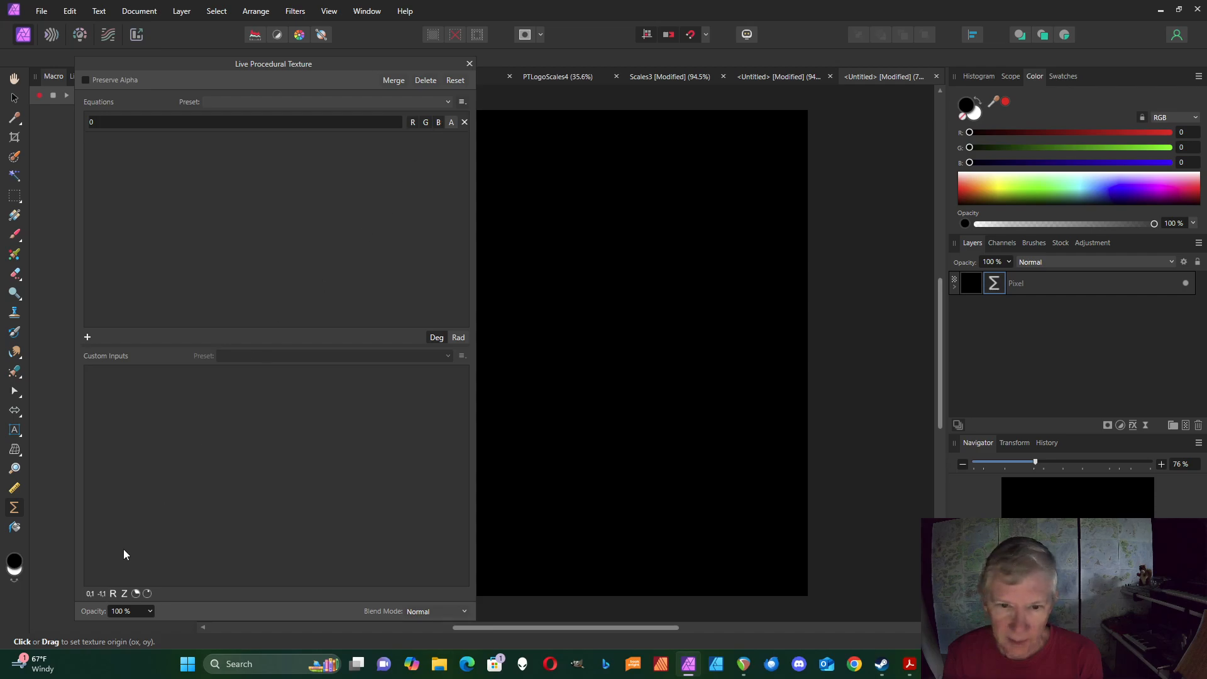
Add a real-number custom input a with value 1 and enter the equation var v=vec2(rx,ry)*a/w; v
left_click(113, 596)
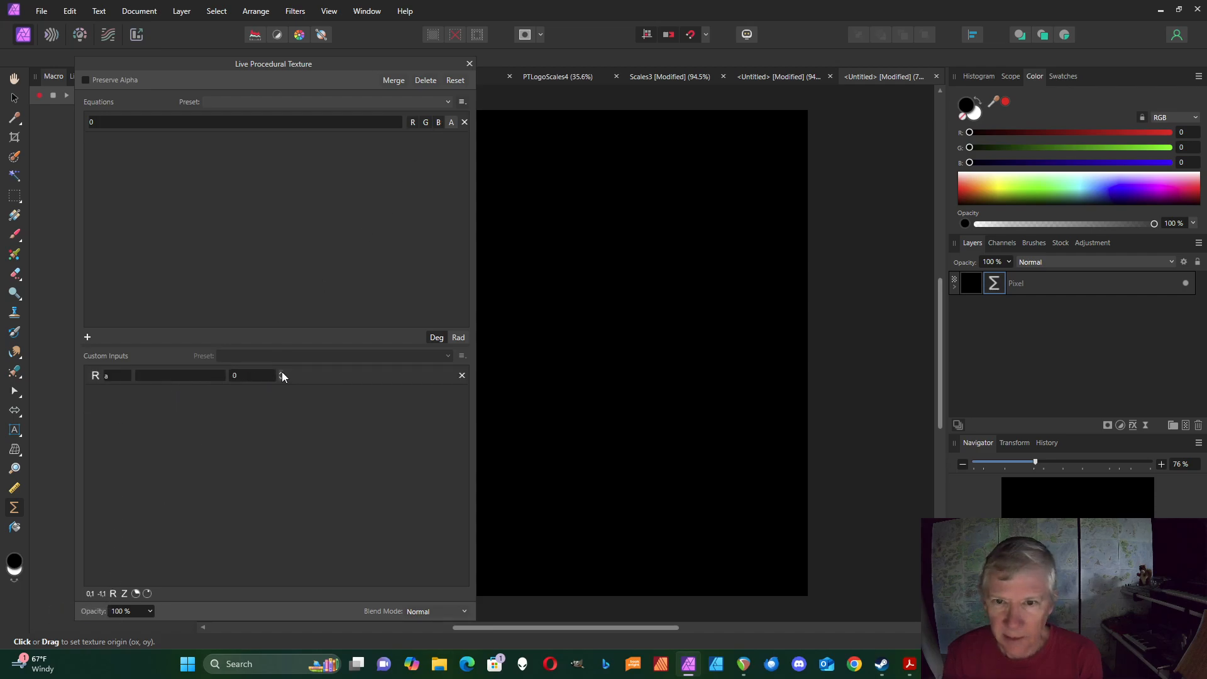
type("var v=vec2(rx,ry)*a/w;")
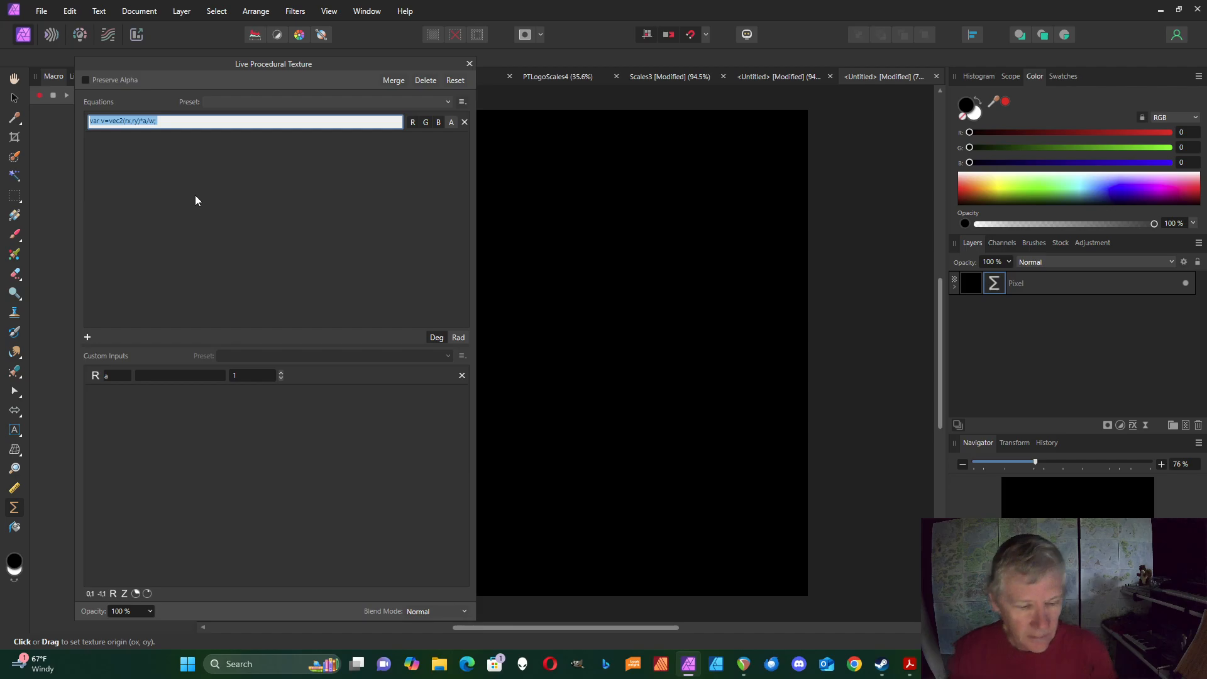
type("var ")
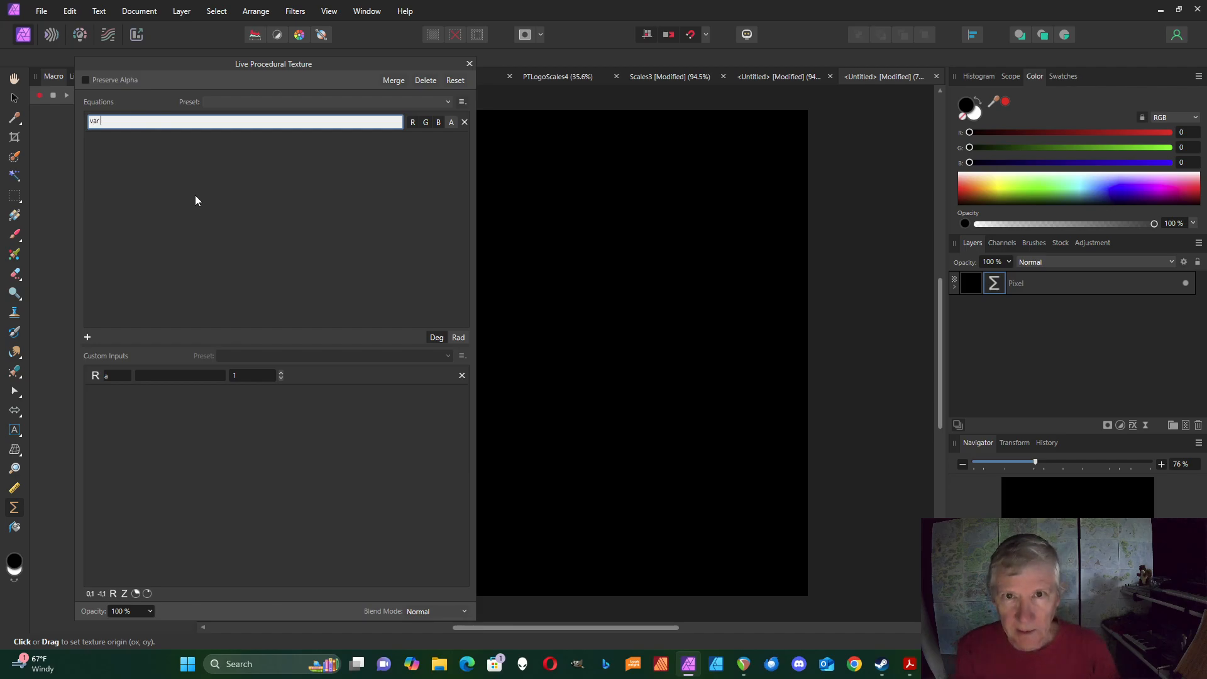
type("v=vec2(rx")
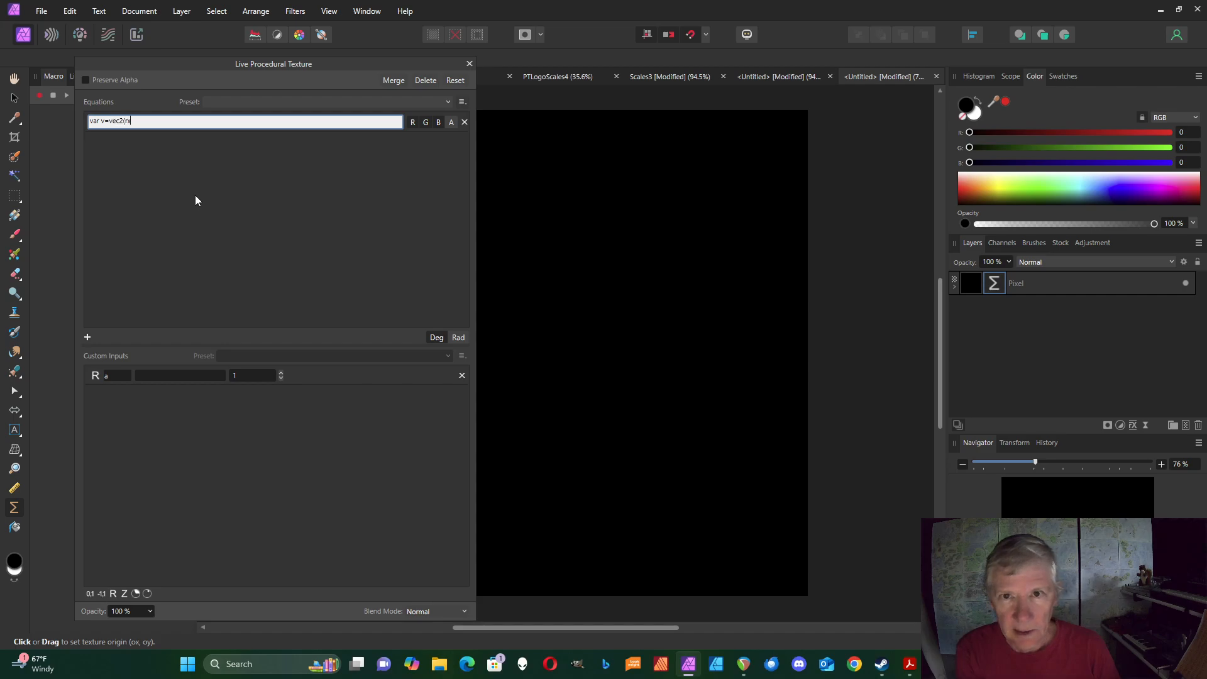
type(",ry)")
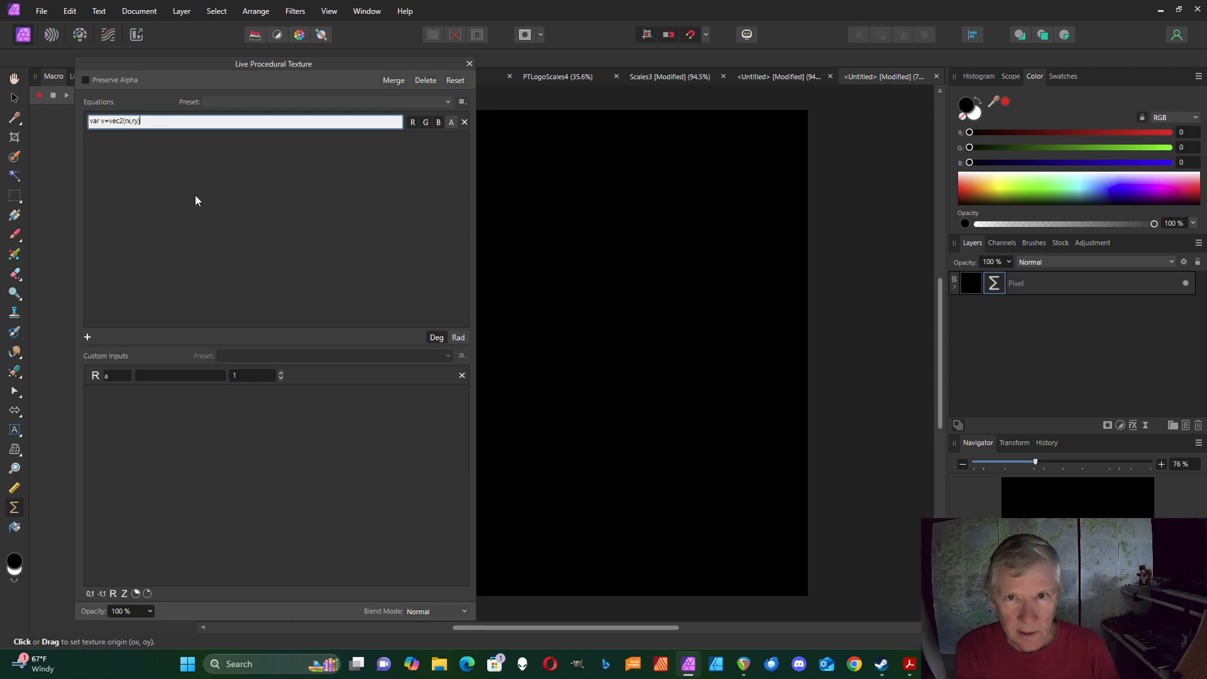
type("*a/")
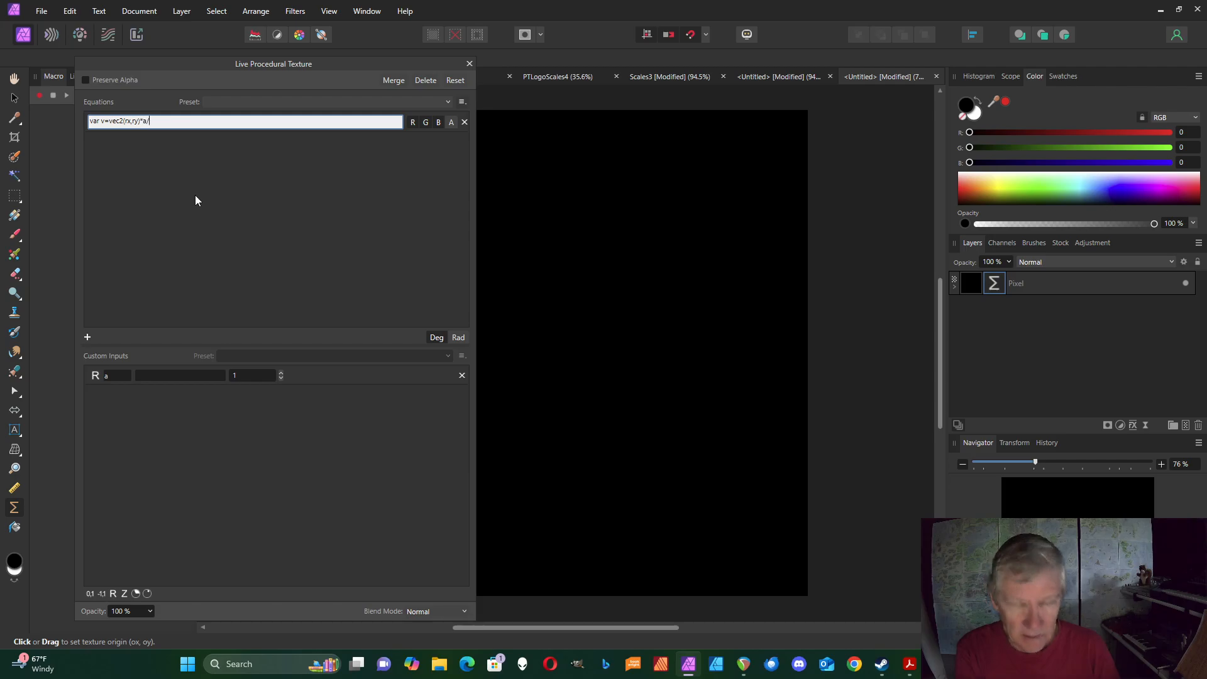
type("w; v")
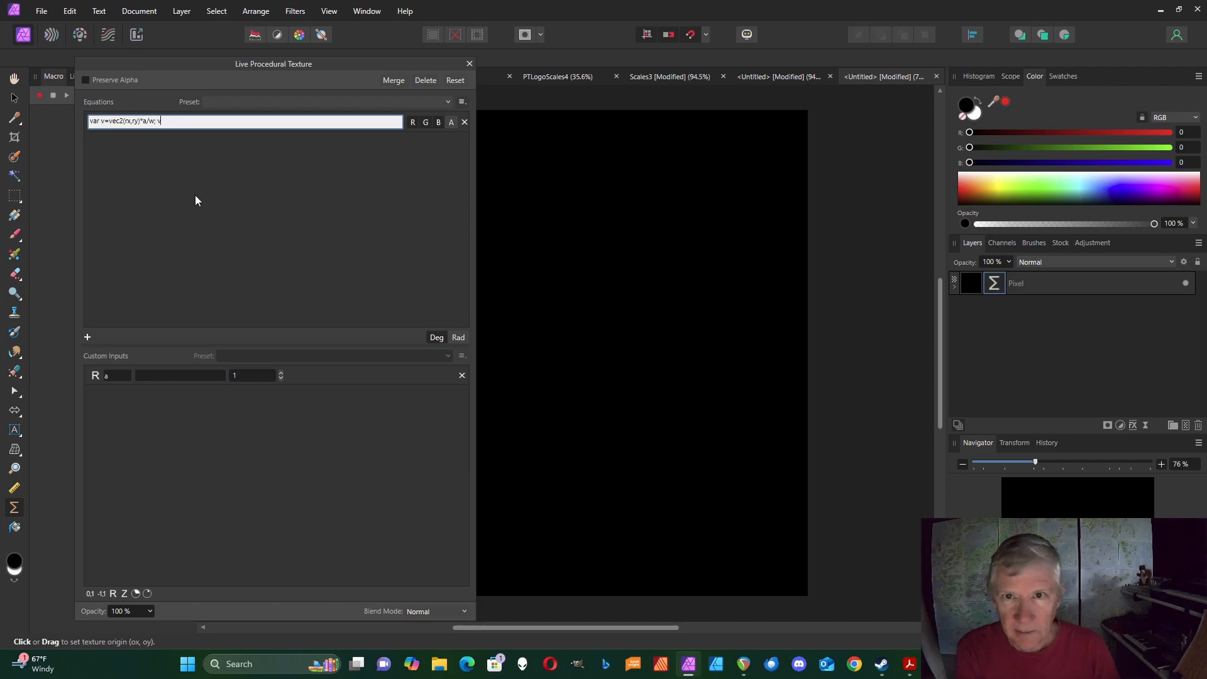
key("Return")
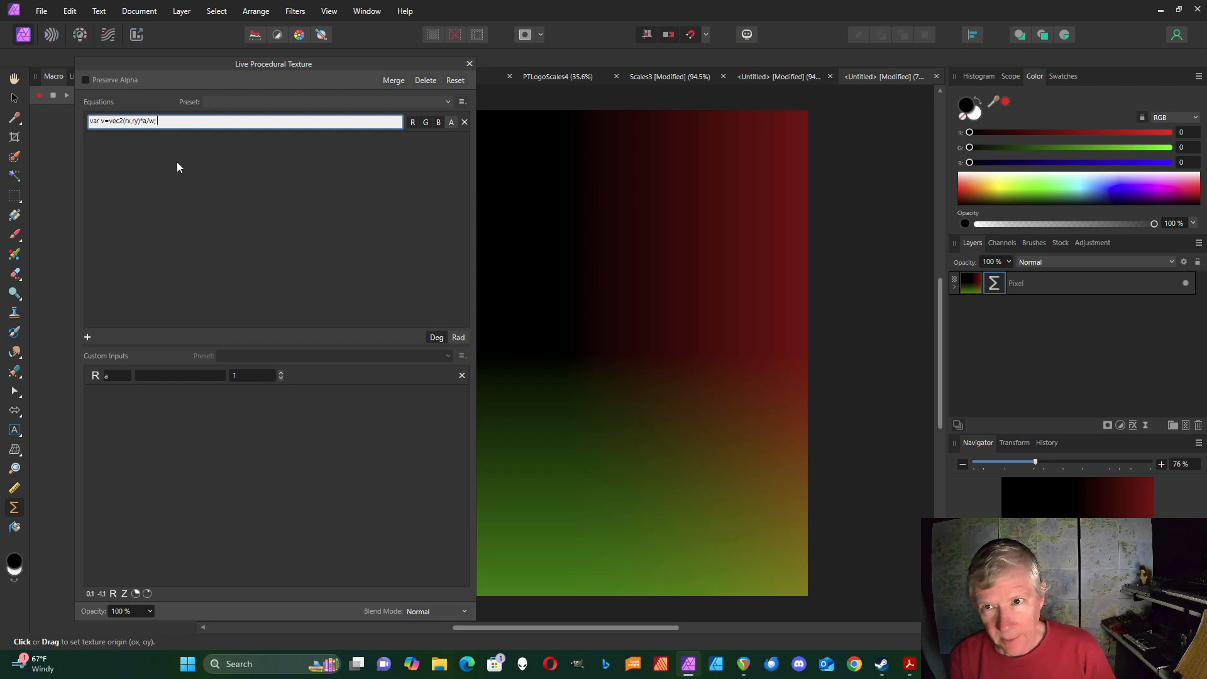
Set input a to 8 and change the equation's output after the variable definition to oscrt(v.x)
type("c")
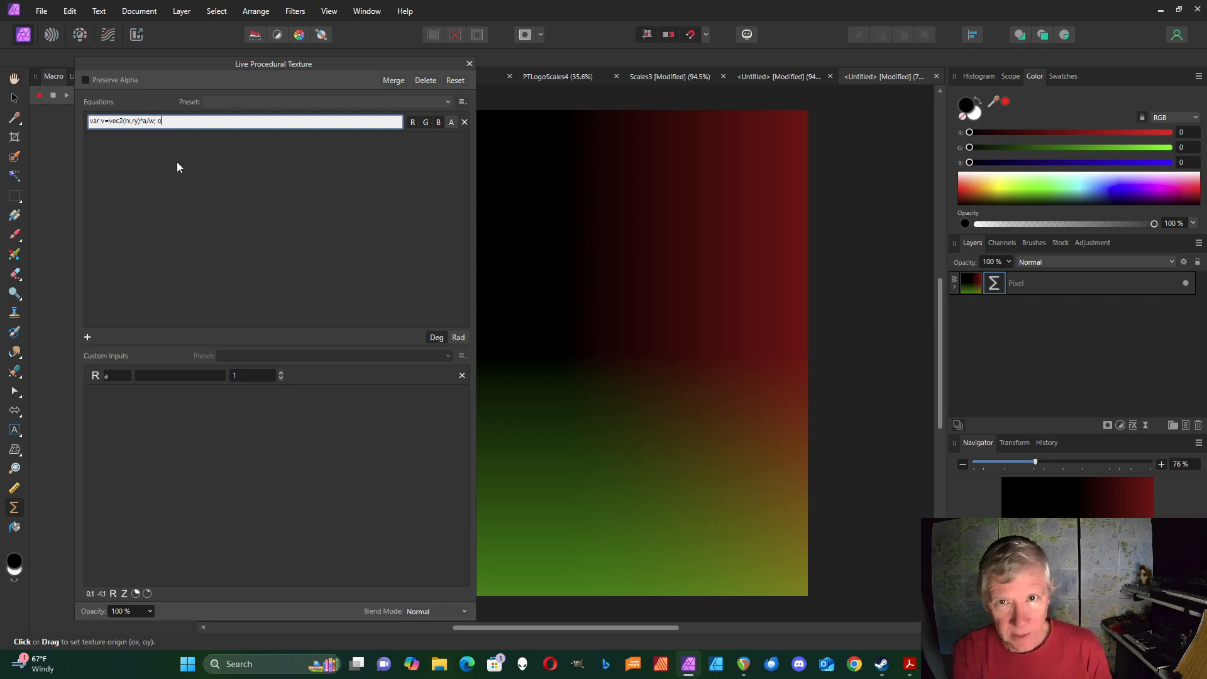
key("BackSpace")
key("BackSpace")
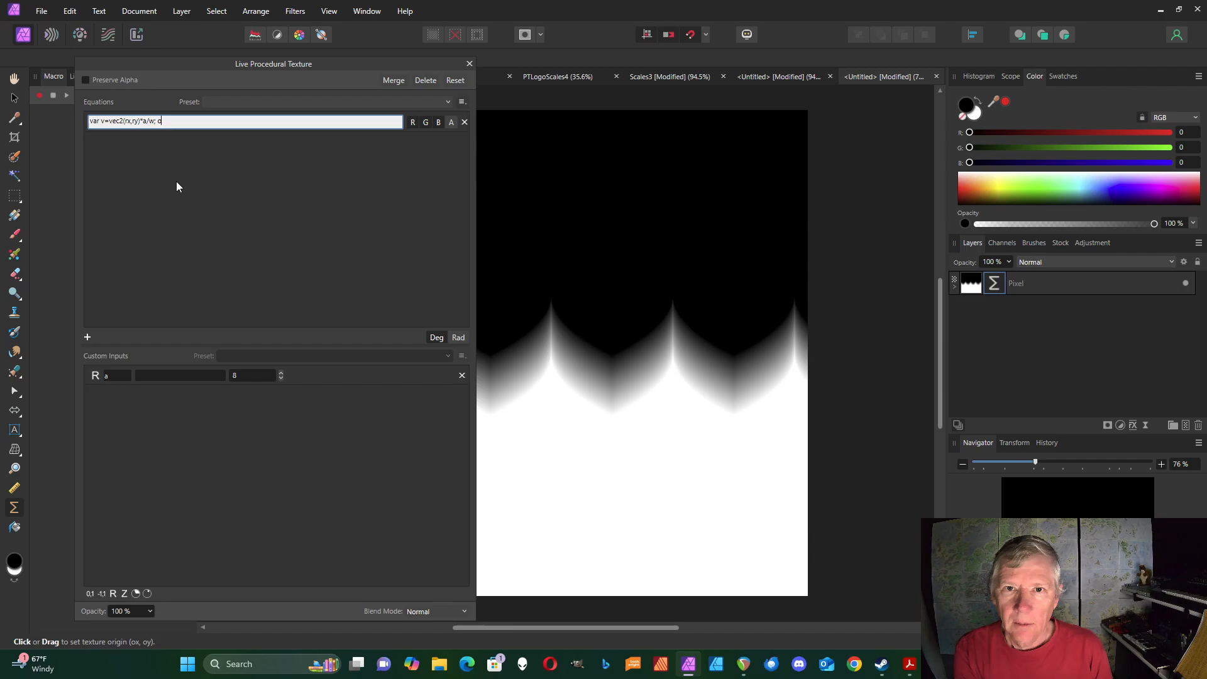
type("osc")
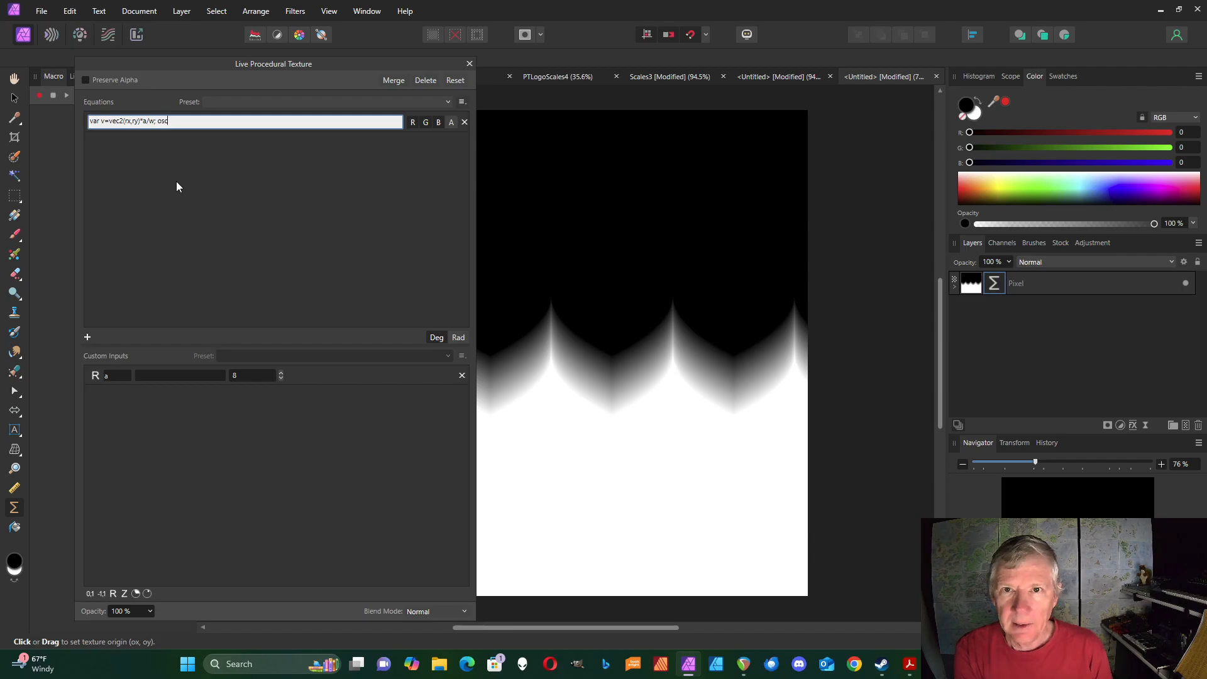
type("rt(v.x)")
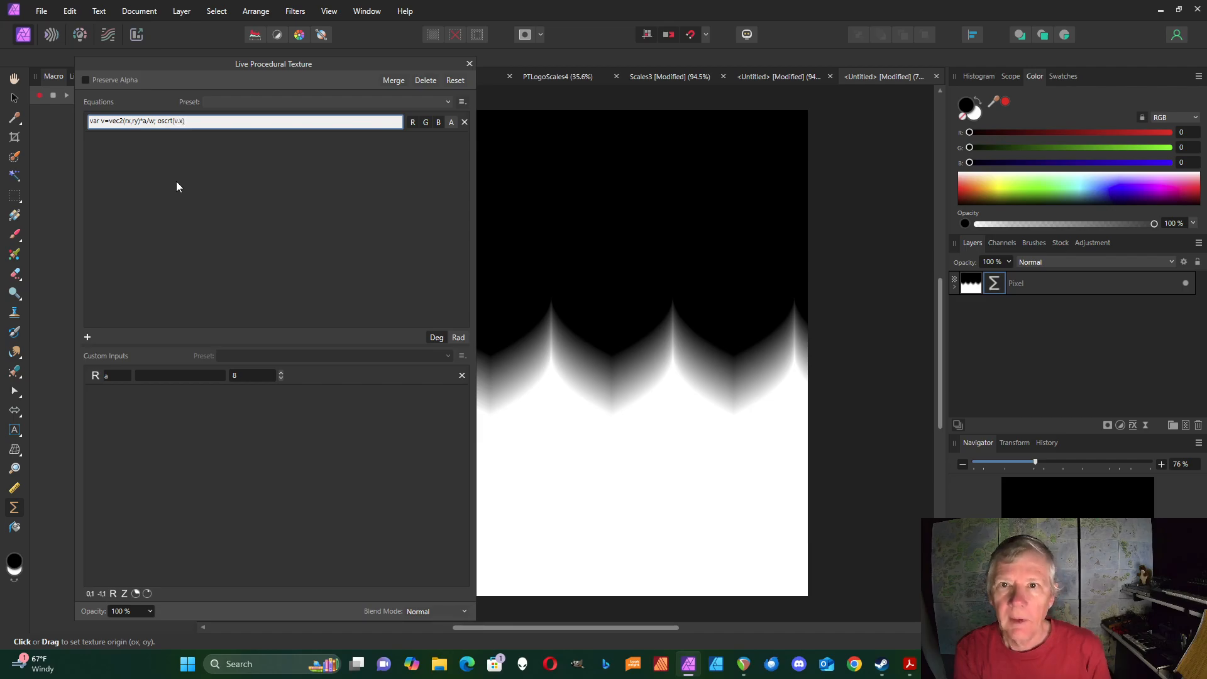
key("Return")
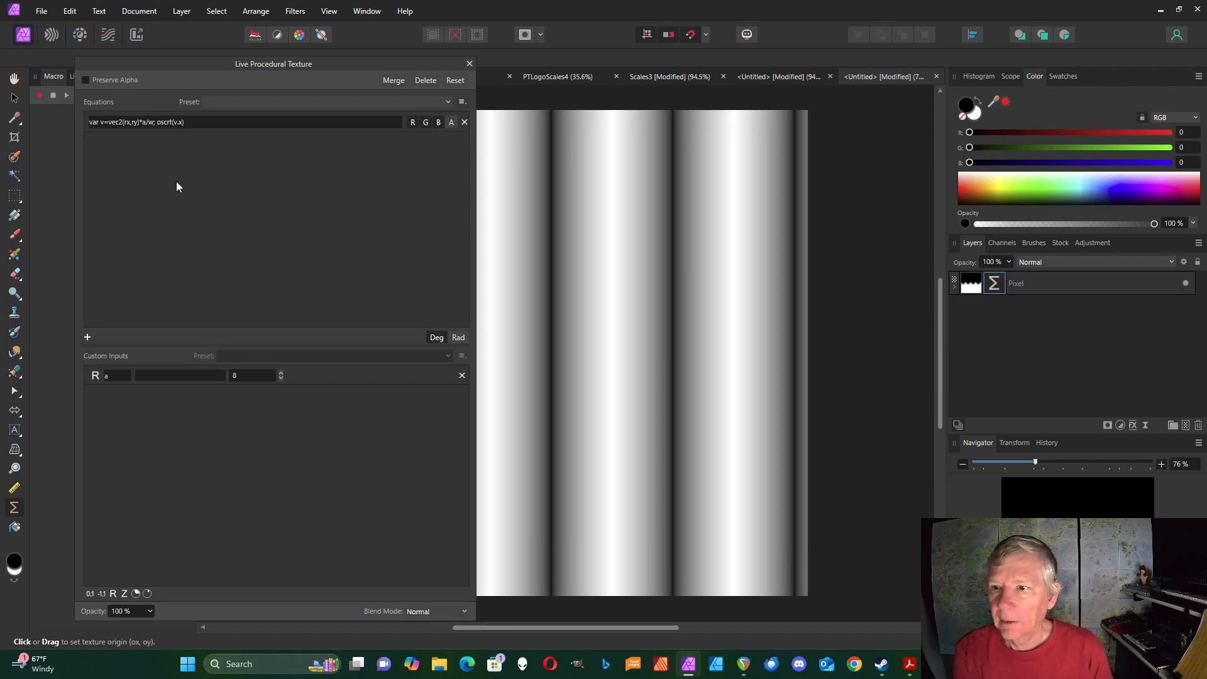
Subtract the oscillation from the vertical coordinate so the equation's output reads v.y-oscrt(v.x)
left_click(157, 125)
left_click(157, 123)
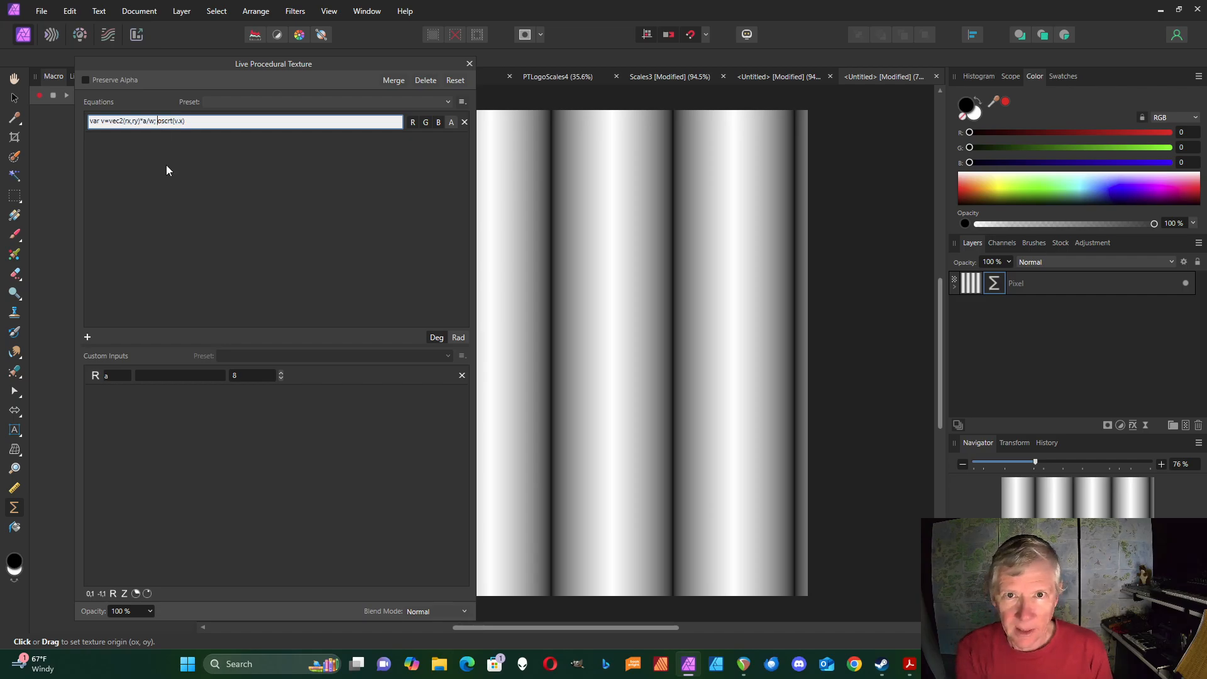
type("v.y-")
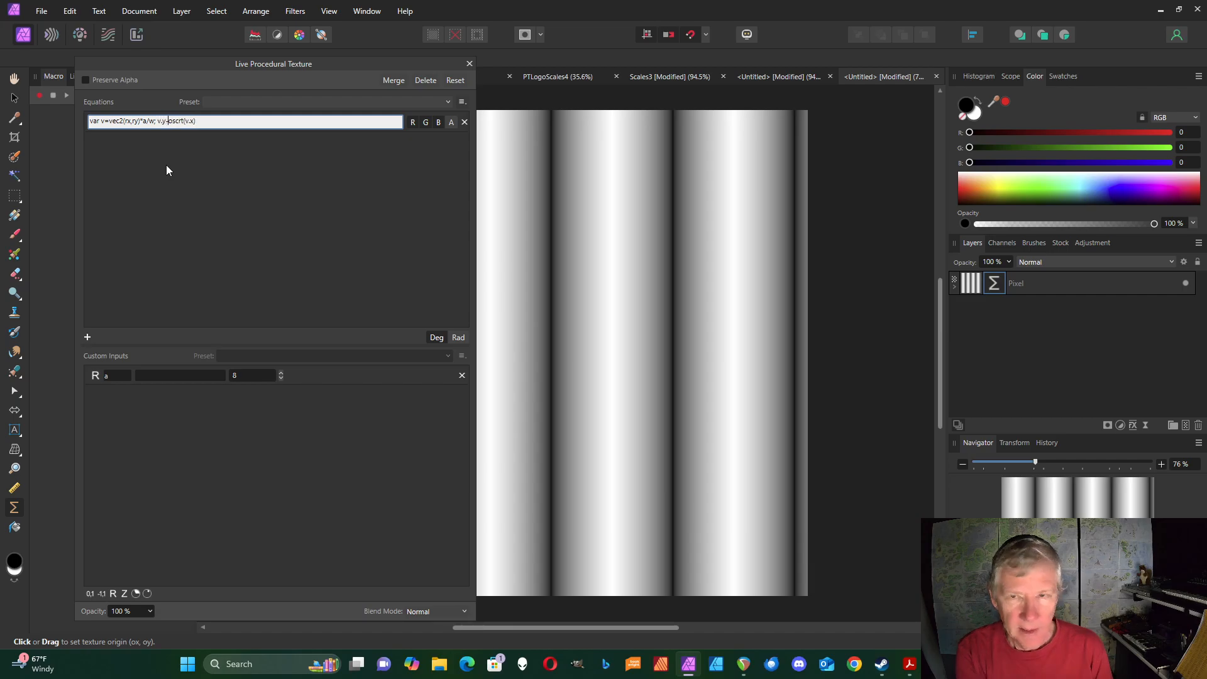
key("Return")
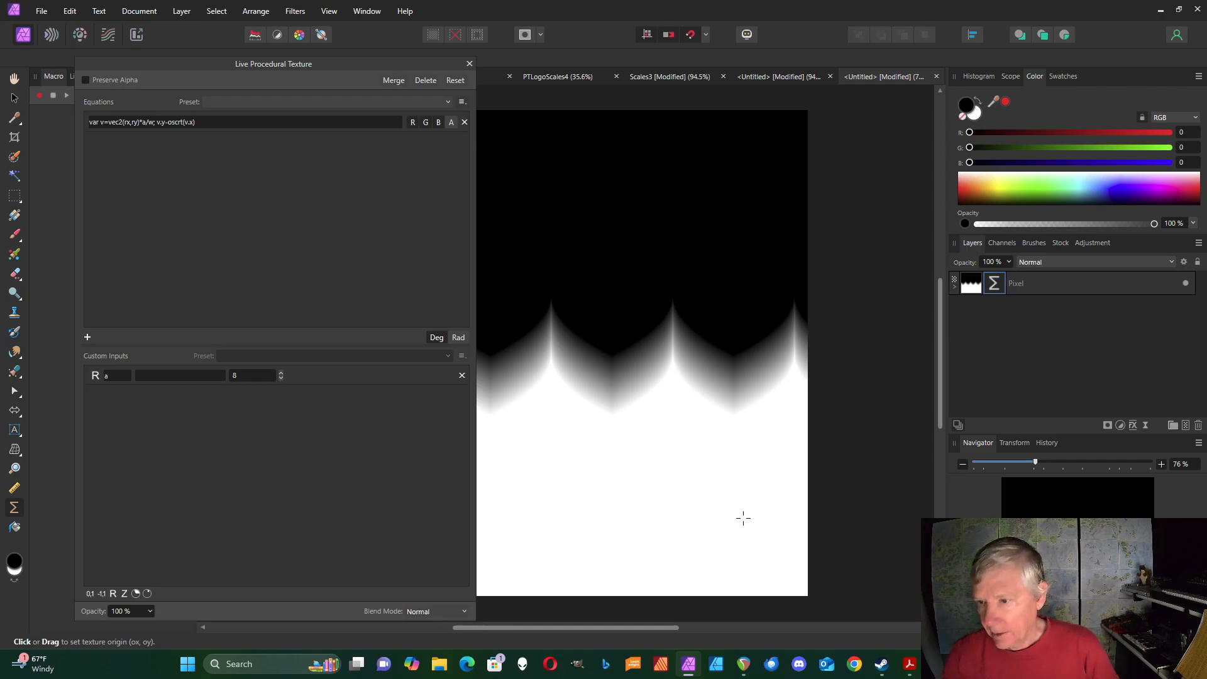
Wrap the equation's output in an osc function so it reads osc(v.y-oscrt(v.x))
key("ctrl+0")
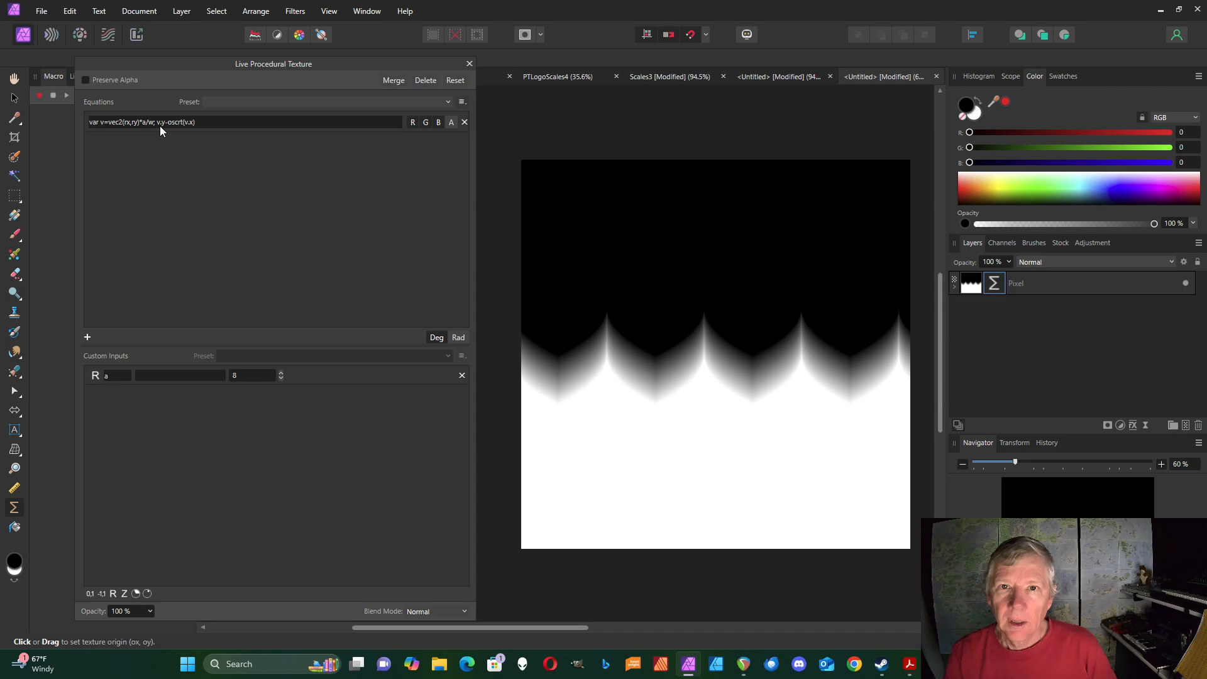
left_click(158, 126)
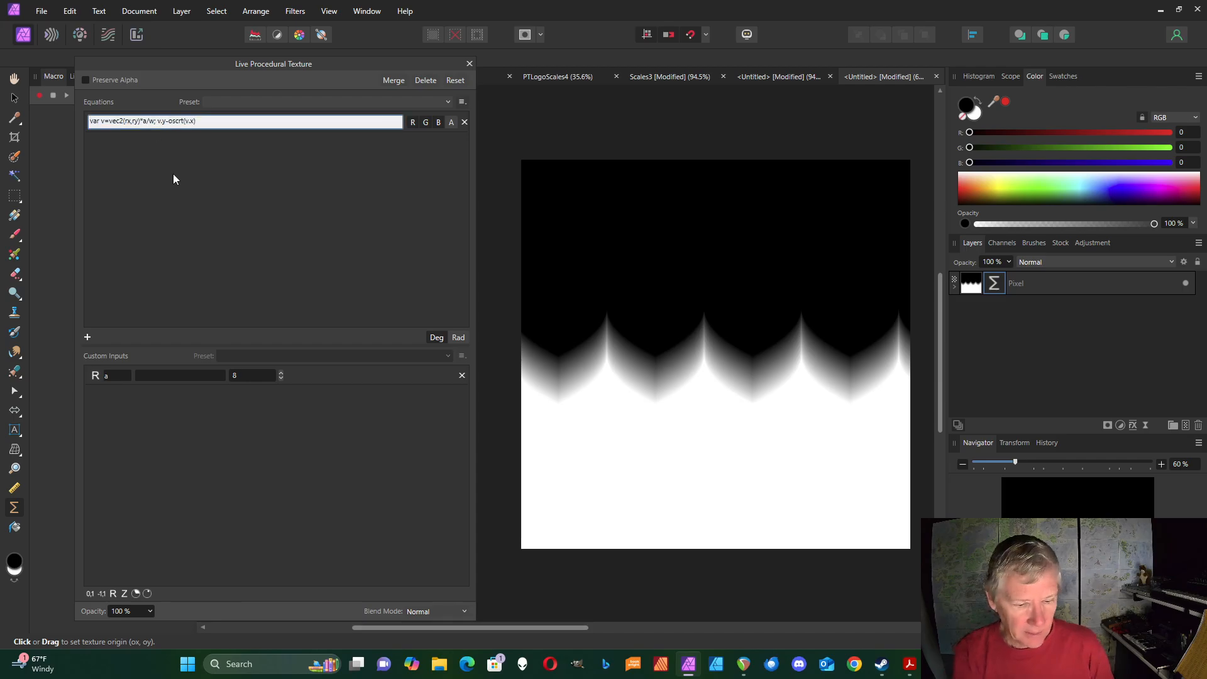
type("osc")
type("i")
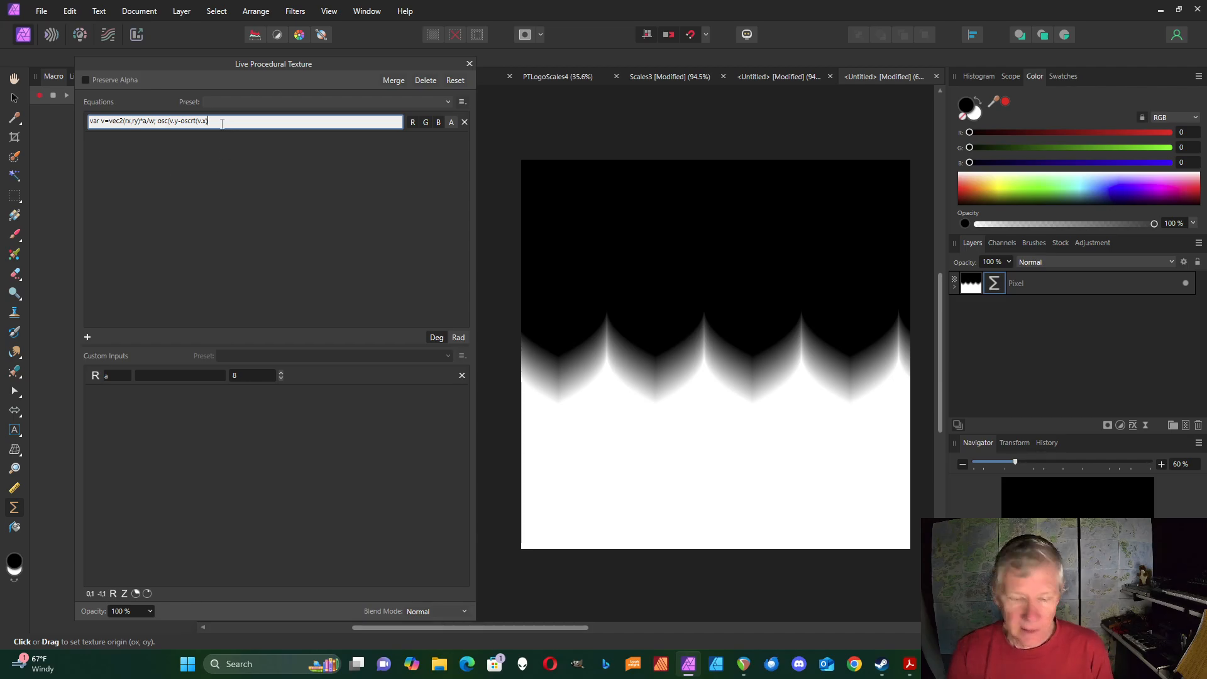
type(")")
key("Return")
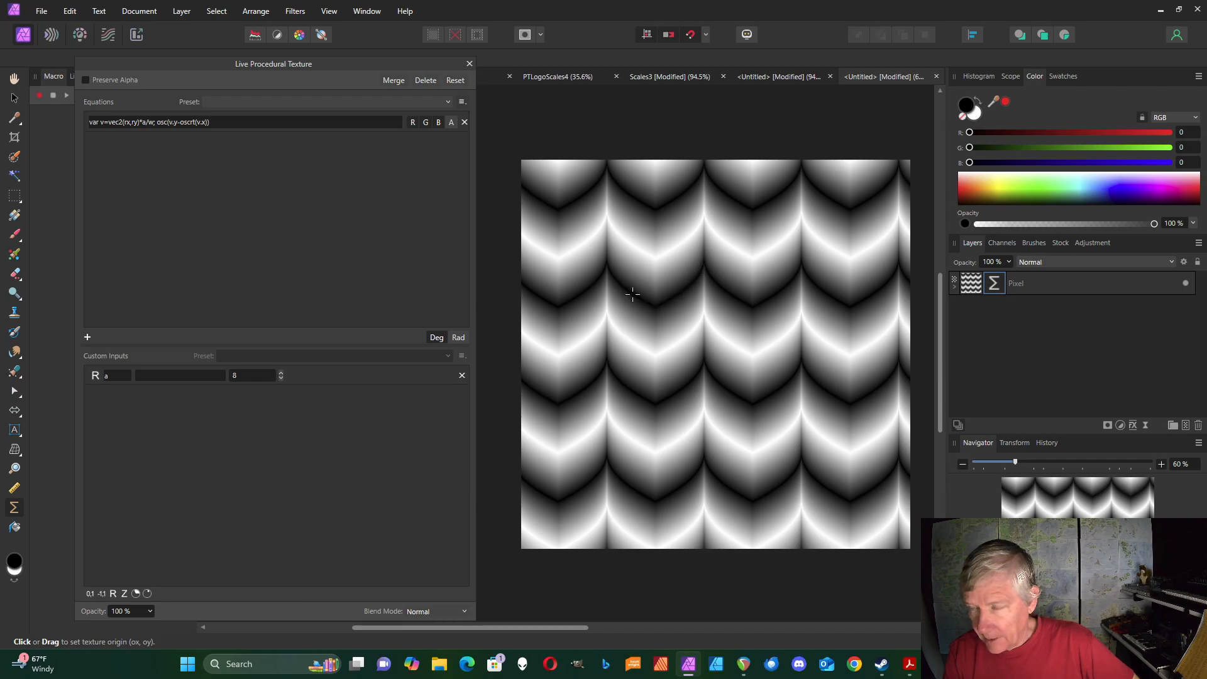
Replace the outer osc function with fraction and move the texture origin up near the top of the canvas to fill it with scales
left_click(165, 124)
left_click(168, 125)
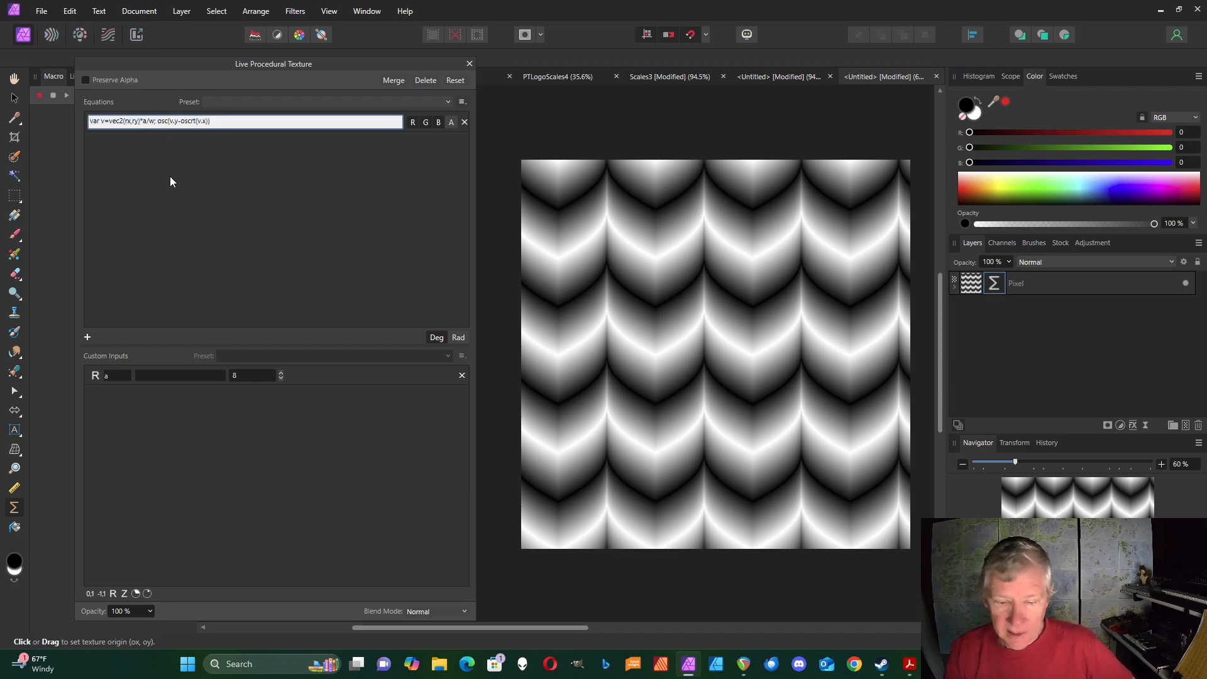
key("BackSpace")
key("BackSpace")
key("BackSpace")
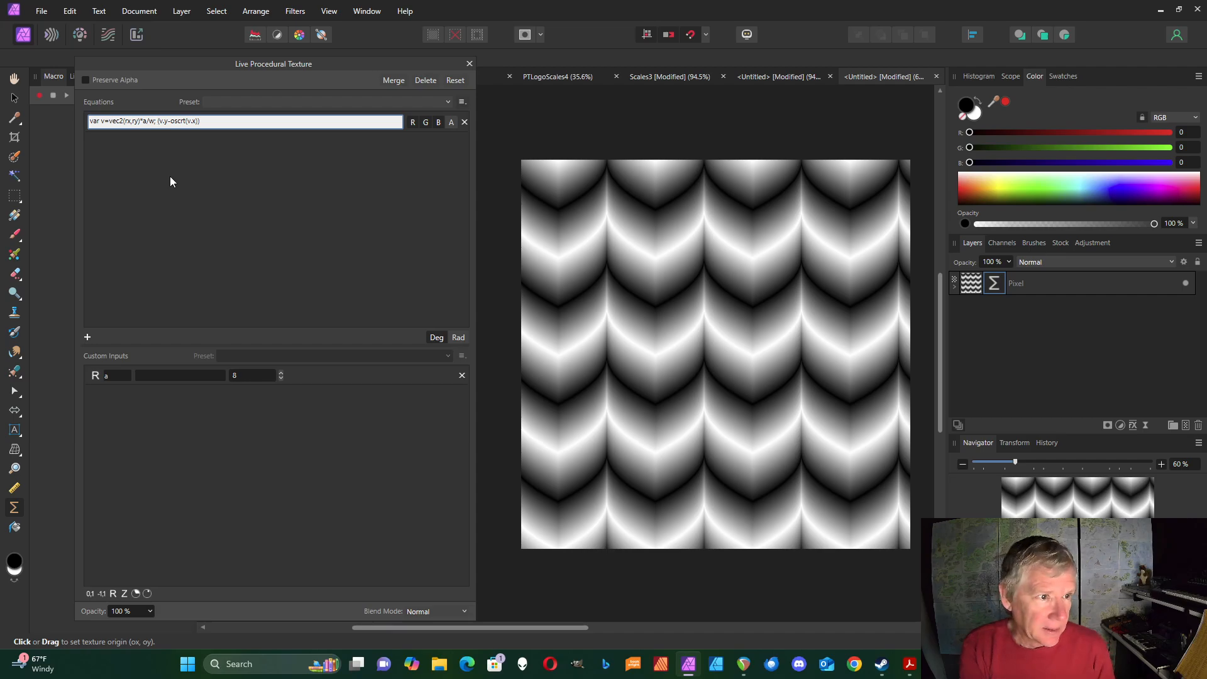
type("fraction")
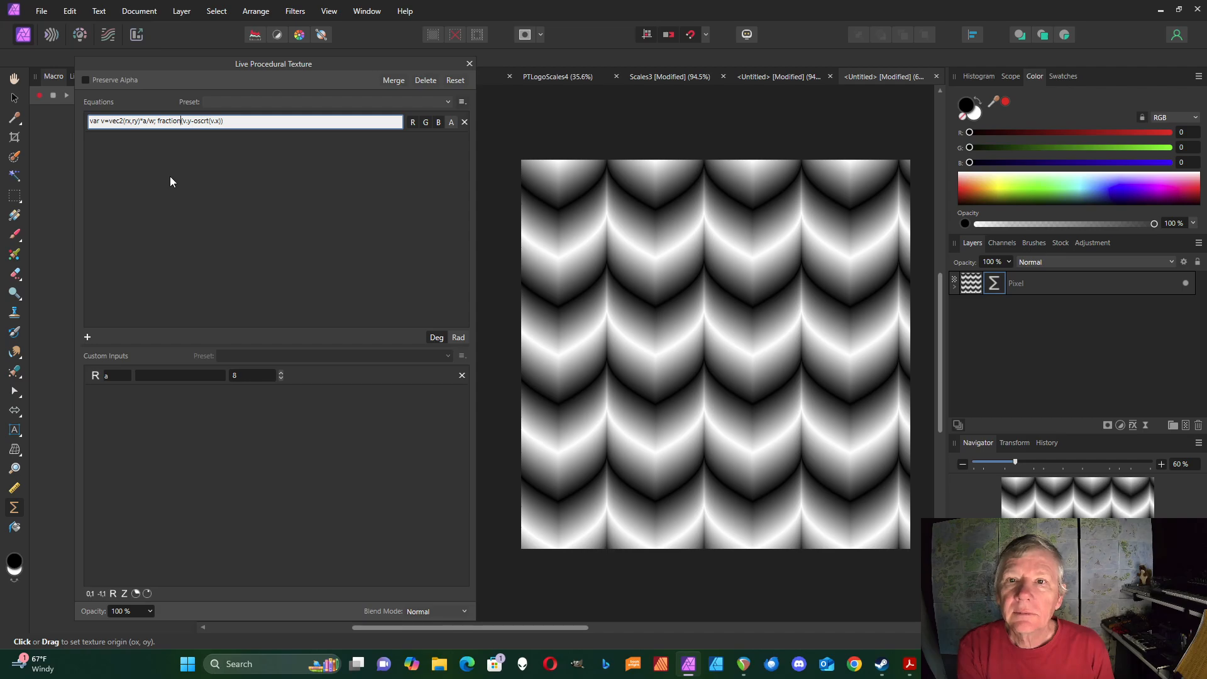
key("Return")
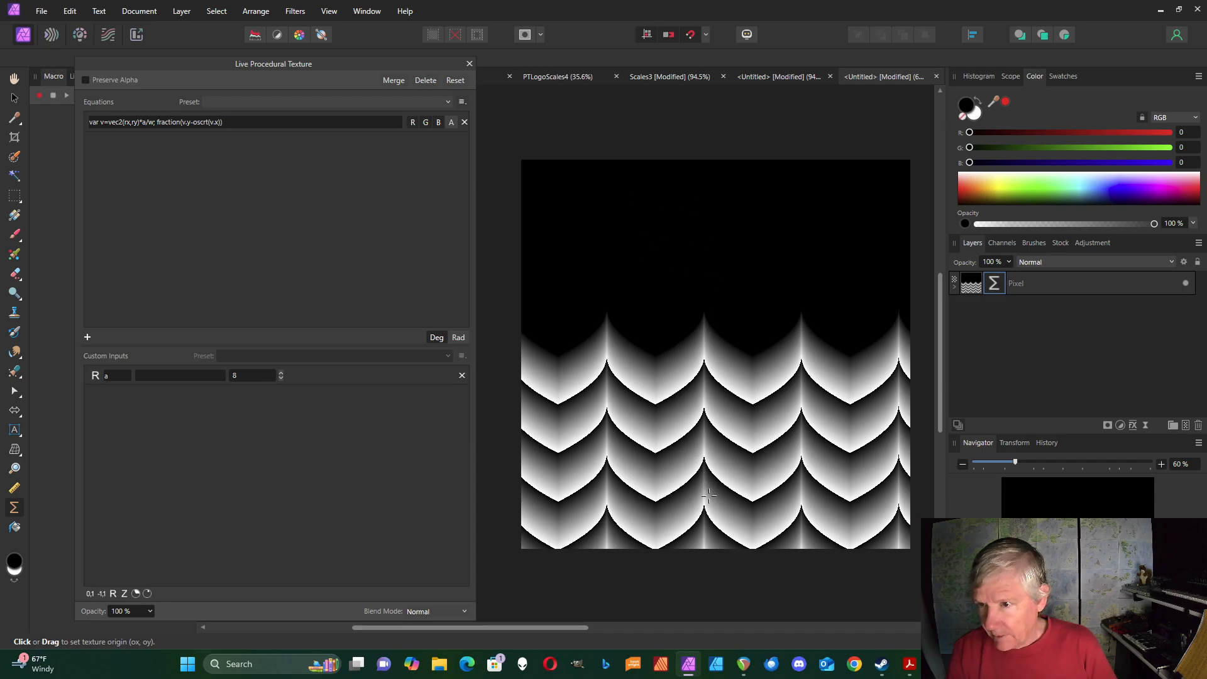
left_click_drag(710, 491, 725, 260)
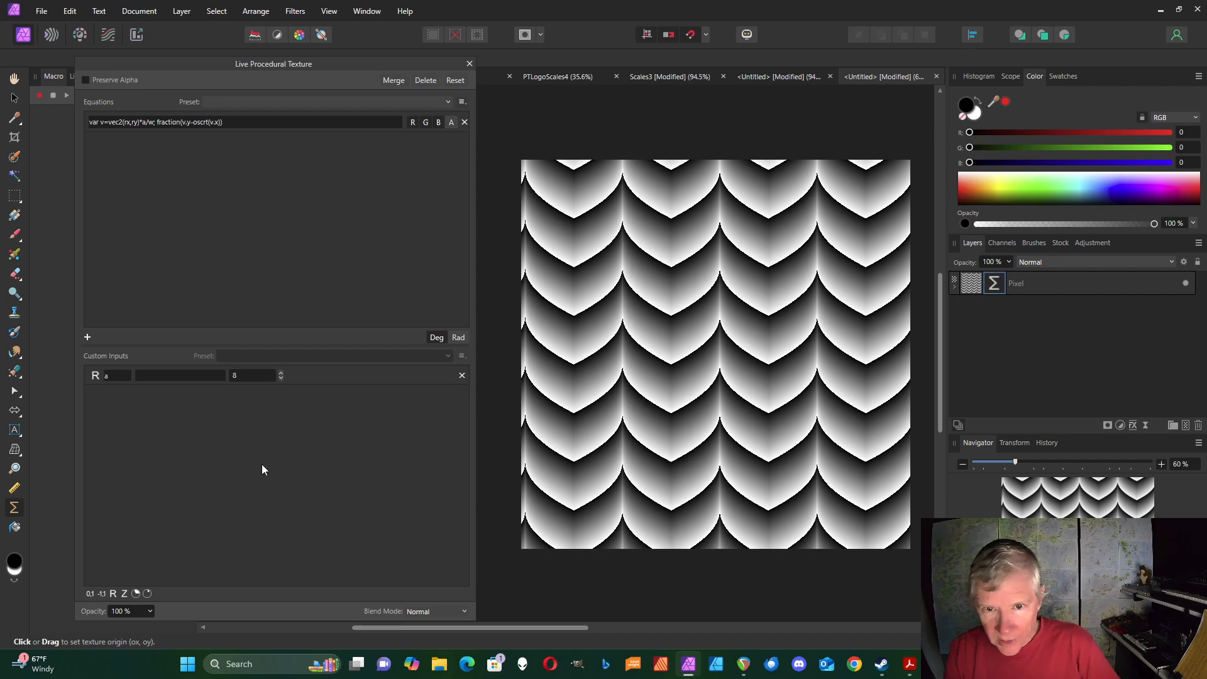
Add a 0 to 1 custom input named i, describe it as Scale Width, and describe input a as Size
left_click(88, 593)
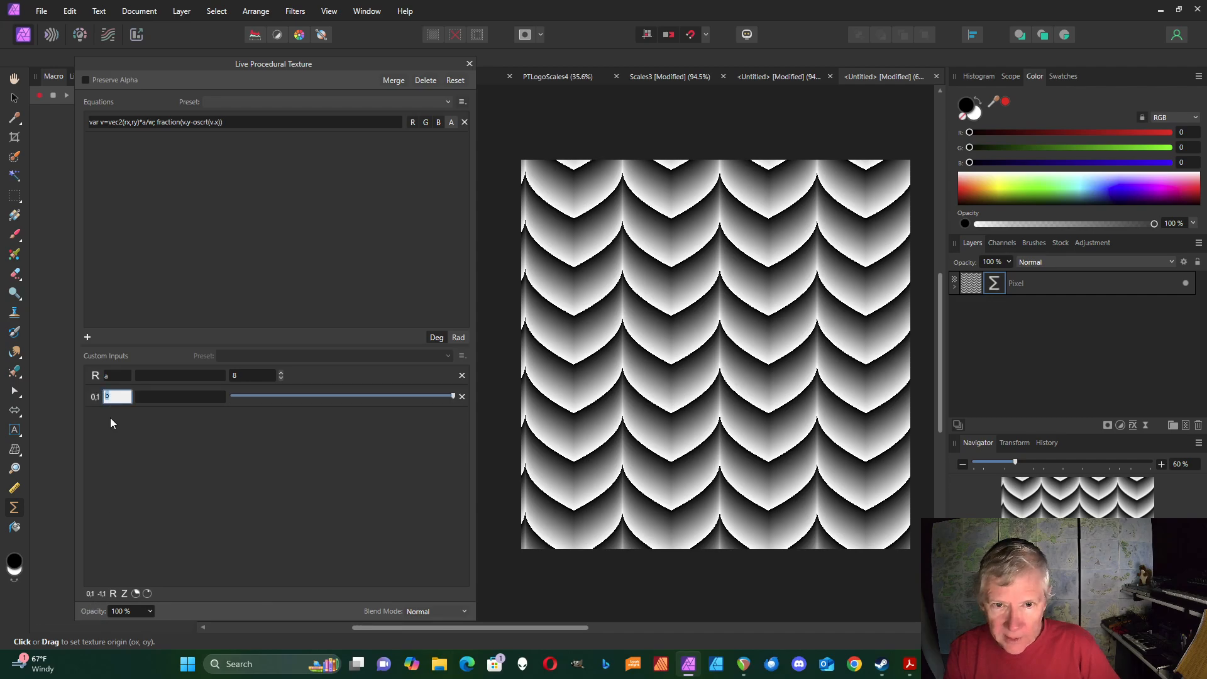
type("i")
key("Return")
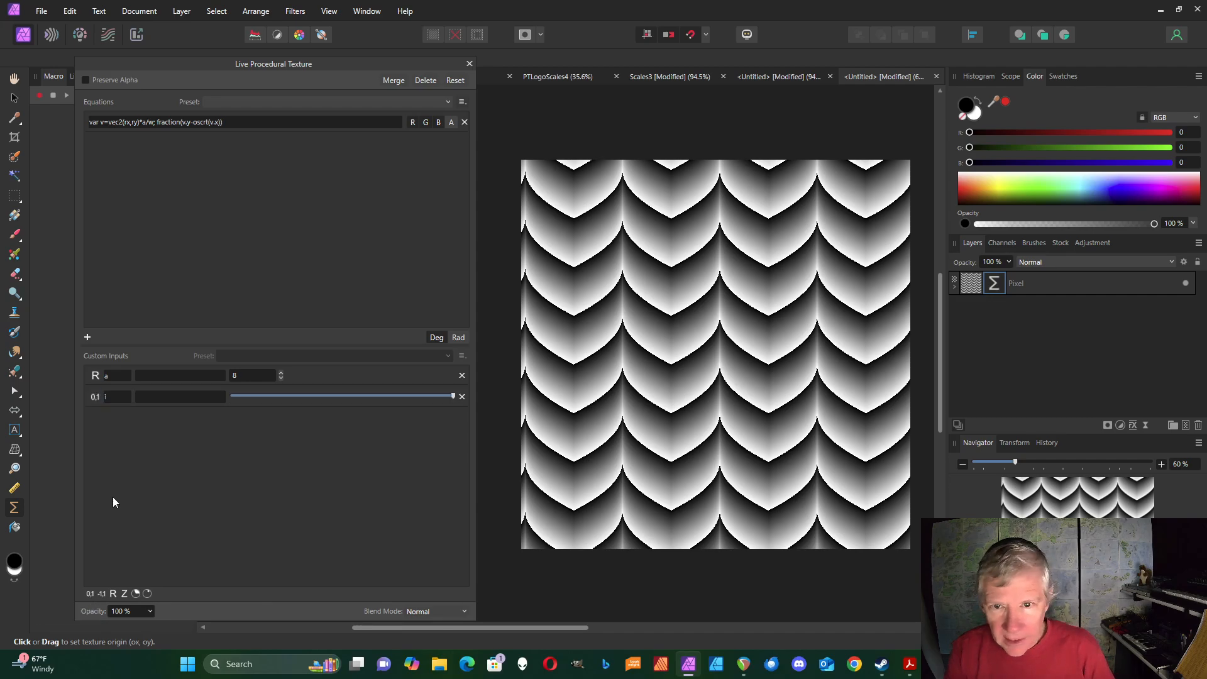
left_click(141, 379)
type("Size")
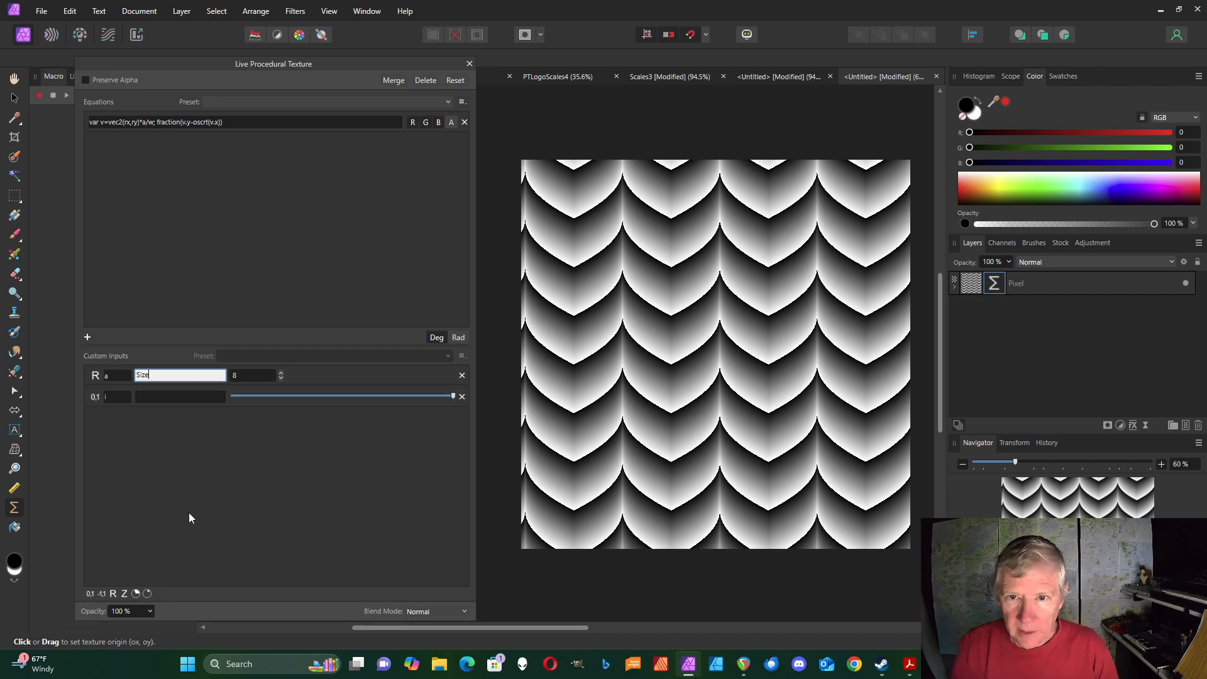
left_click(157, 396)
type("Scale")
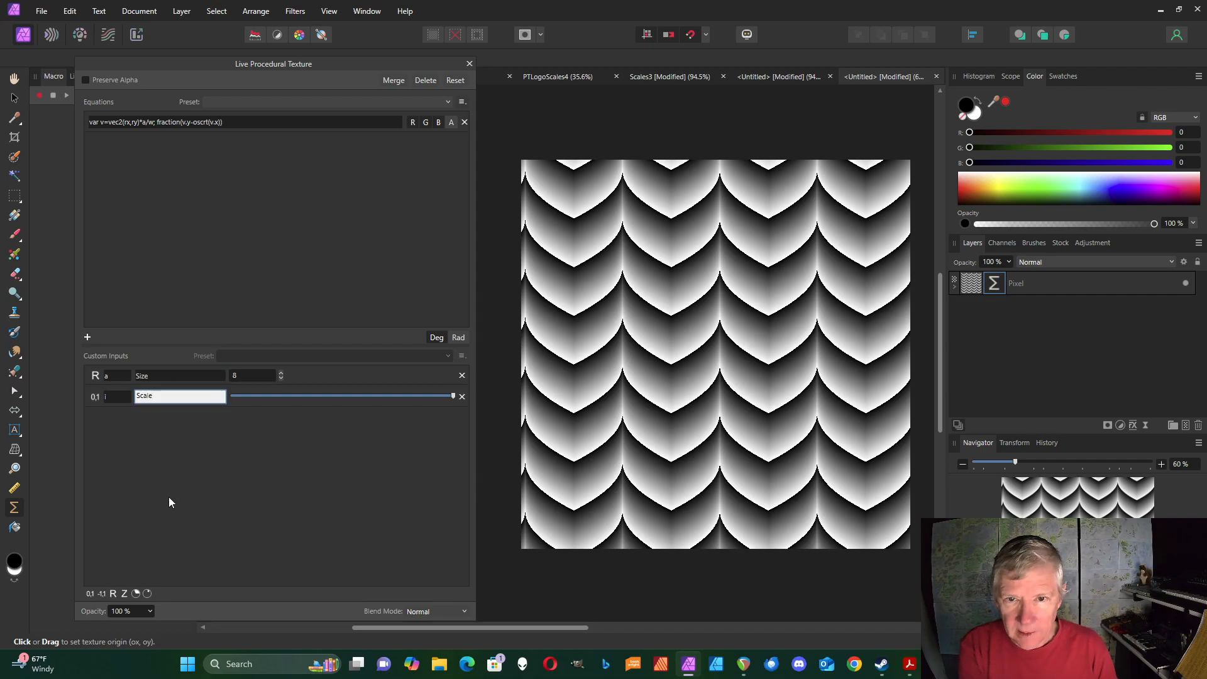
type(" Width")
Multiply rx by 4*i inside the vec2 term and lower Scale Width to about half
left_click(134, 190)
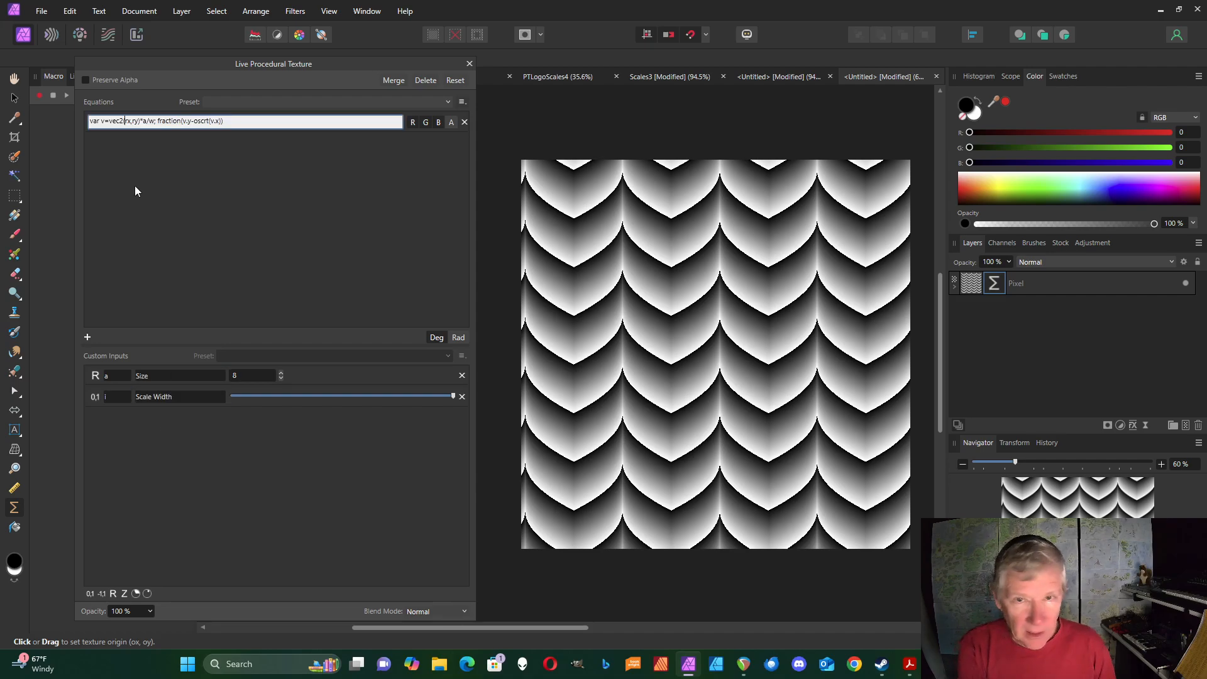
type("*4*")
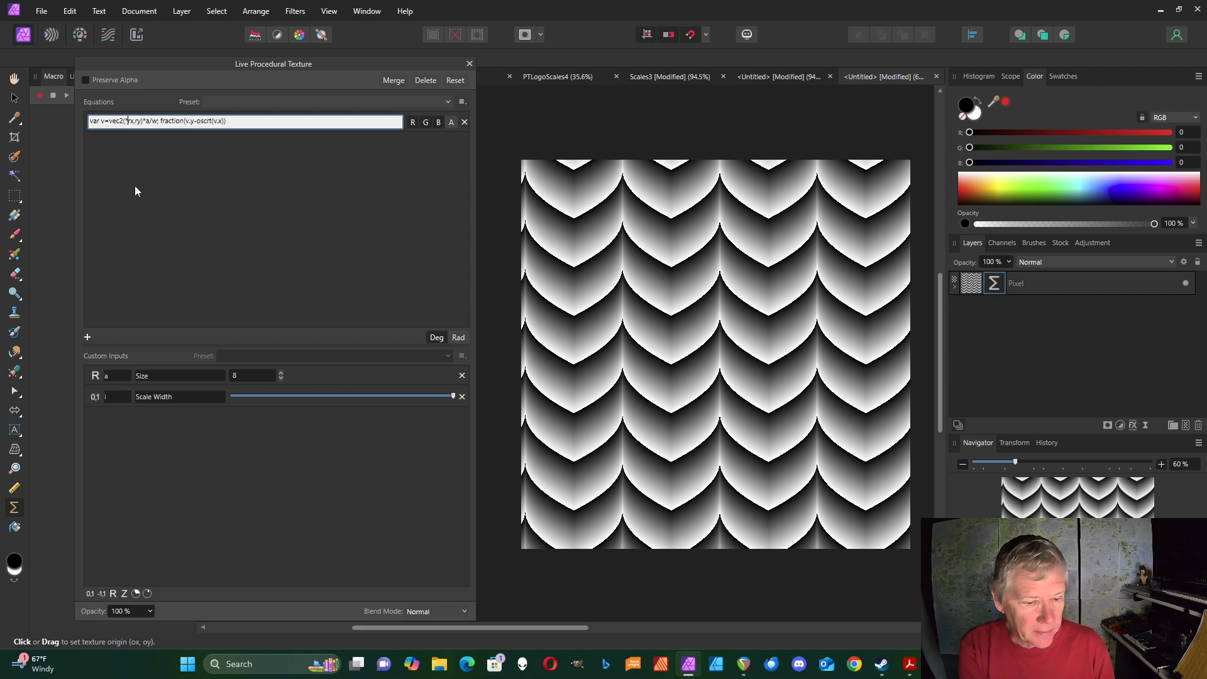
type("i*")
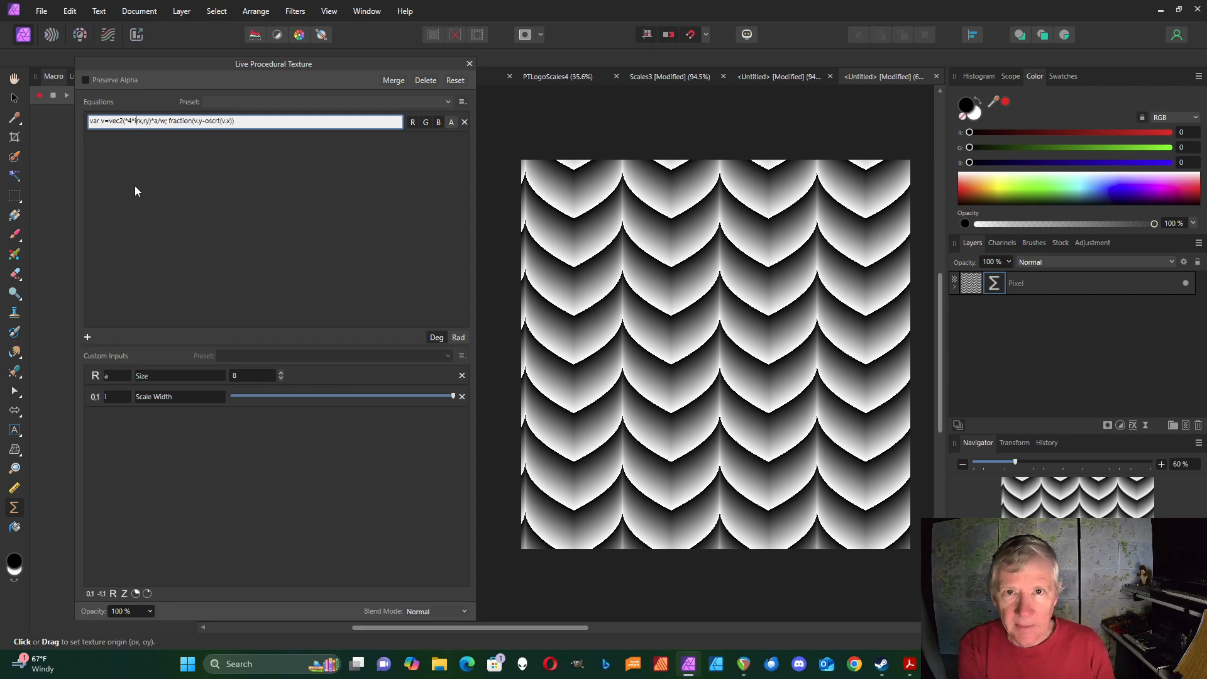
key("Return")
left_click_drag(455, 396, 349, 398)
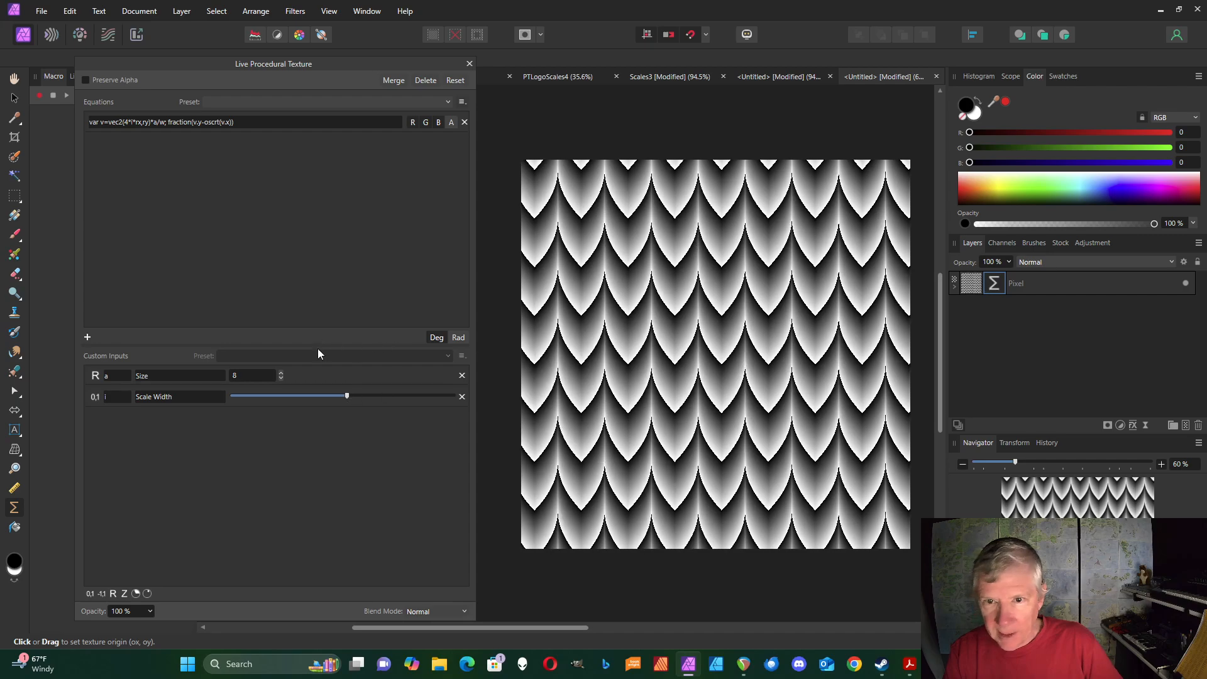
Reduce the Size input to 4 to enlarge the scales
left_click(281, 375)
left_click(279, 376)
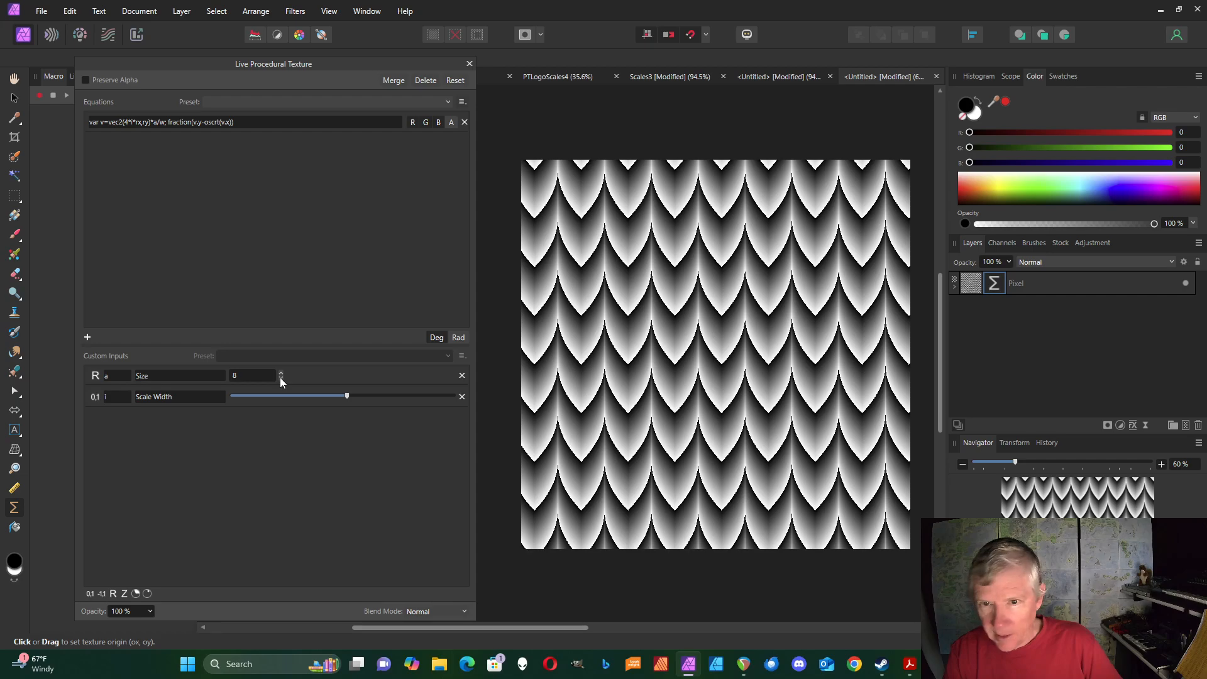
left_click(280, 378)
left_click(280, 378)
left_click(281, 378)
left_click(281, 378)
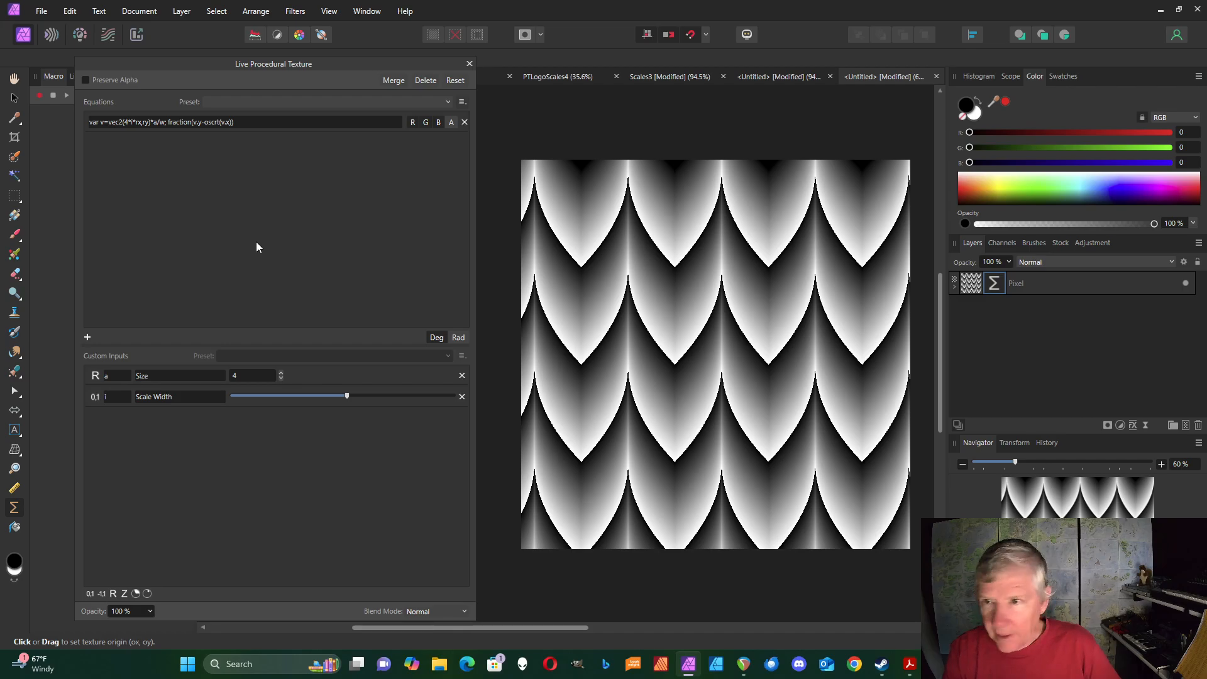
Store the fraction expression in a variable named t1 and append osc(v.x) as the equation's output
left_click(170, 123)
left_click(169, 124)
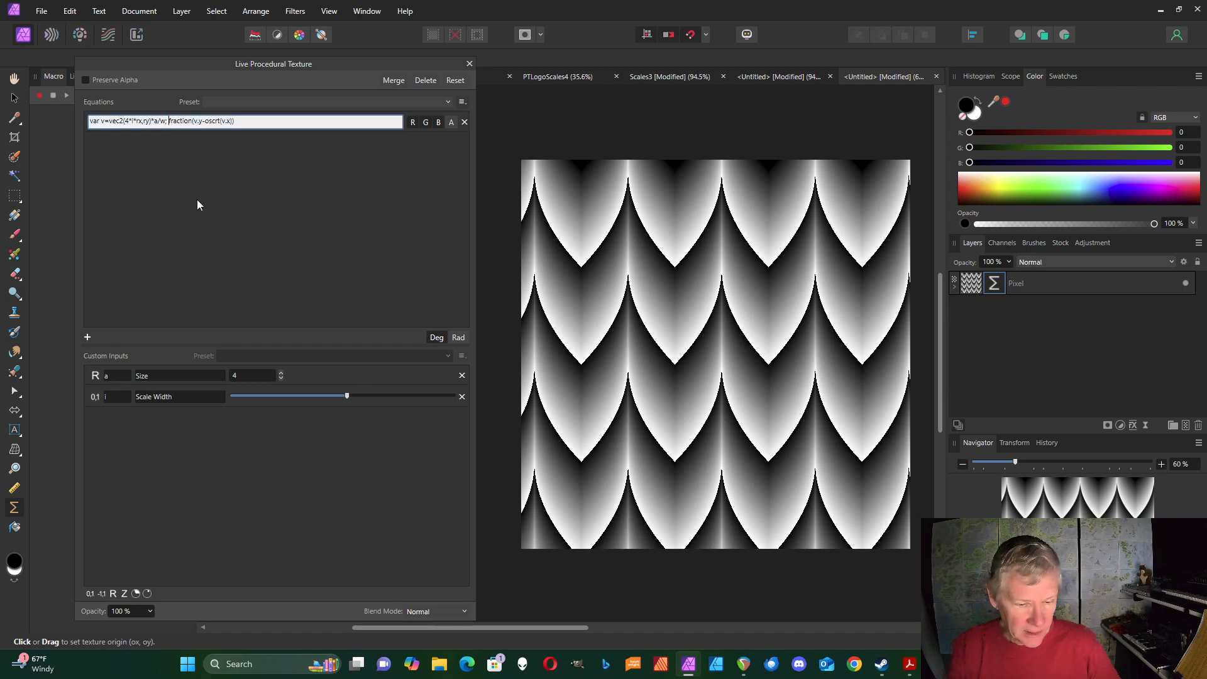
type("var")
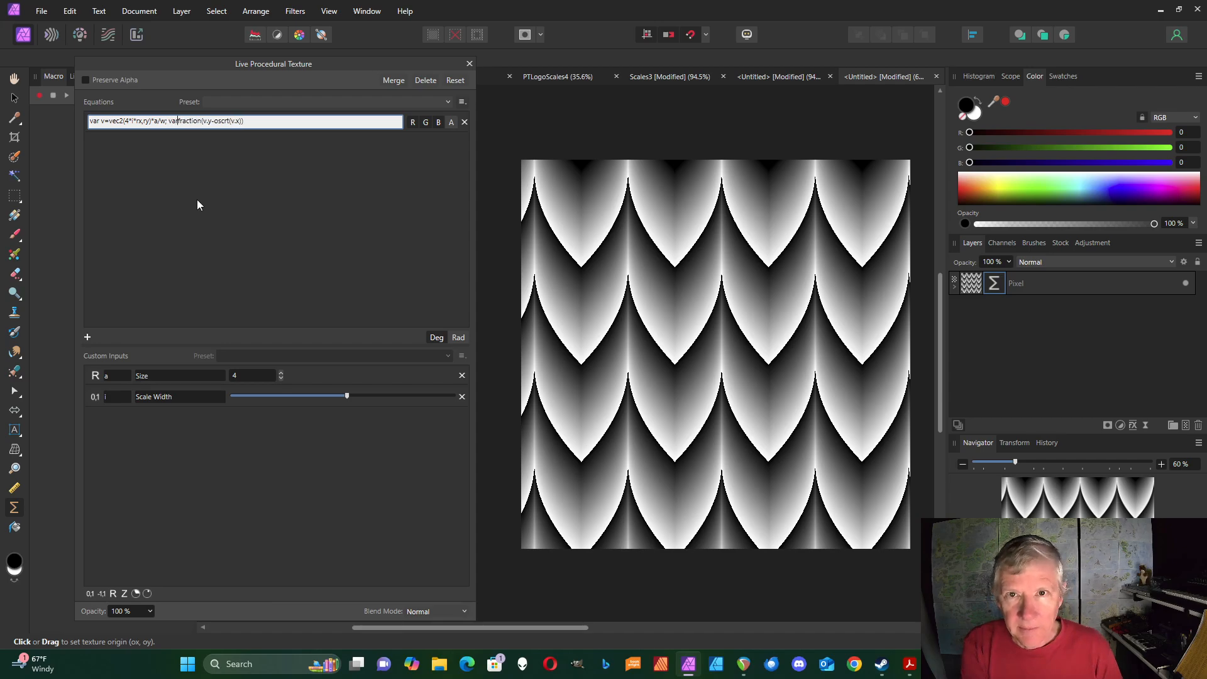
type(" t1")
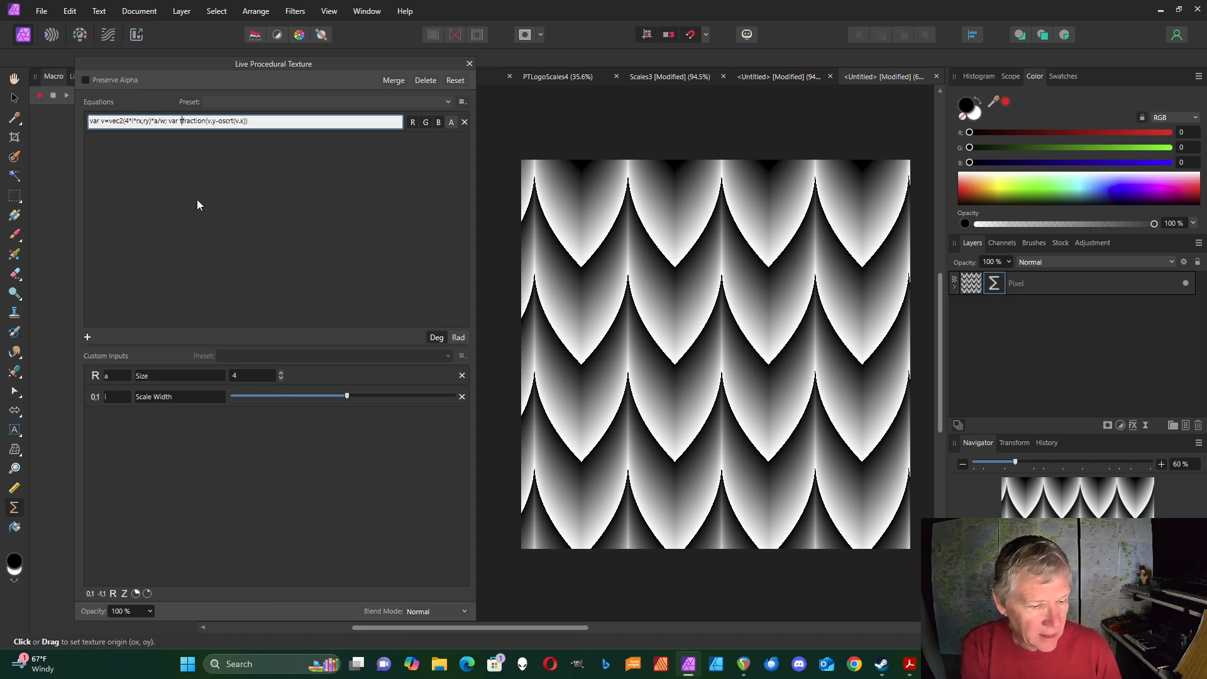
type("=")
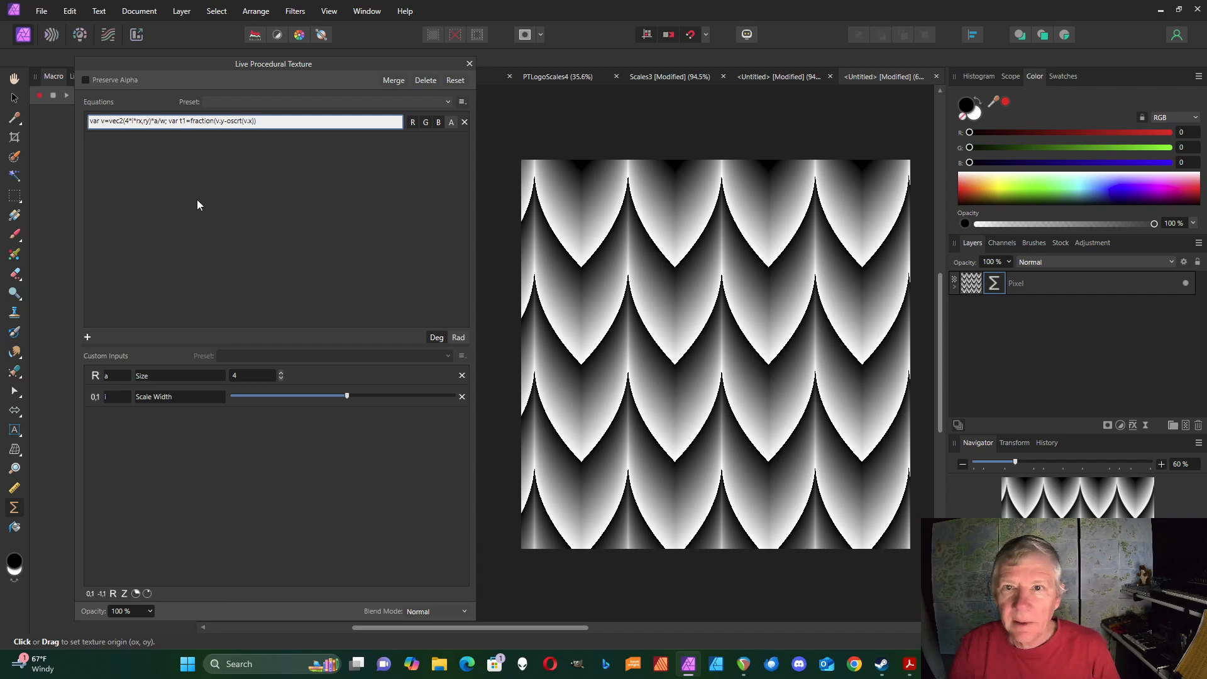
type(";")
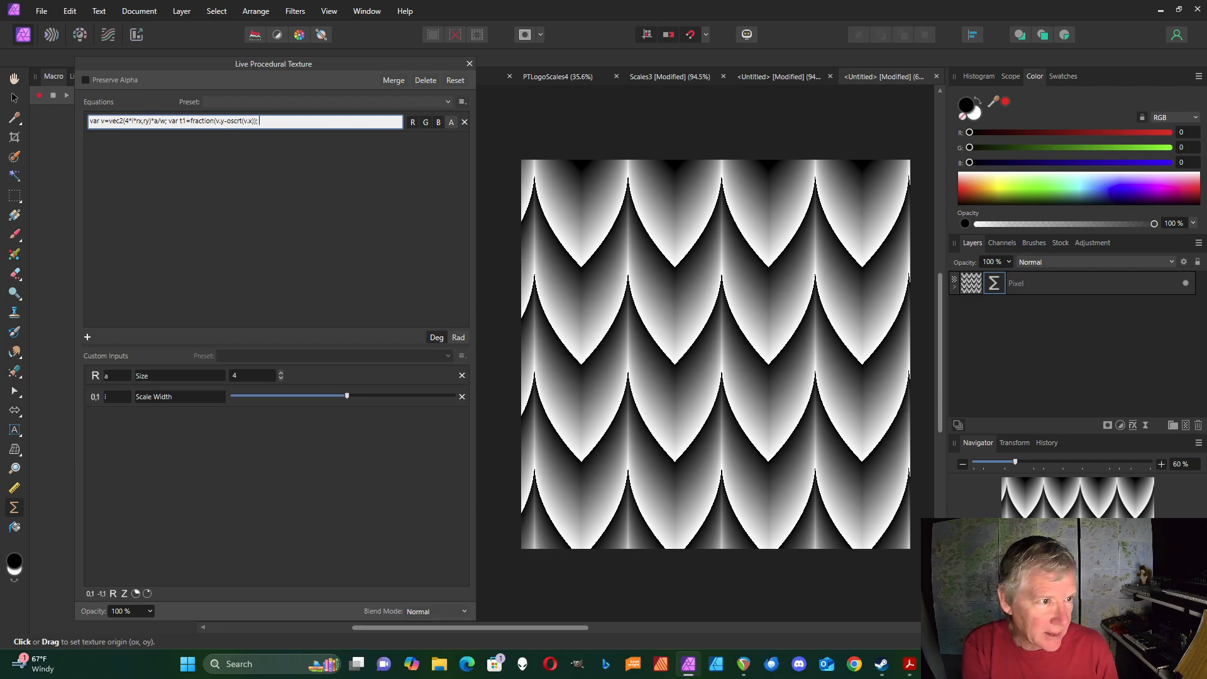
type("osc(v")
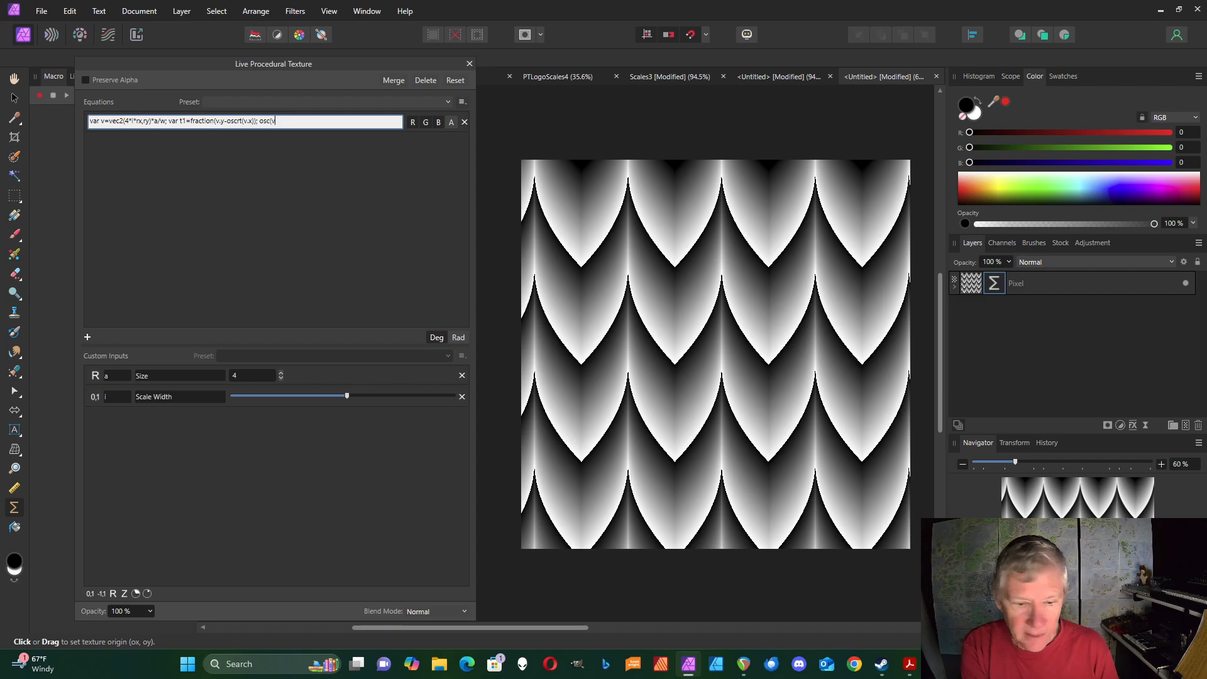
type(".")
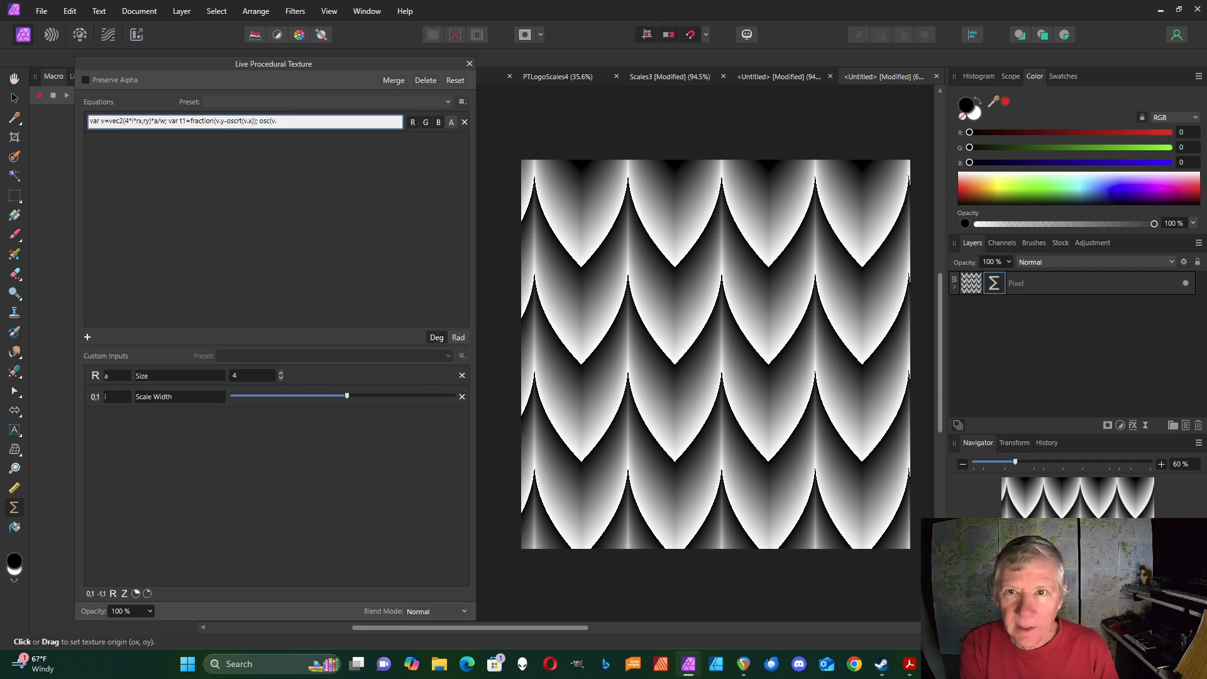
type("x)")
key("Return")
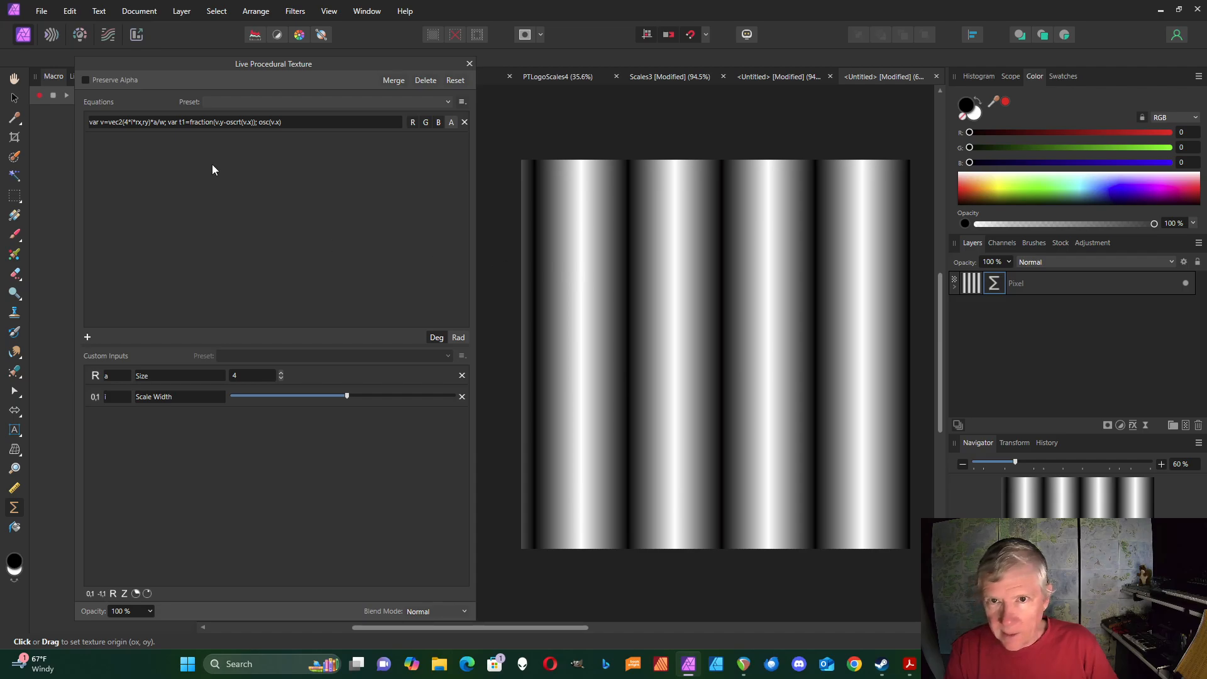
Remove the semicolon before osc(v.x) and add that term to the fraction expression within t1
left_click(262, 124)
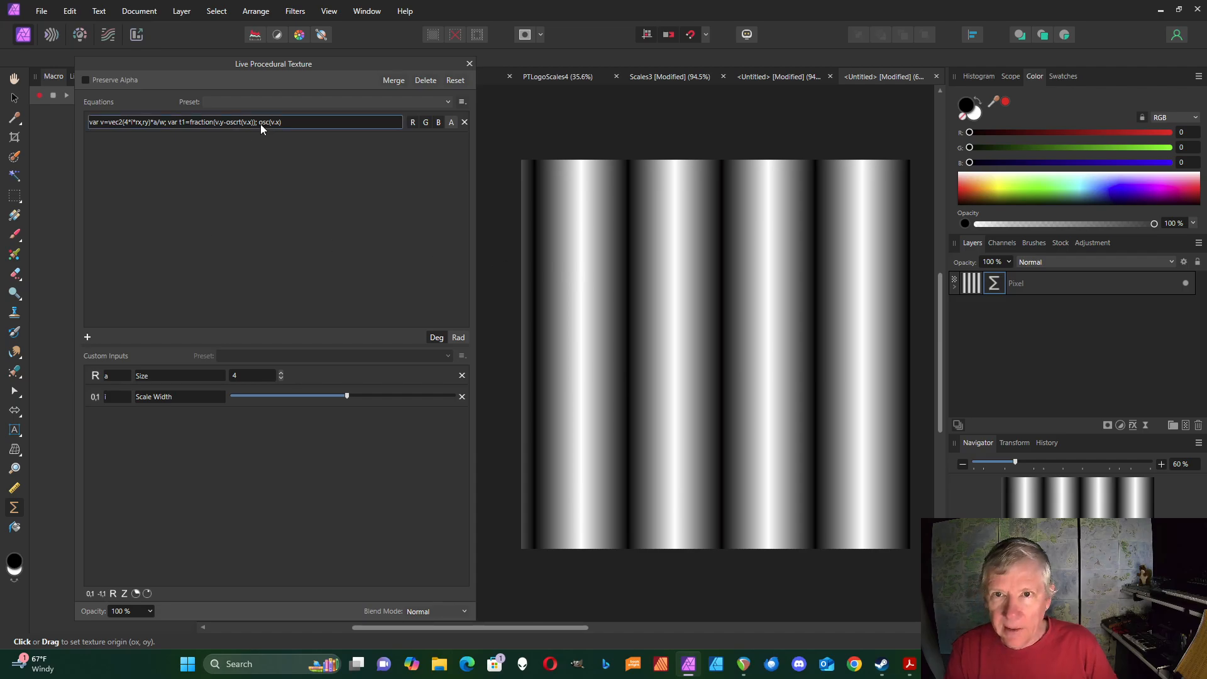
left_click(262, 124)
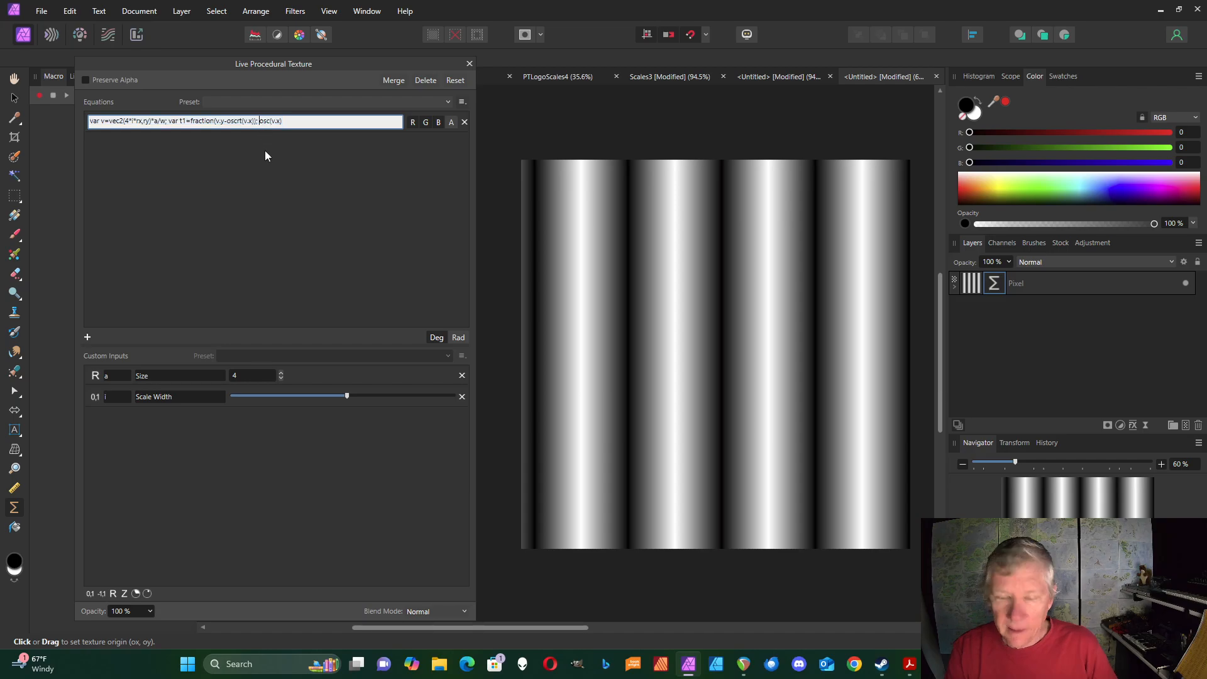
key("BackSpace")
key("BackSpace")
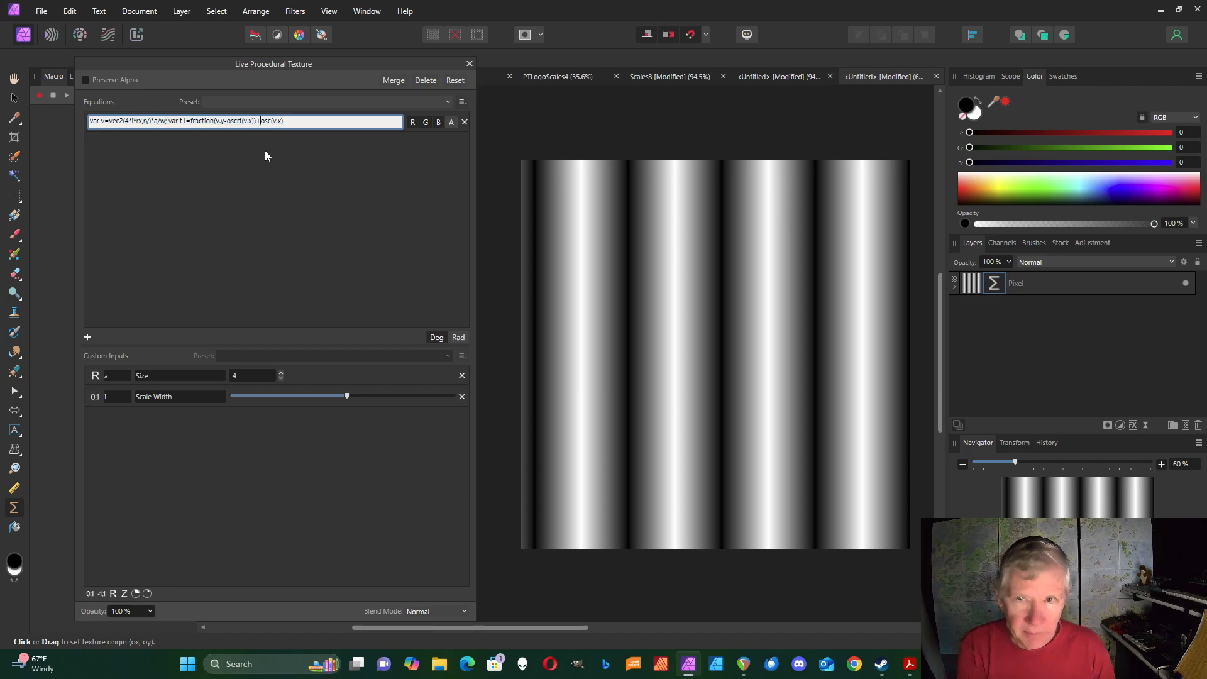
type("+")
key("Return")
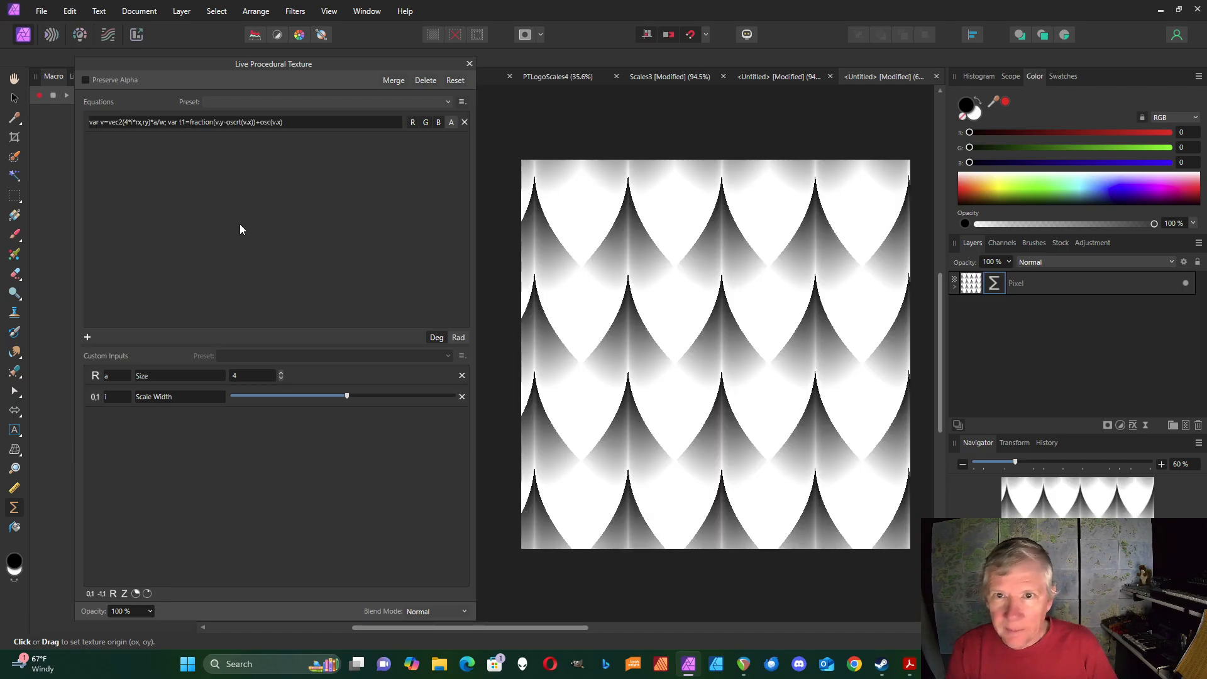
End the t1 definition with a semicolon and make t1 the equation's output
left_click(289, 122)
left_click(289, 122)
type(";")
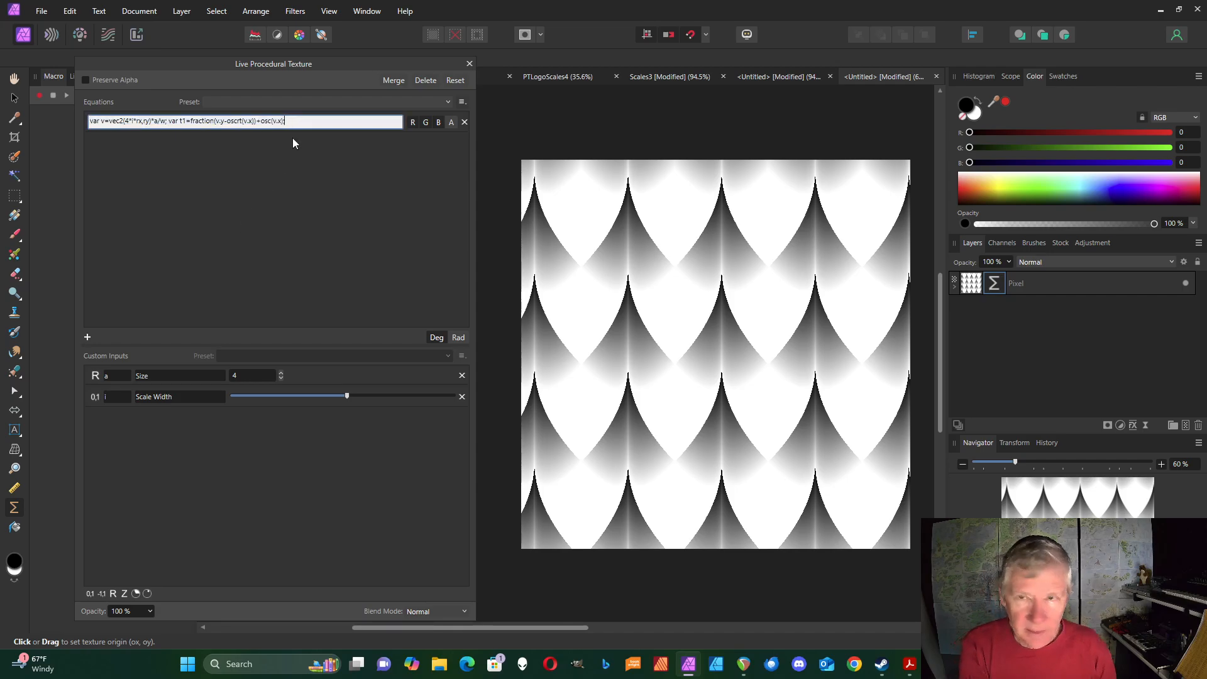
type(" t1")
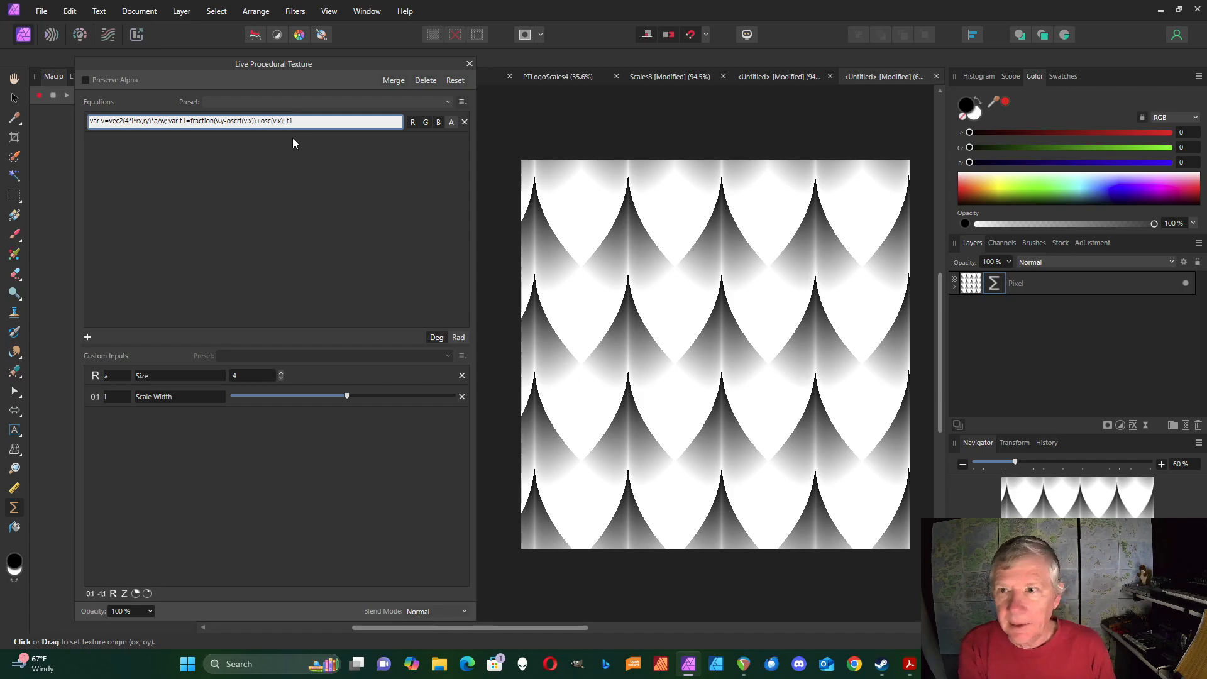
key("Return")
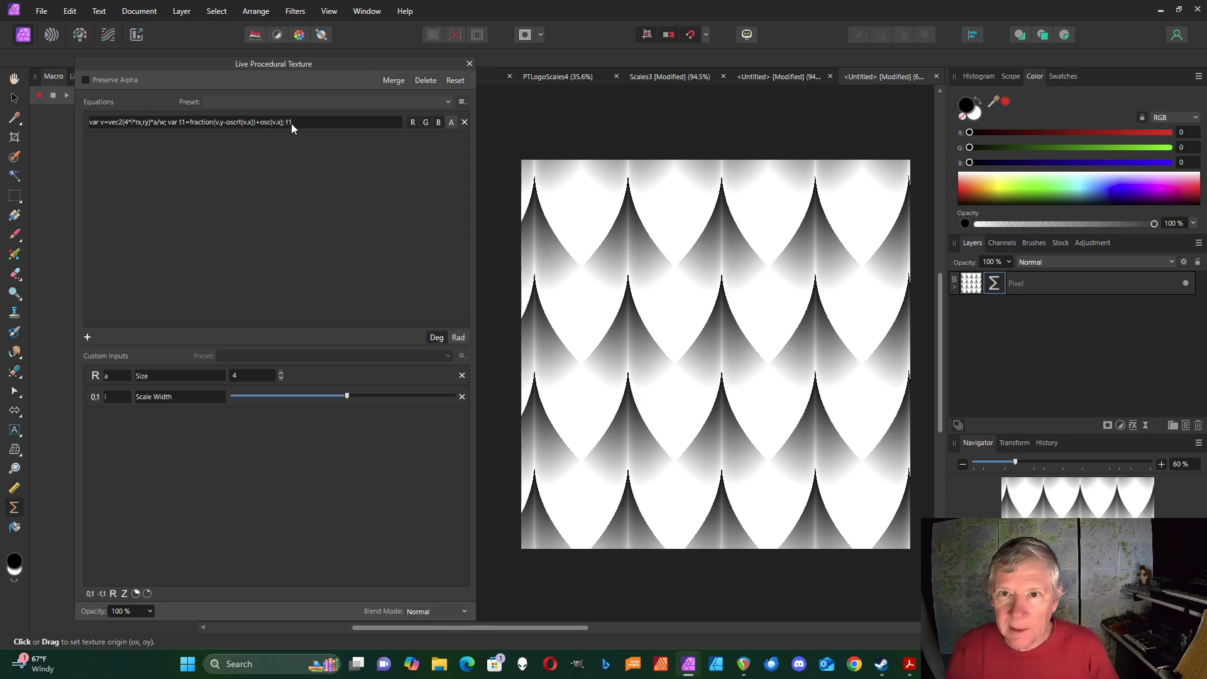
Multiply the t1 output by i1 and add a 0 to 1 custom input i1 set to about 0.4
left_click(292, 123)
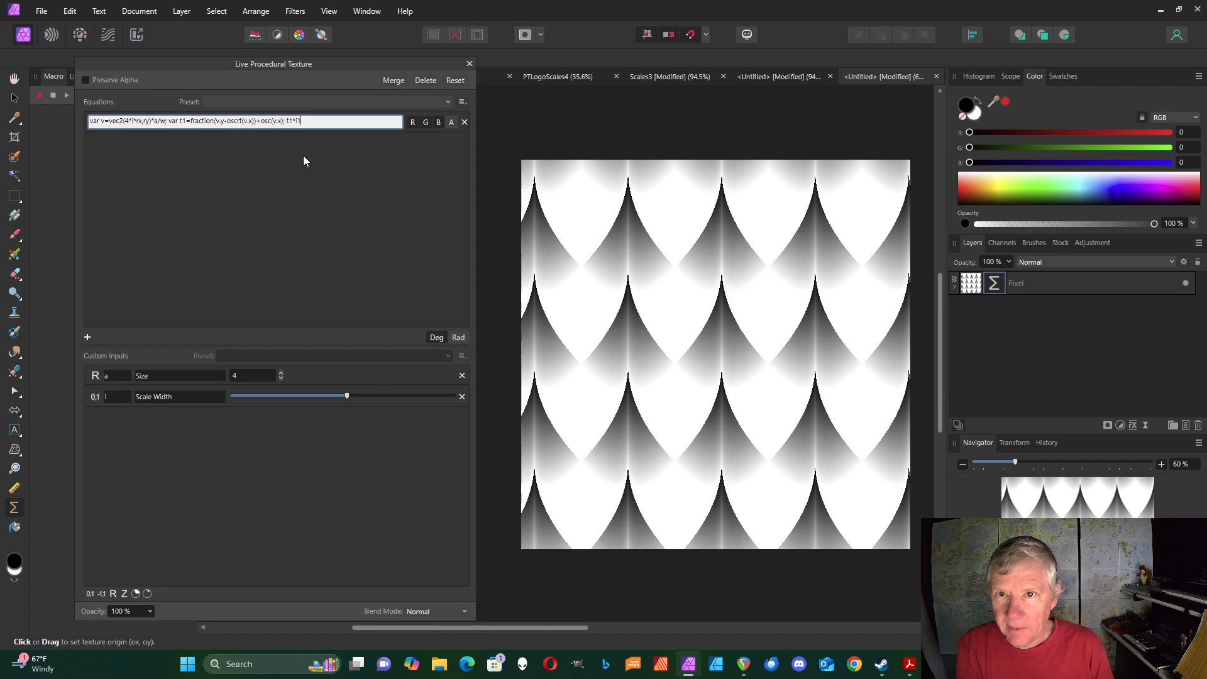
key("Return")
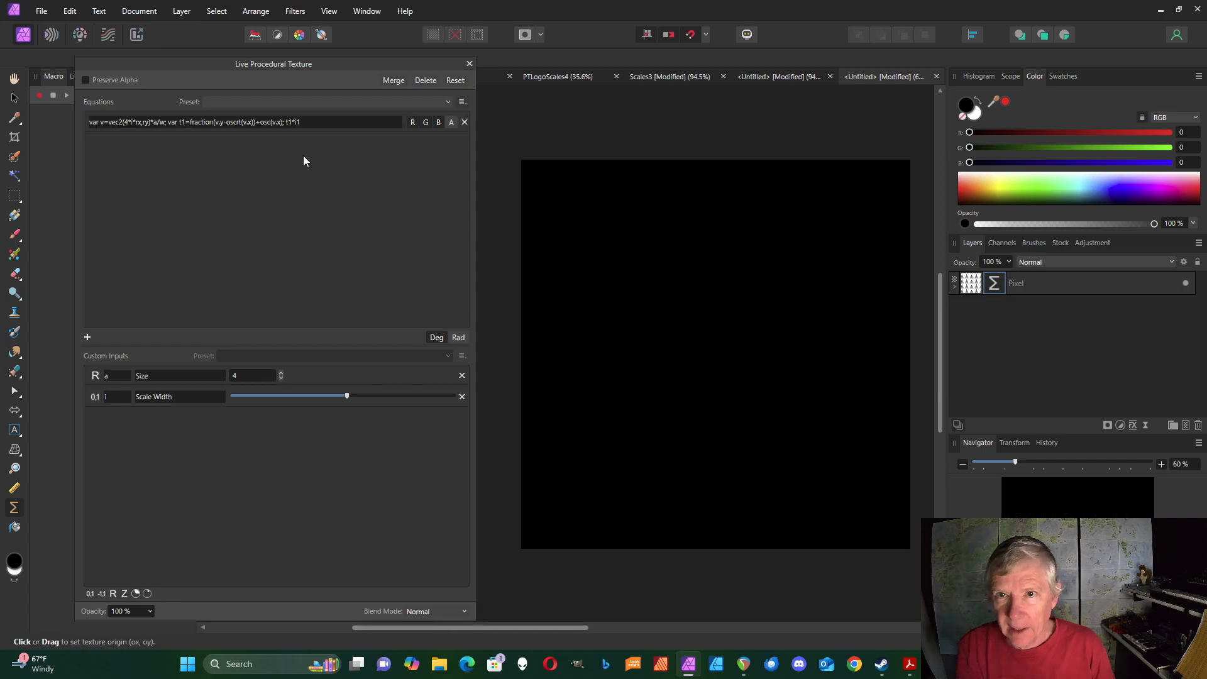
left_click(89, 595)
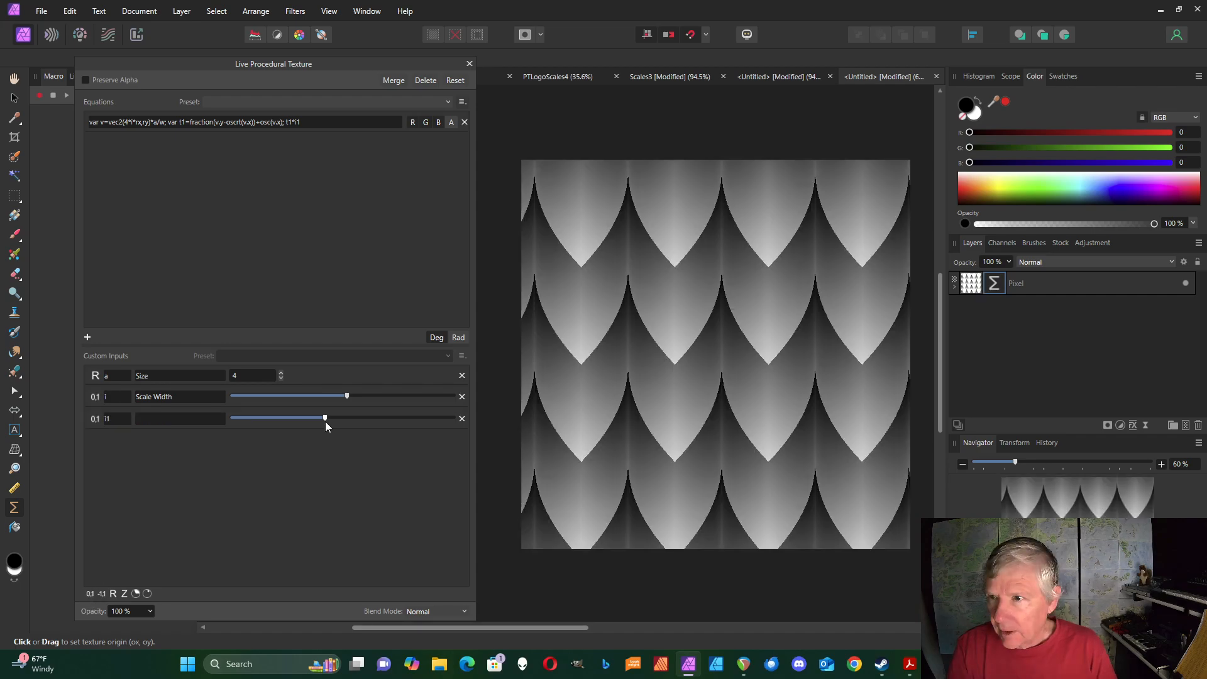
left_click_drag(329, 422, 322, 422)
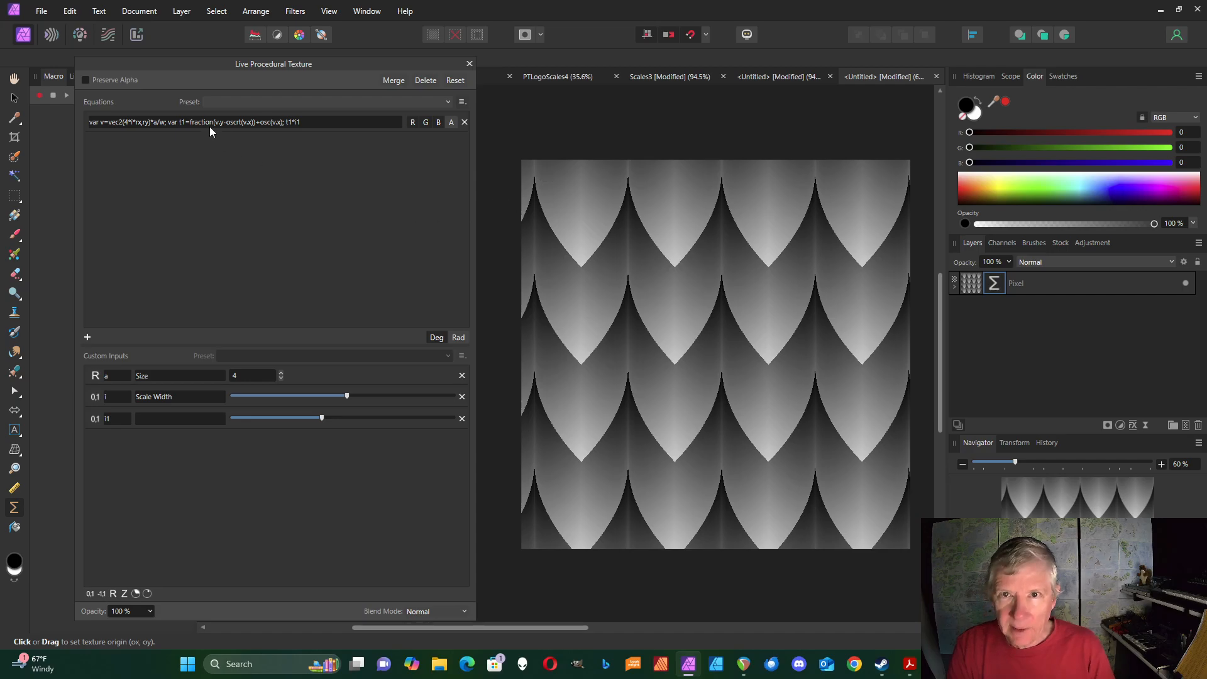
Multiply osc(v.x) by 2*i2 in the t1 definition and add a 0 to 1 custom input named i2
left_click(262, 120)
left_click(260, 121)
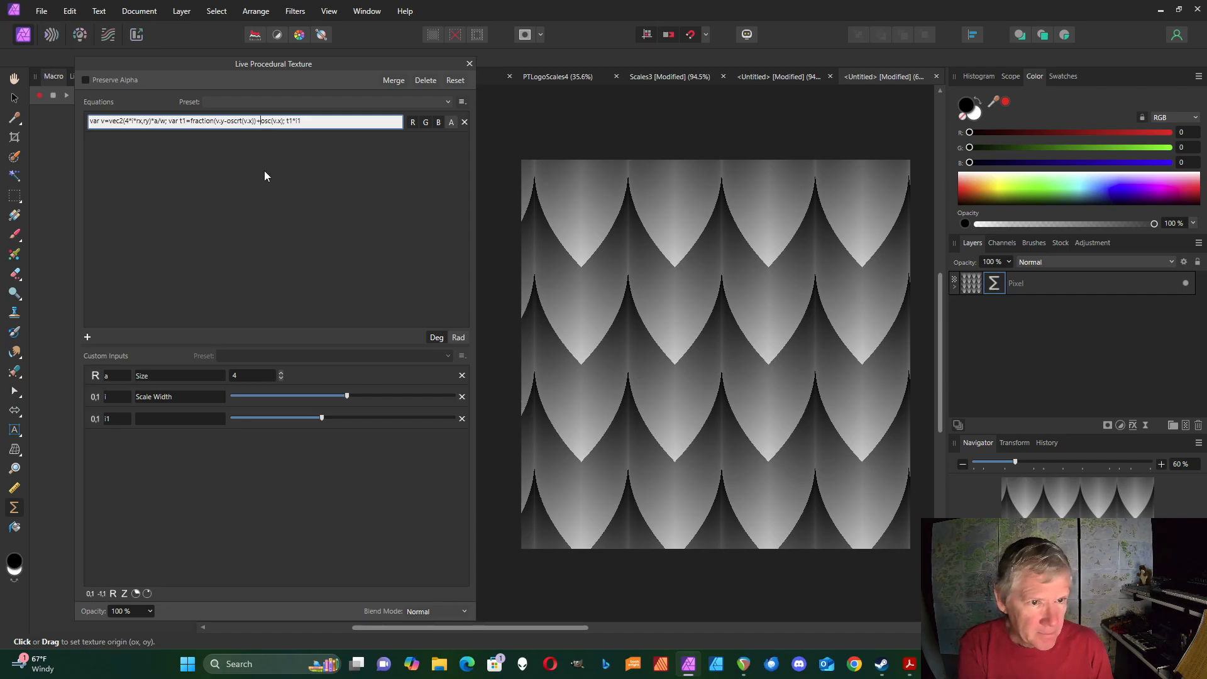
type("2")
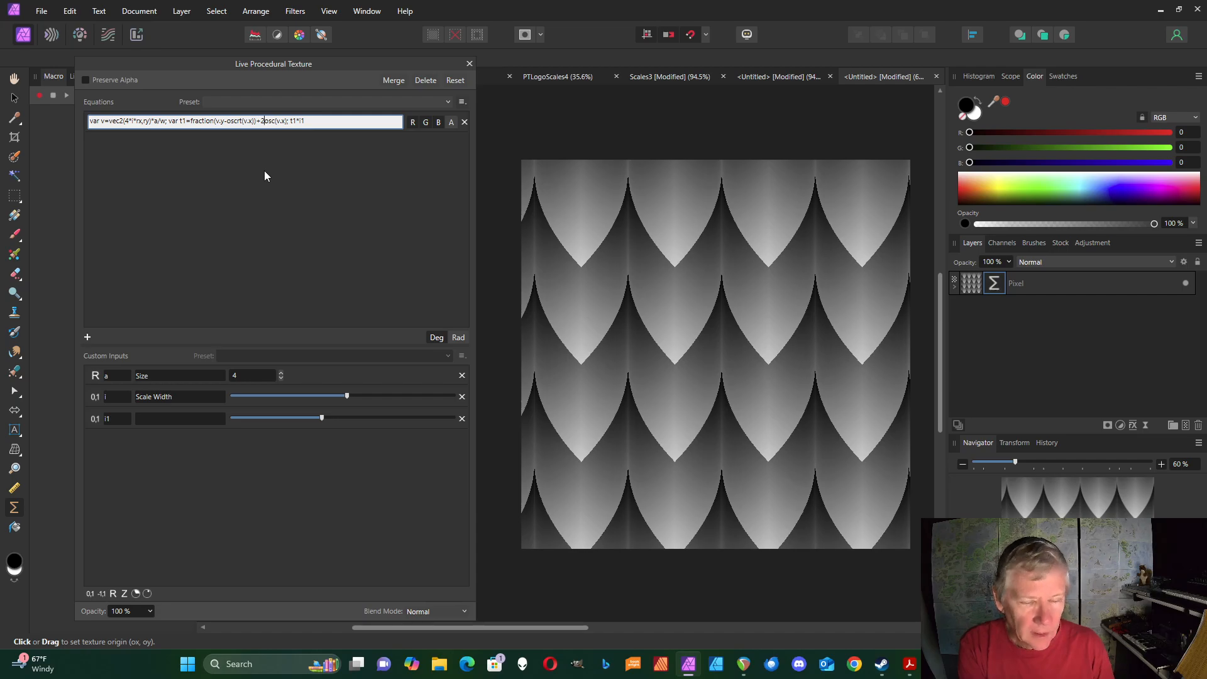
type("*i2")
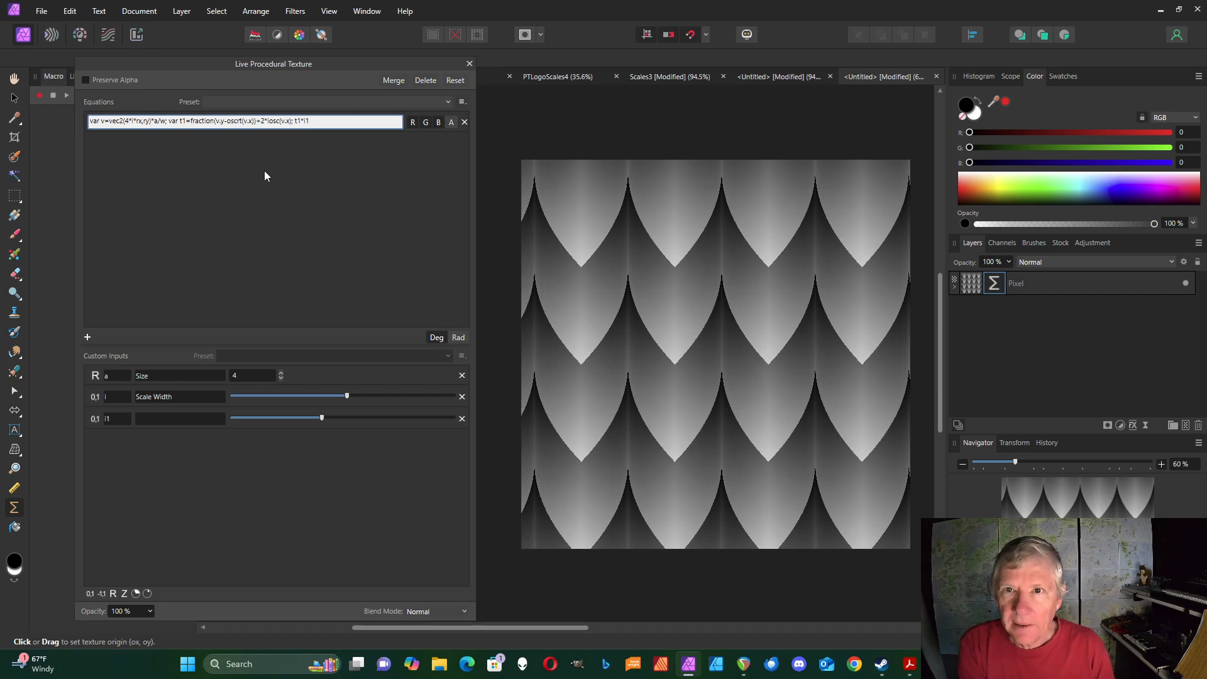
type("*")
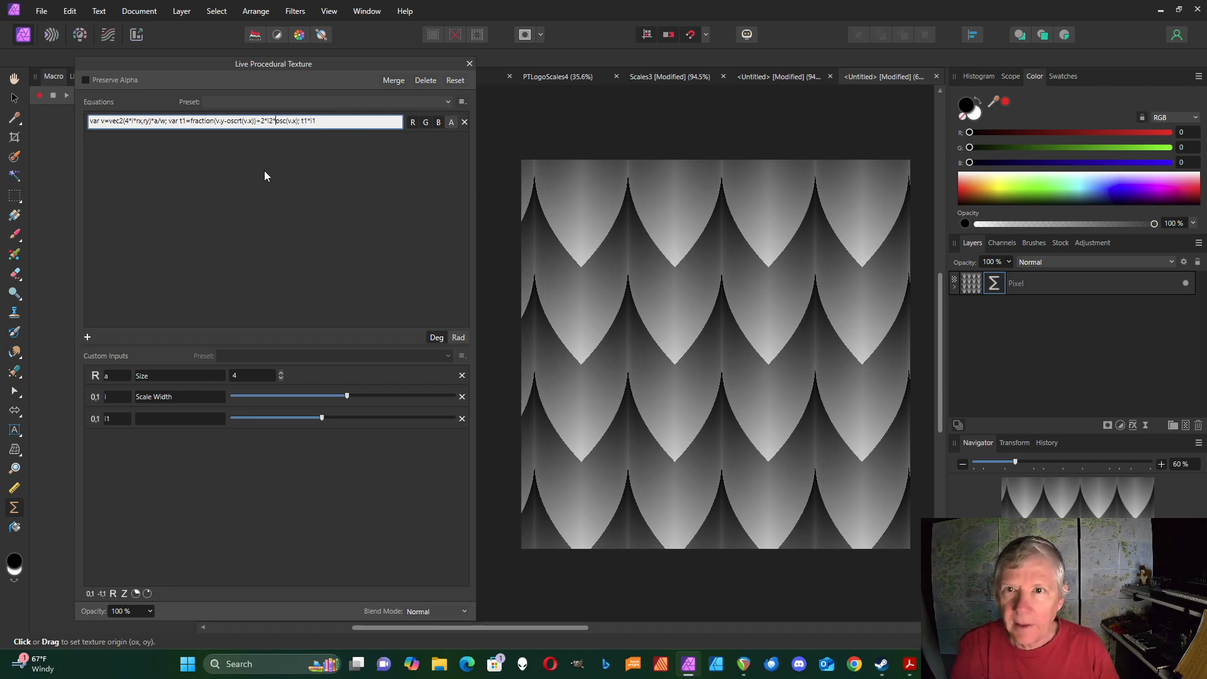
key("Return")
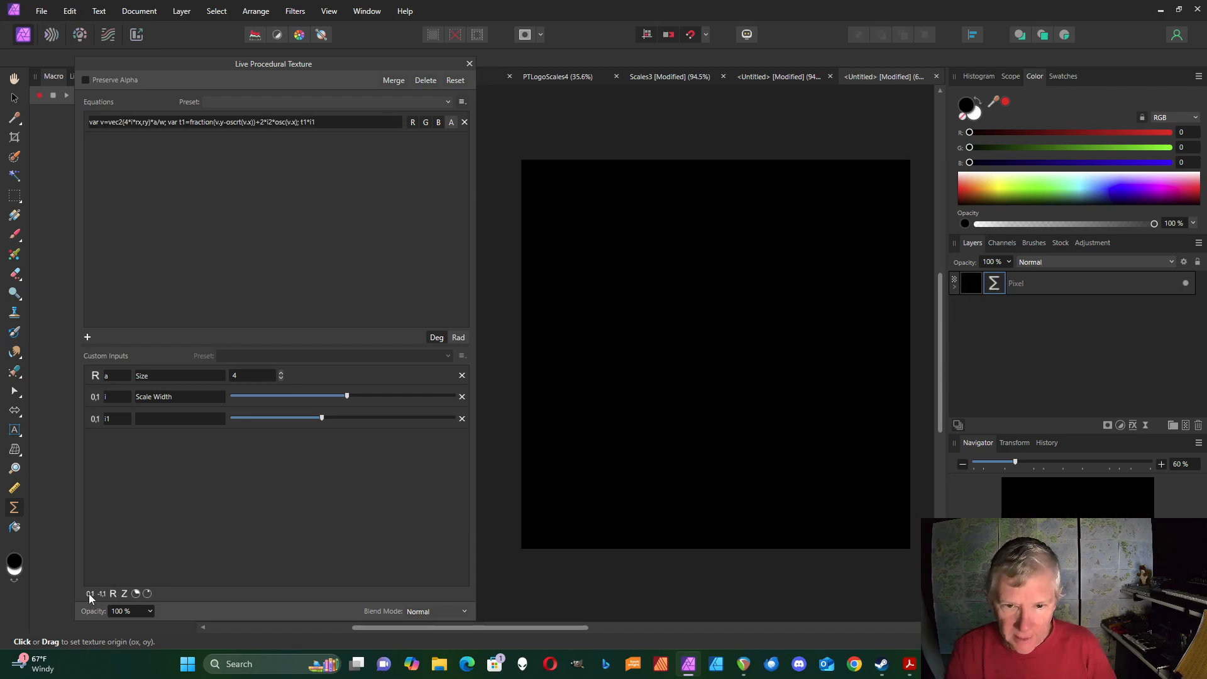
left_click(90, 593)
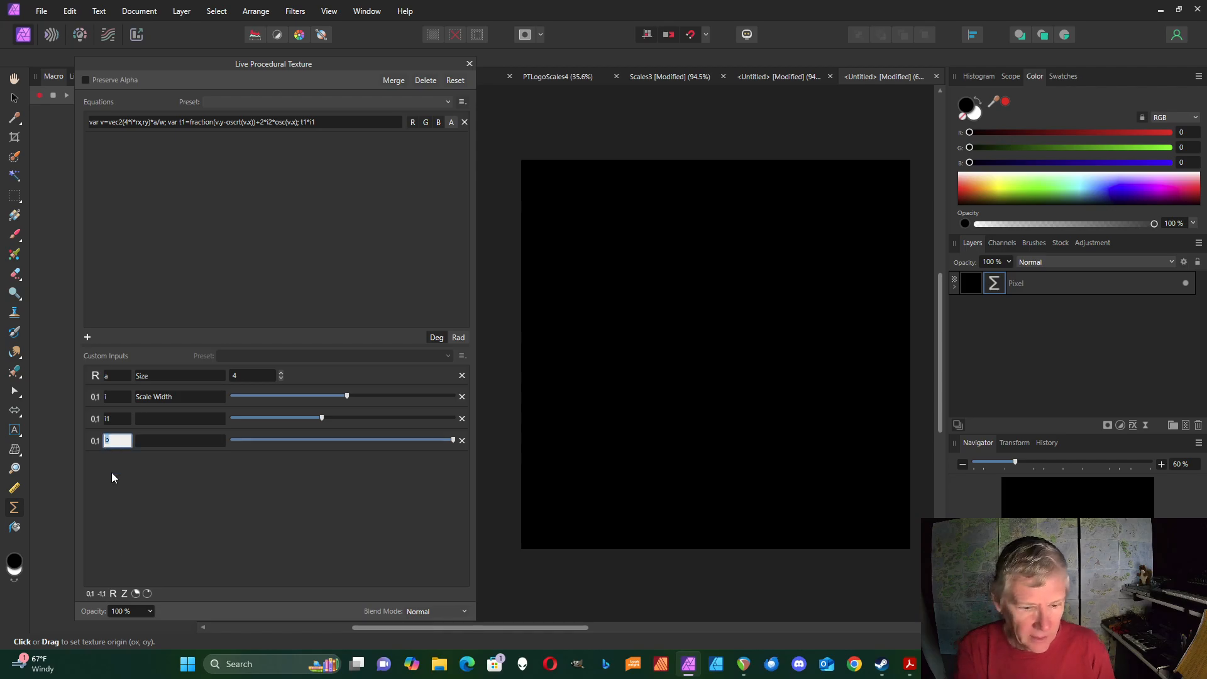
Describe input i1 as Depth and i2 as Concave, and set Concave to about 0.6
left_click(145, 419)
type("Depth")
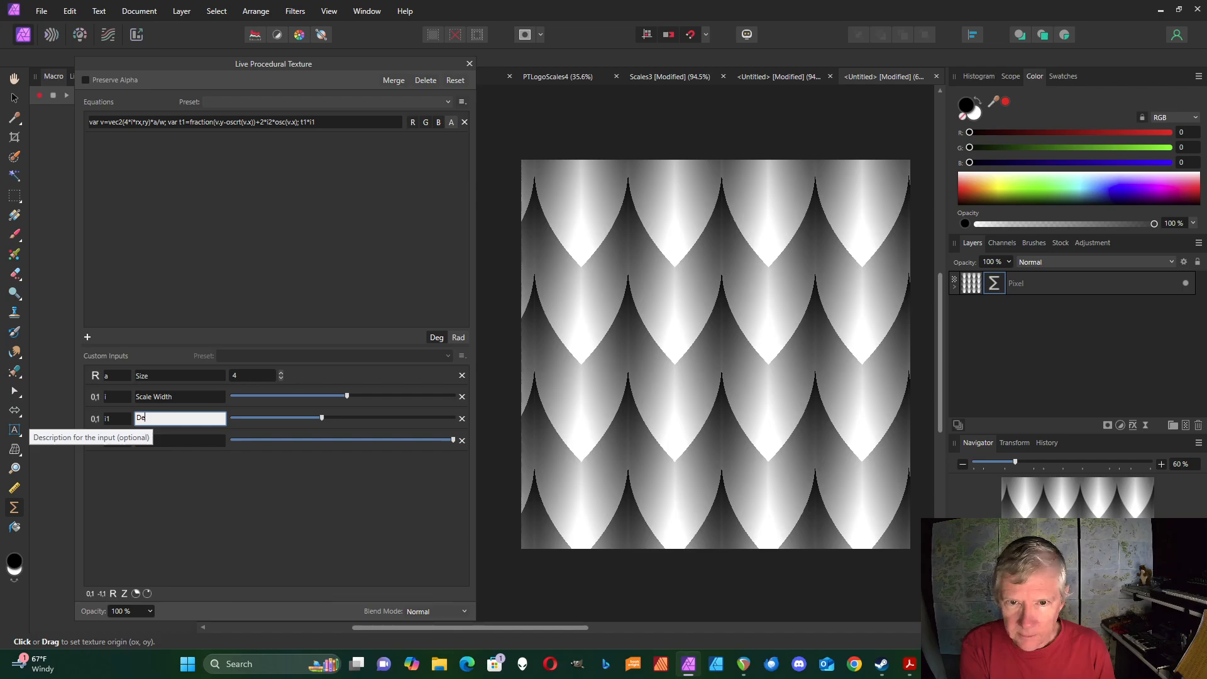
left_click(171, 442)
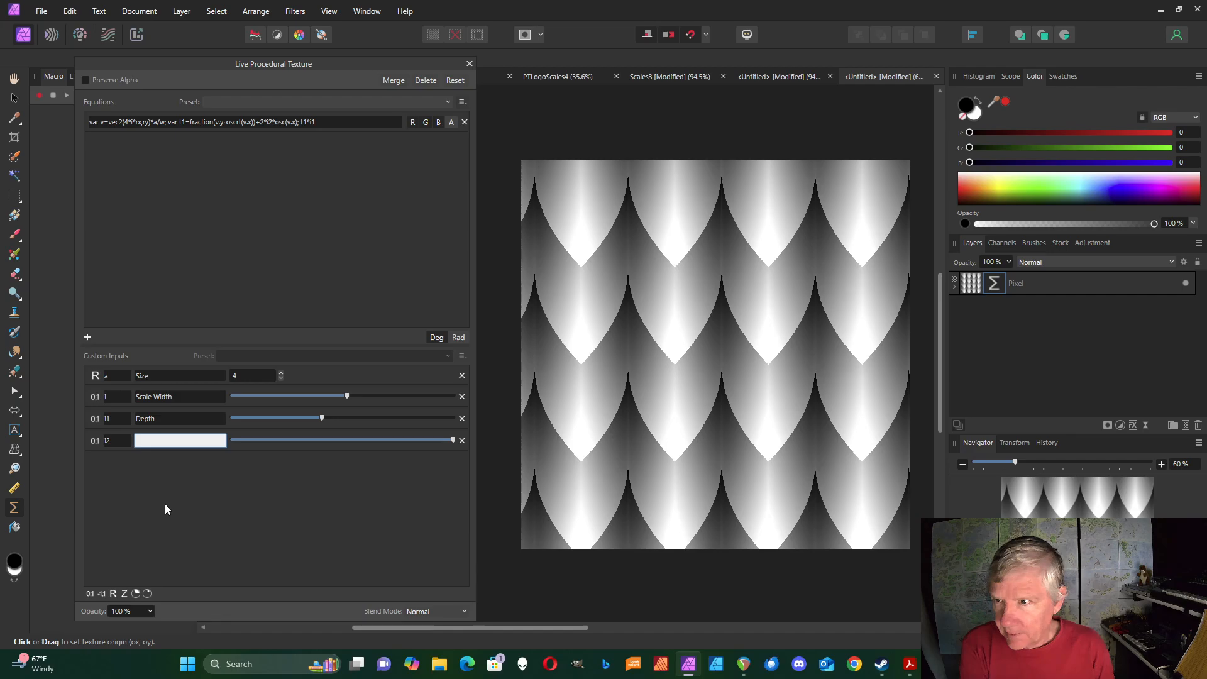
type("Concave")
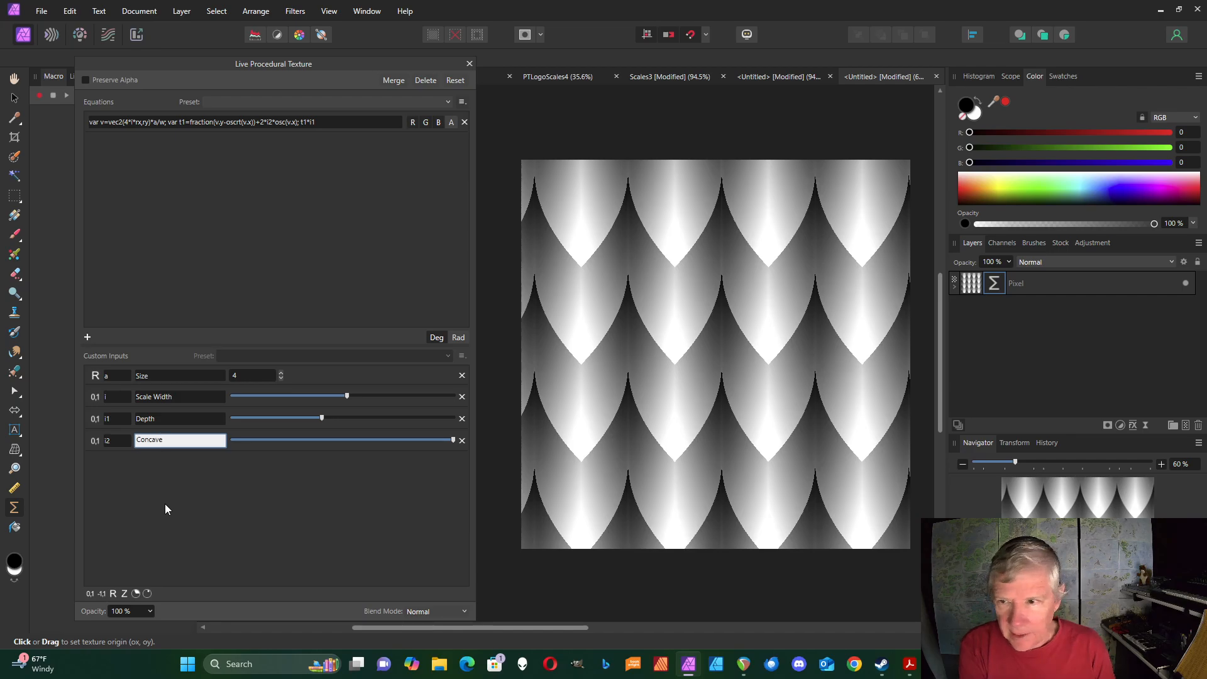
key("Return")
left_click(236, 441)
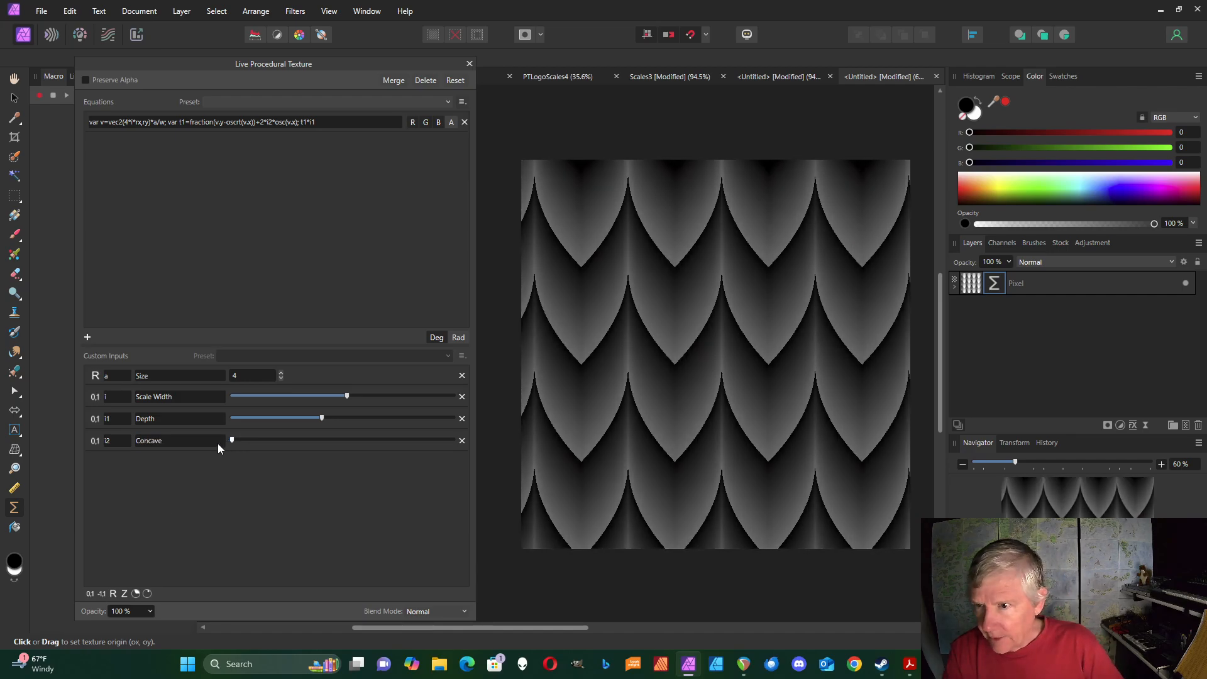
mouse_move(231, 442)
left_mouse_down()
mouse_move(443, 441)
mouse_move(366, 443)
left_mouse_up()
Duplicate the t1 definition directly after itself in the equation and rename the copy's variable to t2
left_click(298, 129)
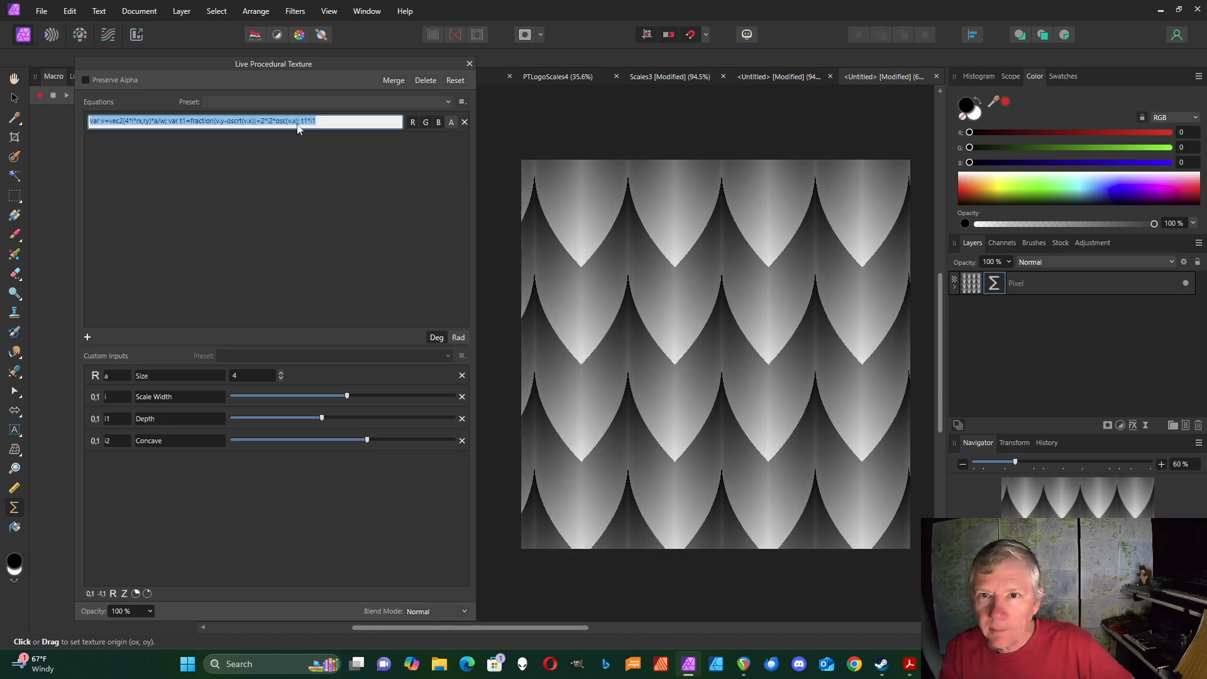
left_click(298, 125)
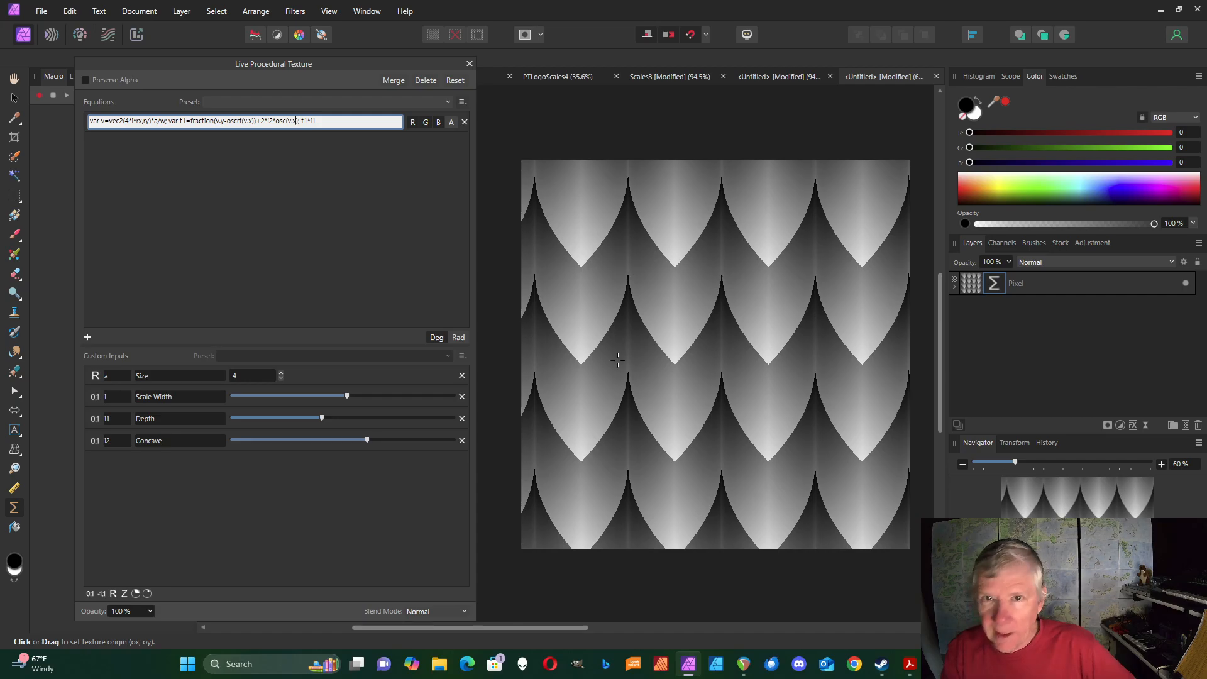
left_click_drag(168, 121, 301, 122)
key("ctrl+c")
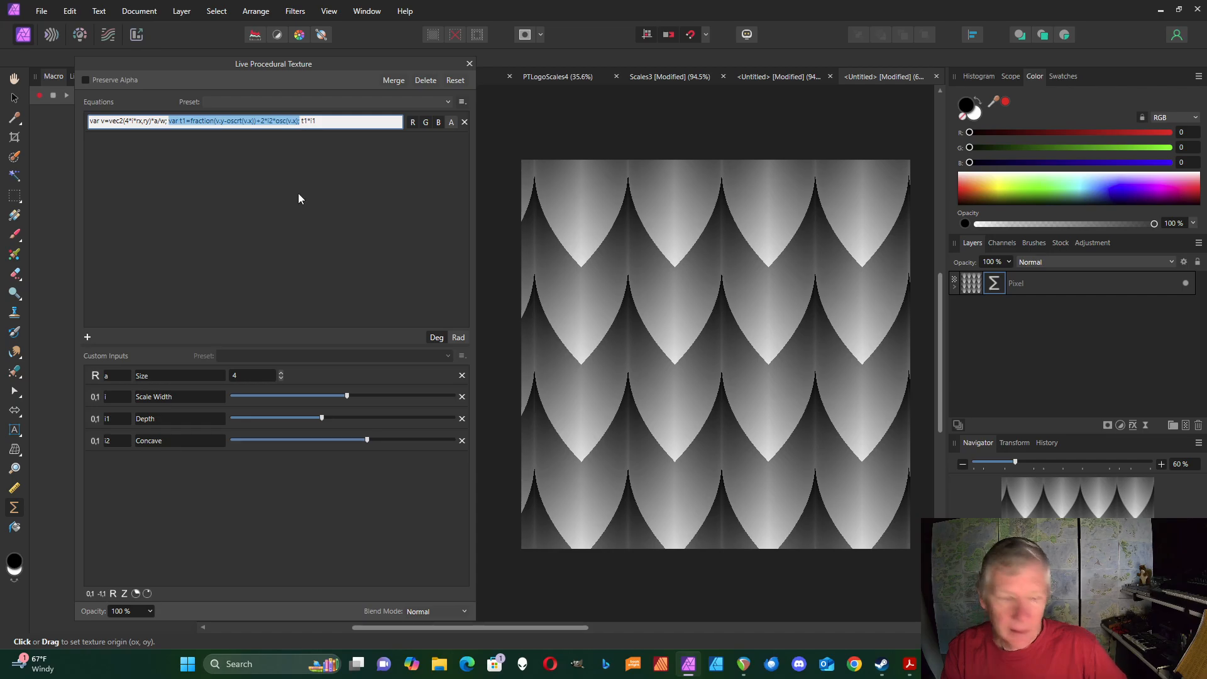
left_click(303, 121)
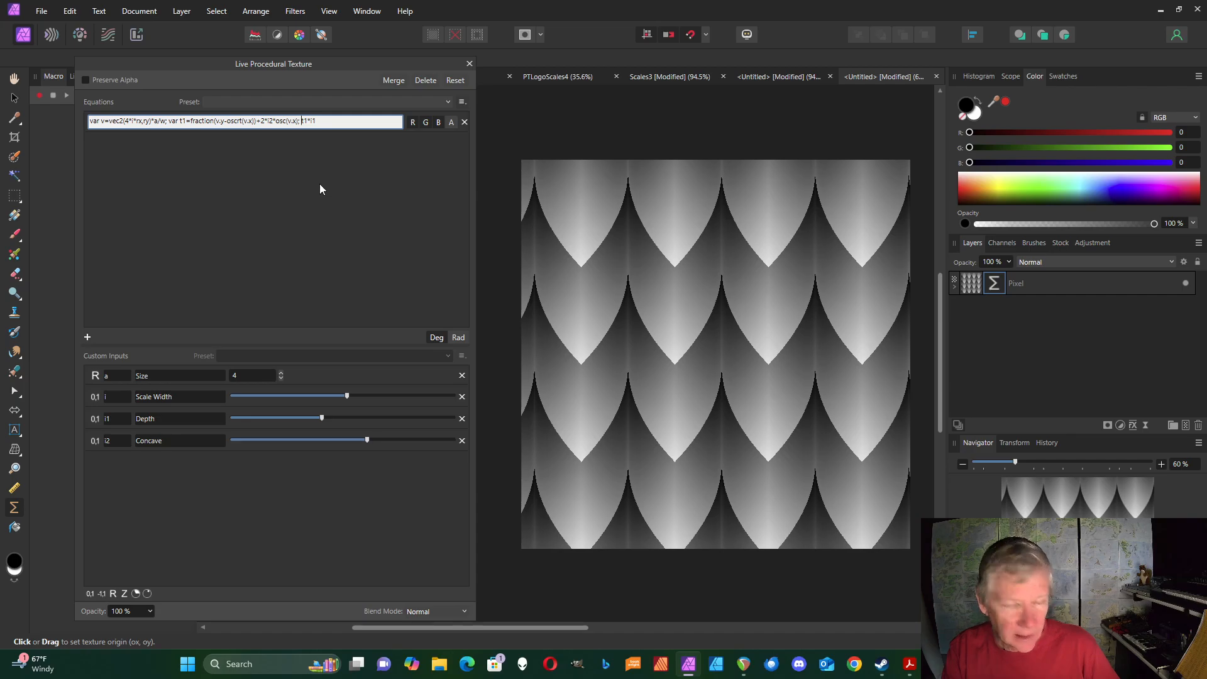
key("ctrl+v")
key("BackSpace")
type("2")
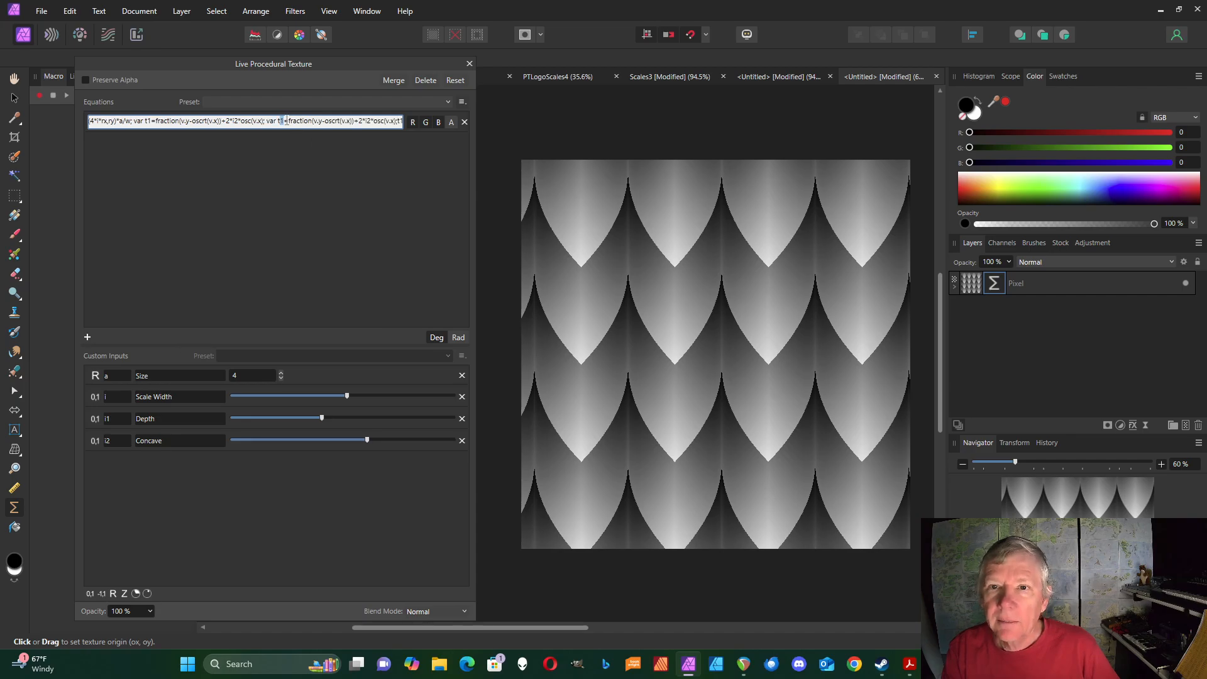
Change the equation's final output to max(t1,t2)*i1
type("maxt1*i1")
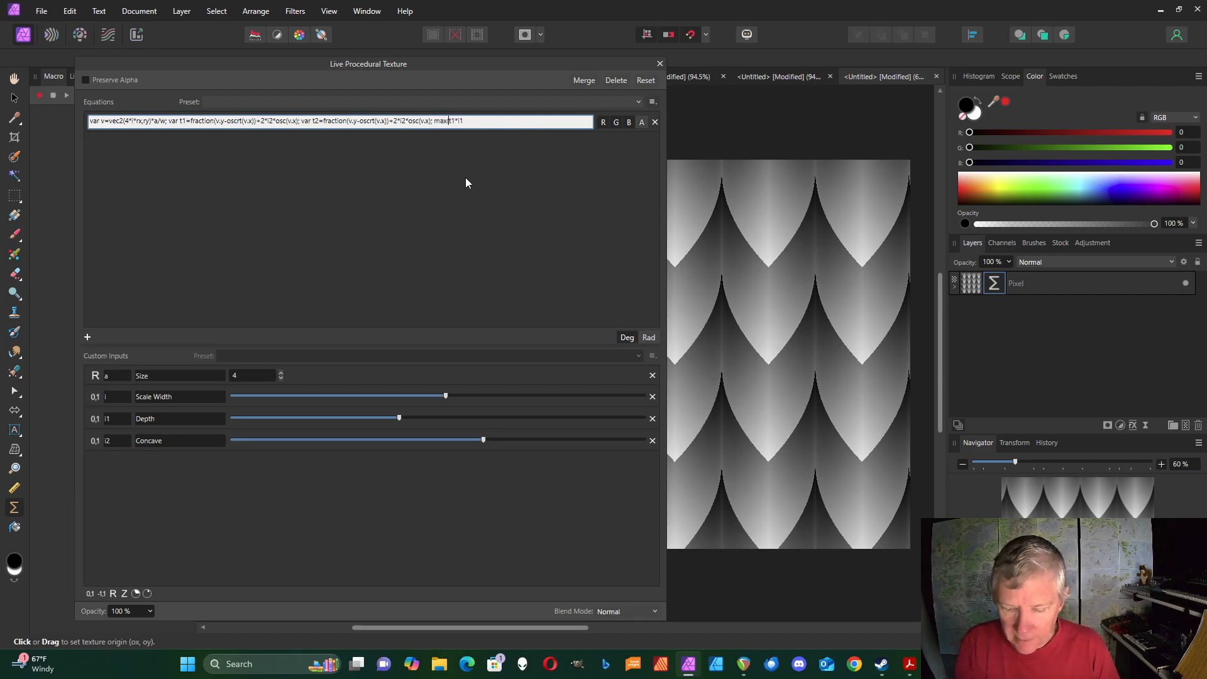
type(",t2")
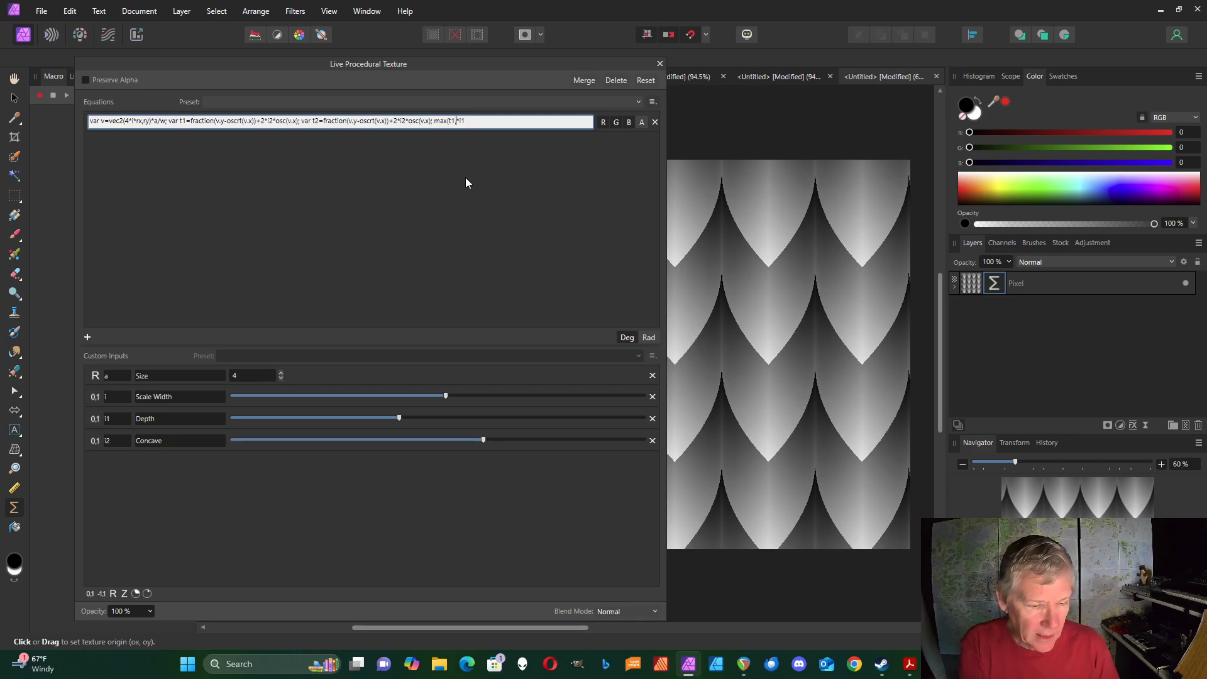
type(")")
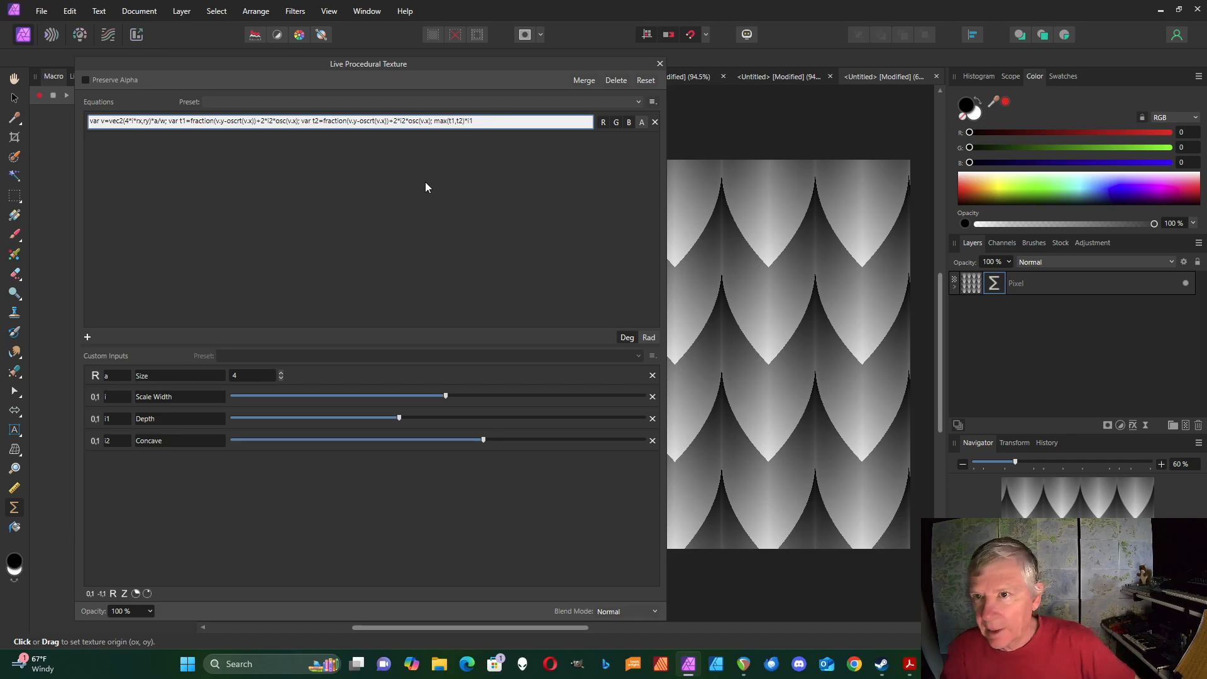
key("Return")
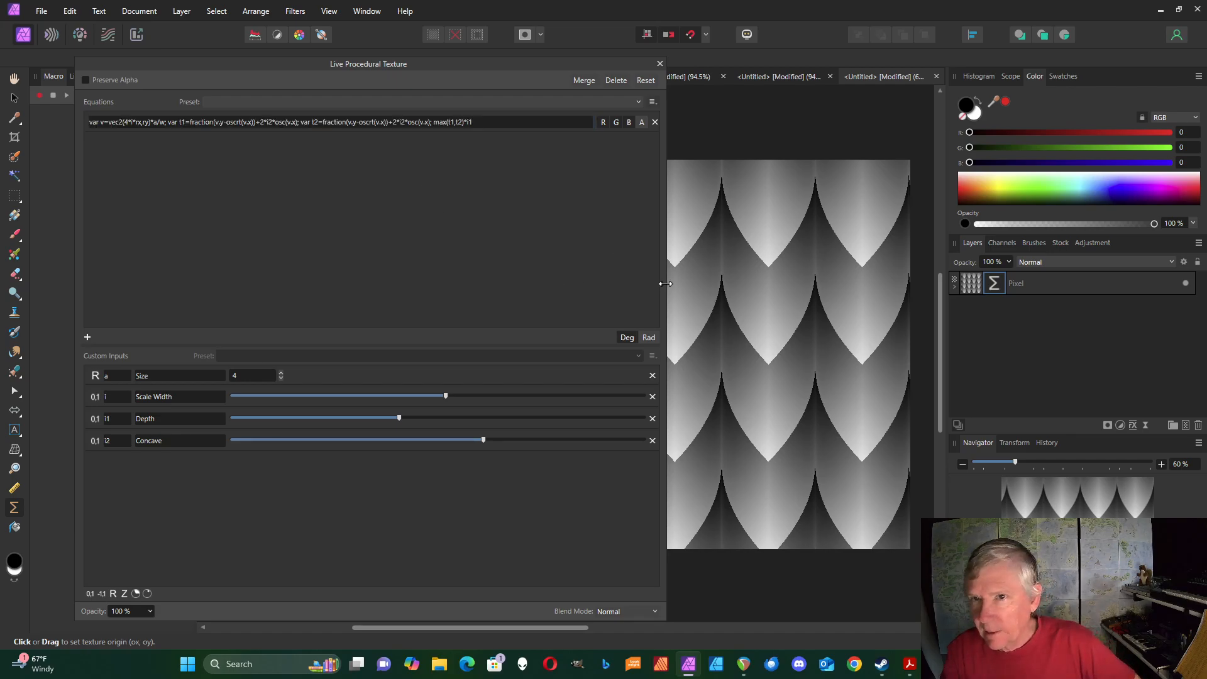
left_click_drag(666, 284, 526, 284)
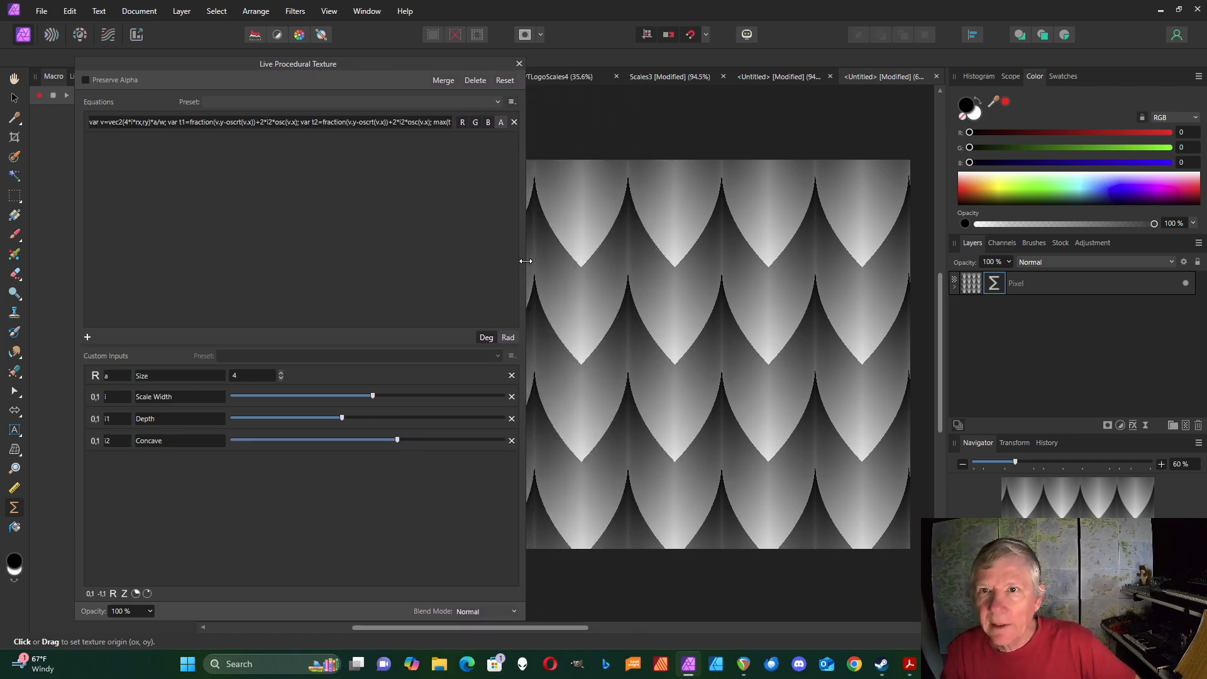
In the t2 definition, add b to v.y and add c to v.x inside both the oscrt and osc terms
left_click(357, 125)
type("+b")
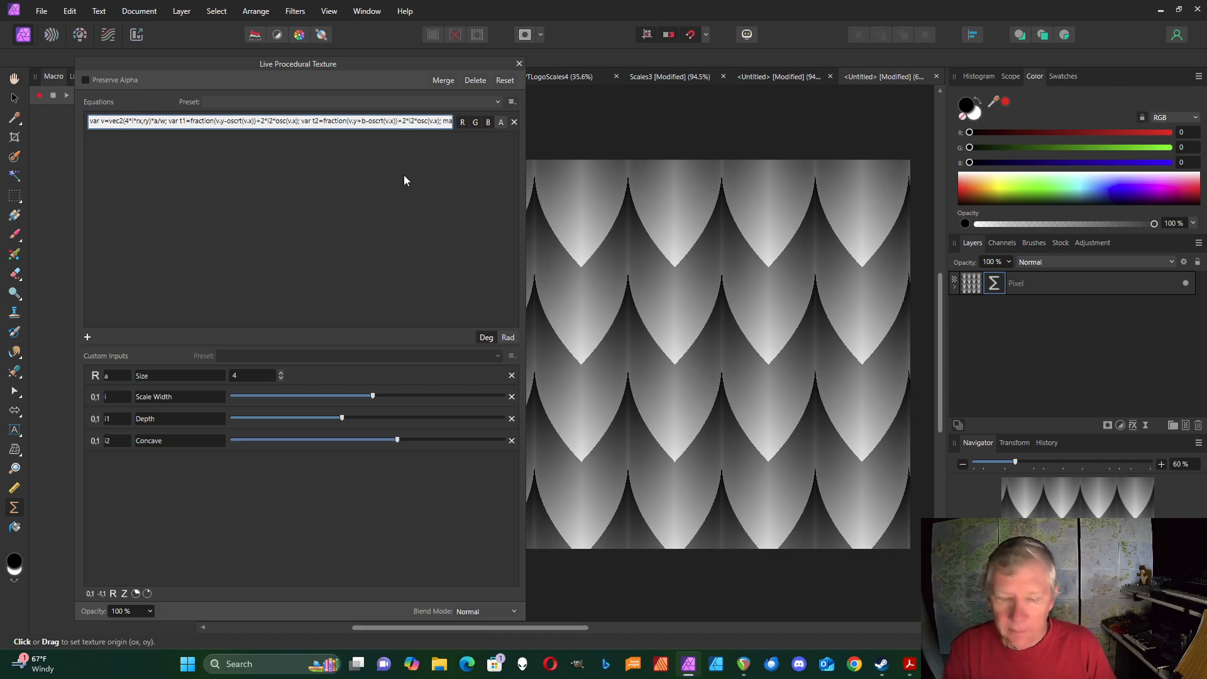
type("+c")
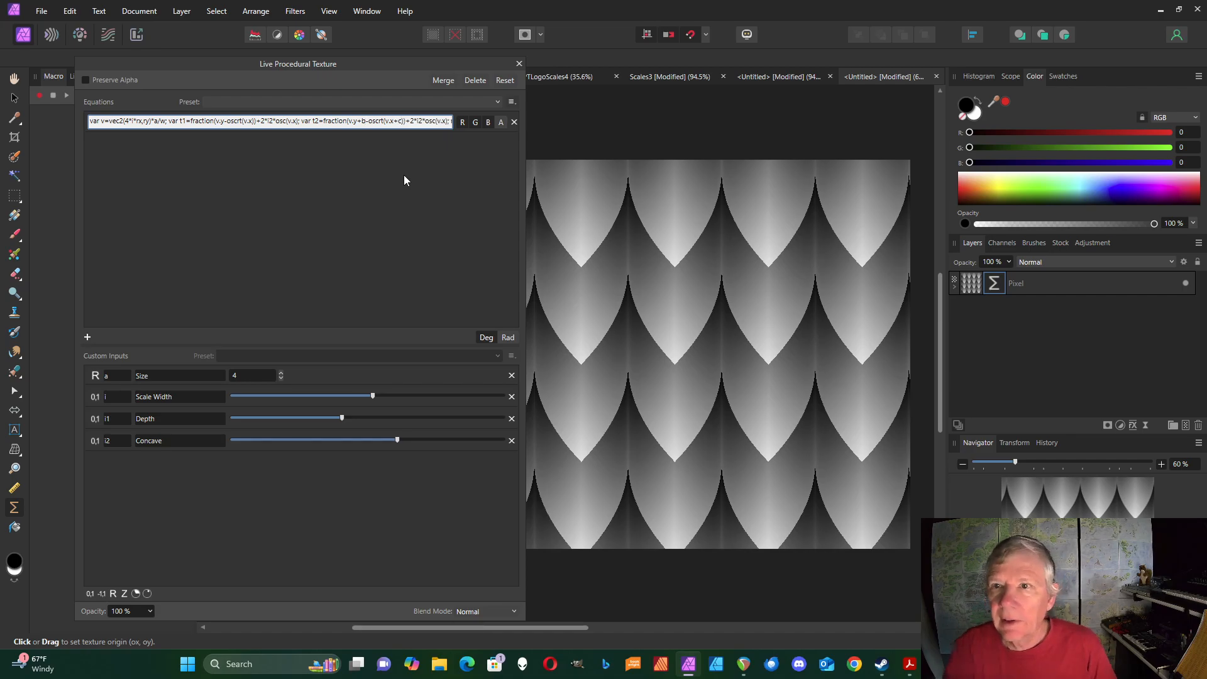
left_click_drag(525, 228, 700, 217)
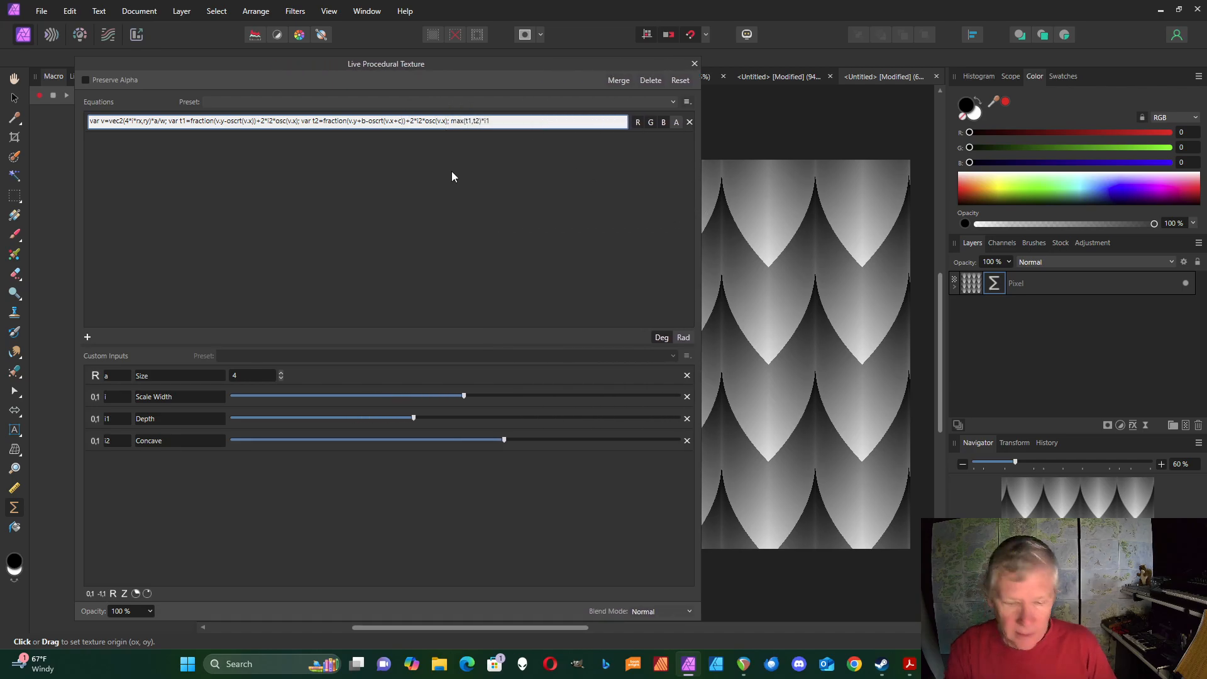
type("+c")
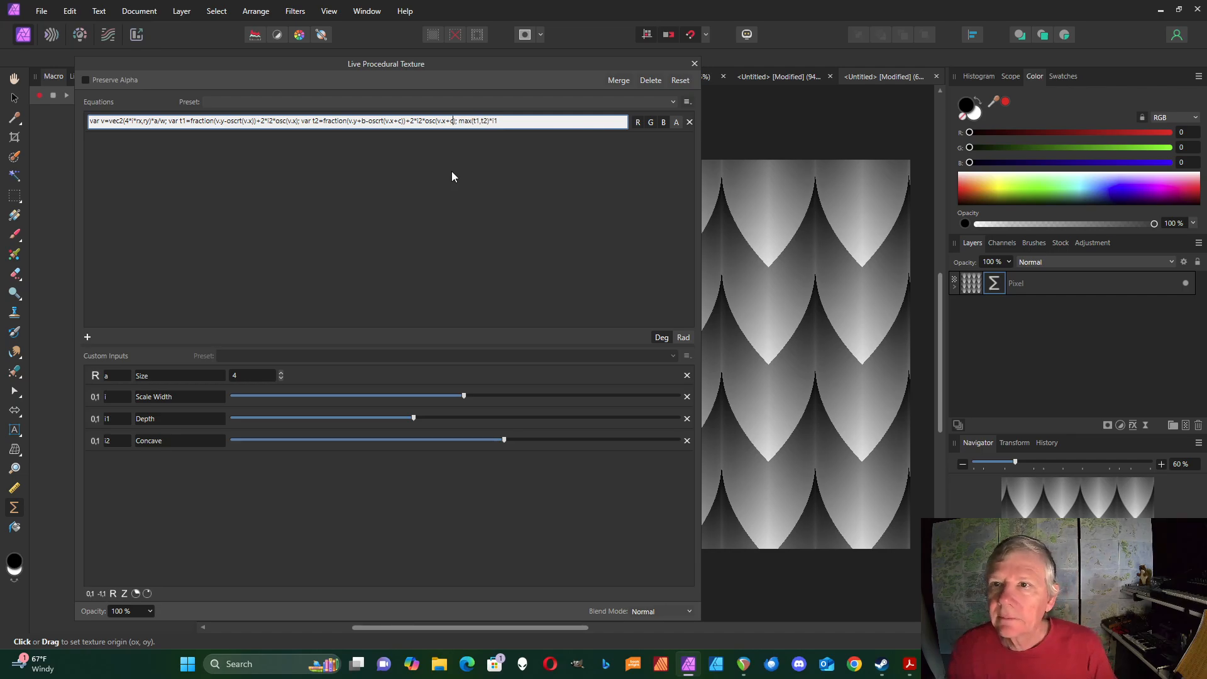
key("Return")
Add two 0 to 1 custom inputs, b and c, and set b to about 0.5 and c to 1
left_click(90, 595)
left_click(90, 594)
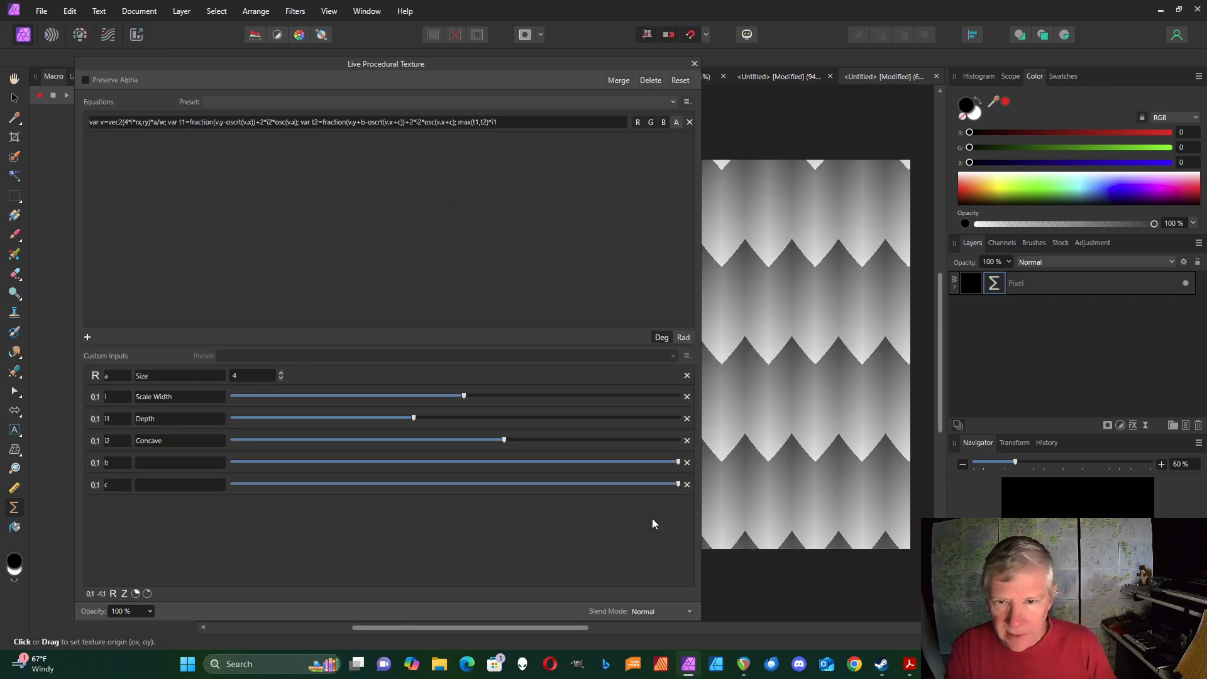
left_click_drag(703, 444, 340, 463)
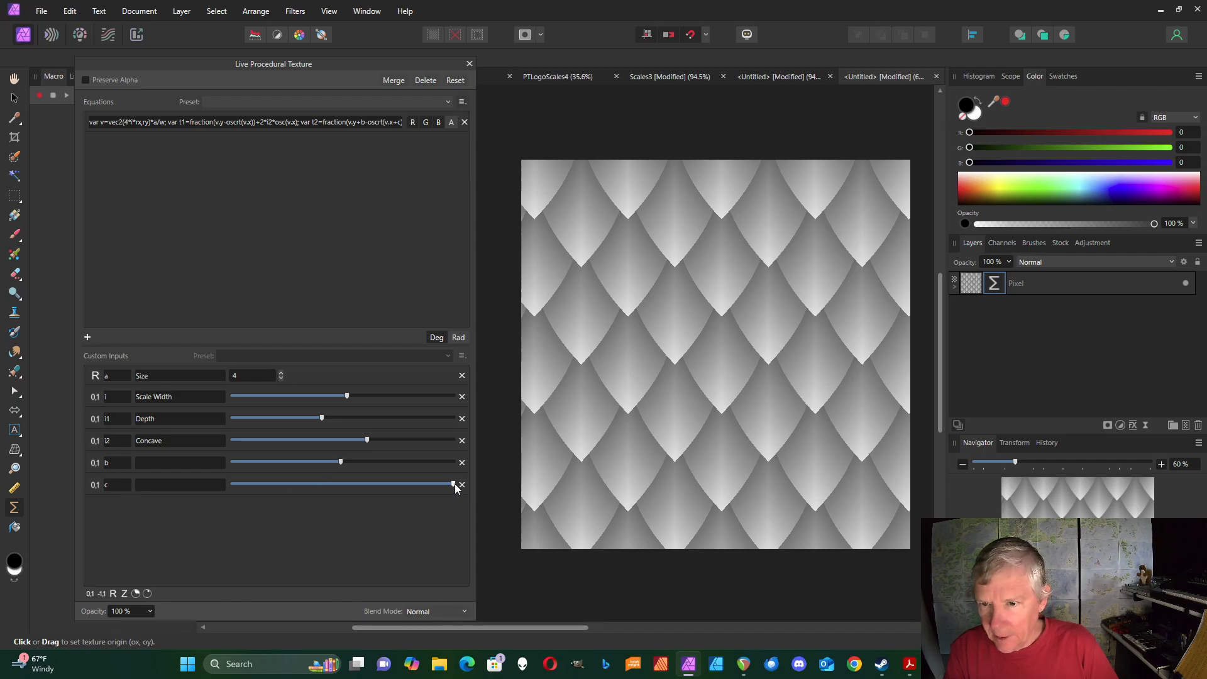
left_click_drag(453, 484, 490, 496)
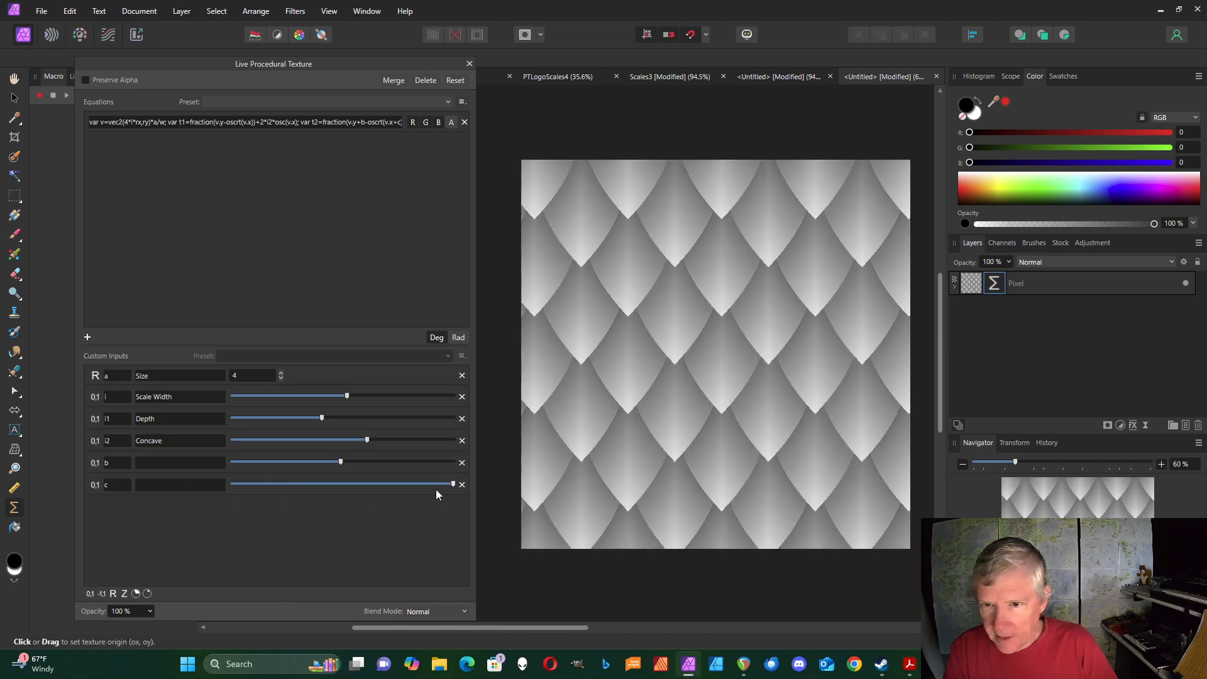
mouse_move(341, 462)
left_mouse_down()
mouse_move(470, 462)
mouse_move(190, 463)
mouse_move(386, 479)
mouse_move(351, 484)
left_mouse_up()
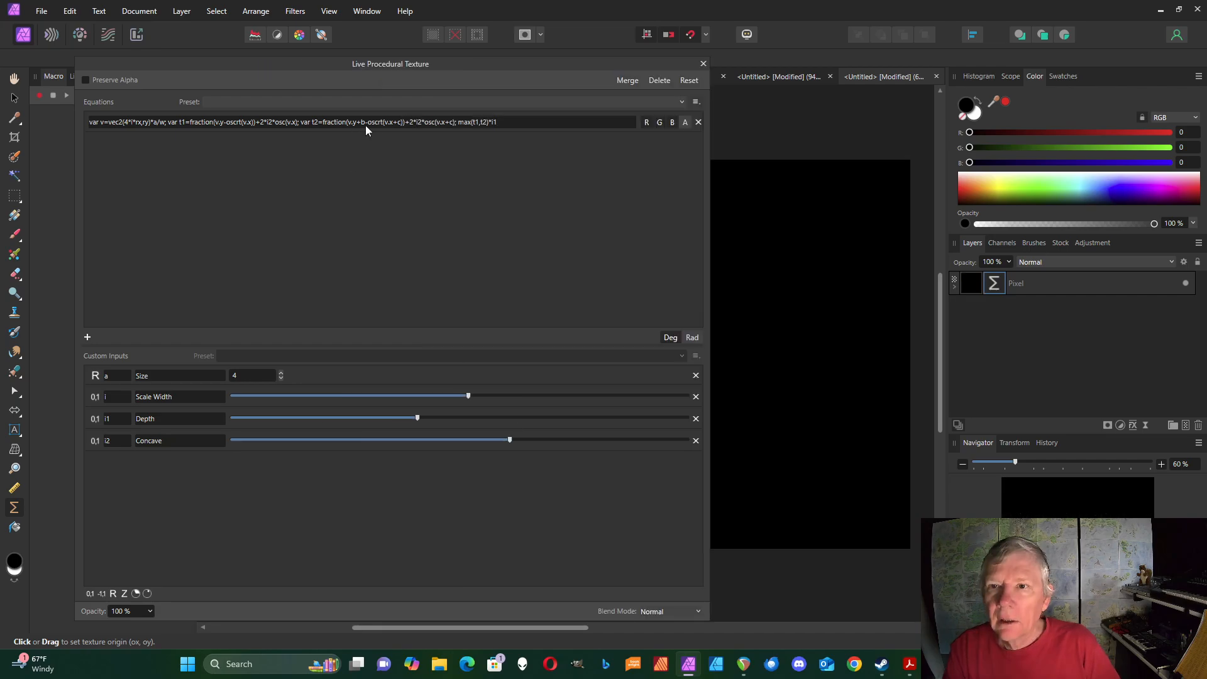
Replace b with .5 and both occurrences of c with 1 in the t2 definition
left_click(364, 124)
left_click(364, 123)
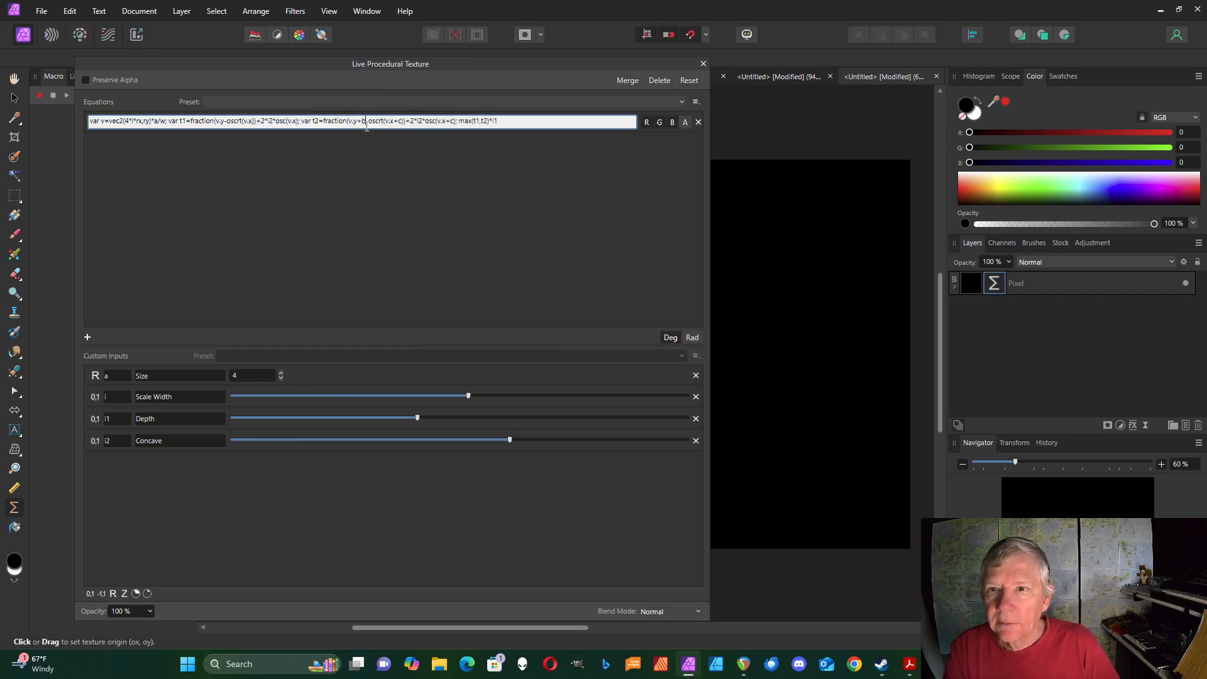
key("Delete")
type(".")
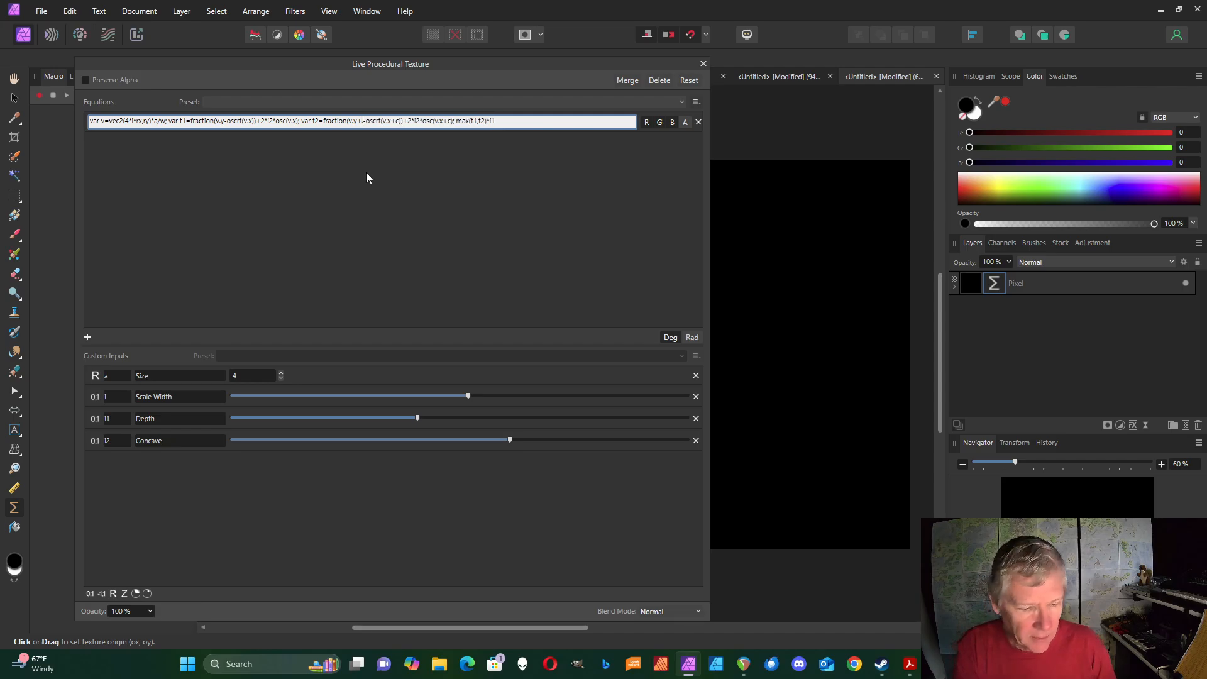
type("5")
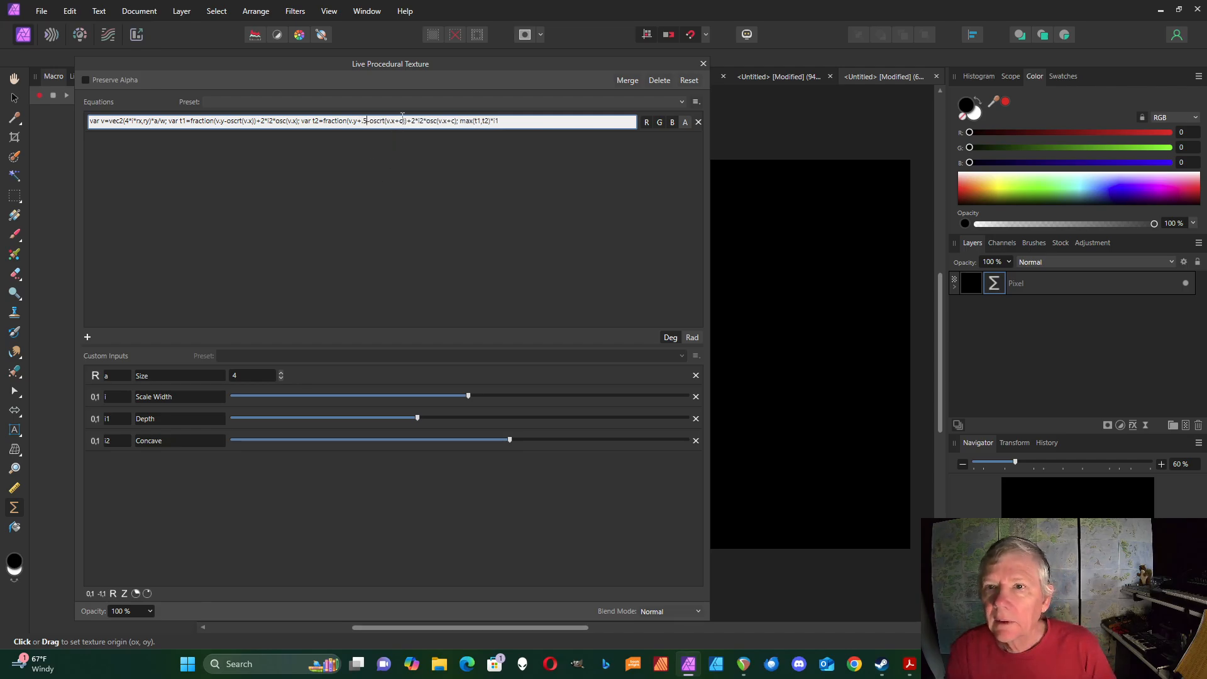
key("BackSpace")
type("1")
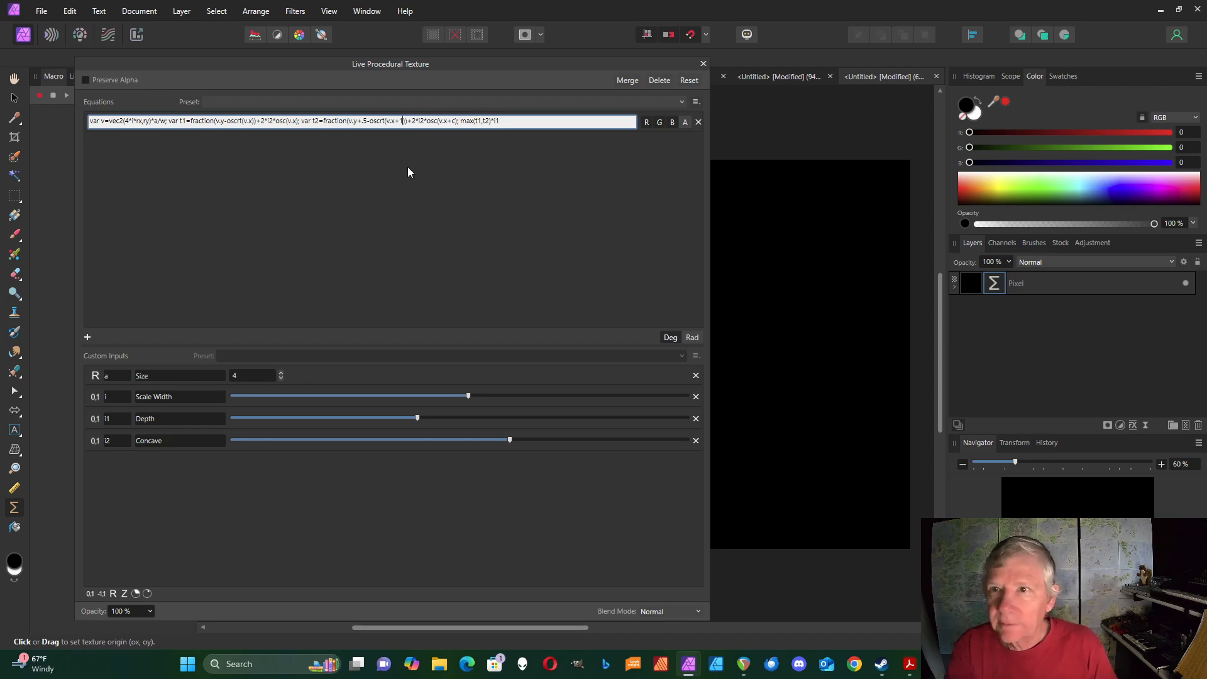
key("Return")
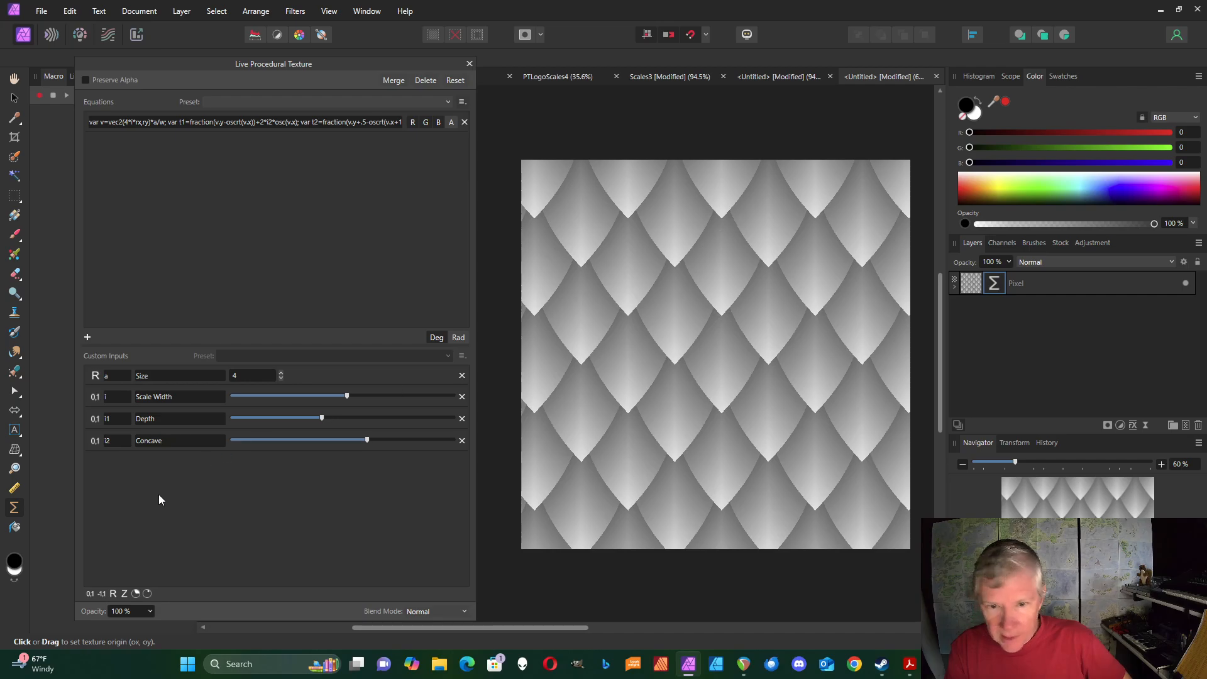
Add a -1 to 1 custom input named of with the description Offset
left_click(104, 594)
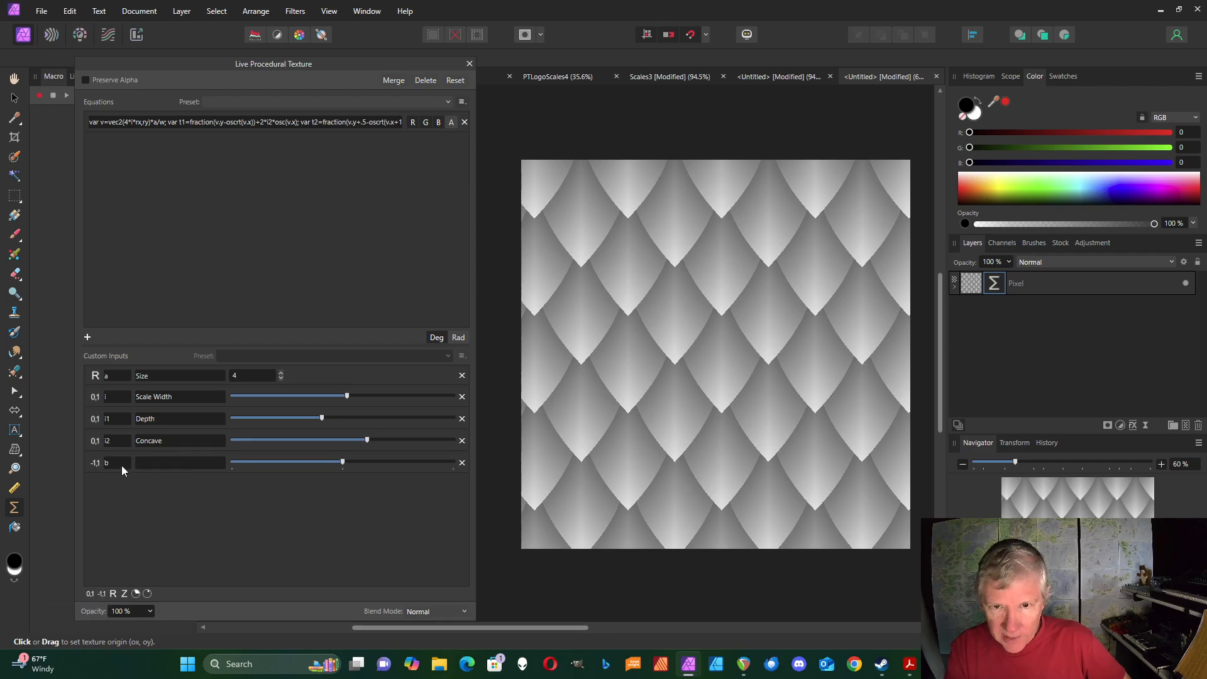
double_click(122, 463)
type("of")
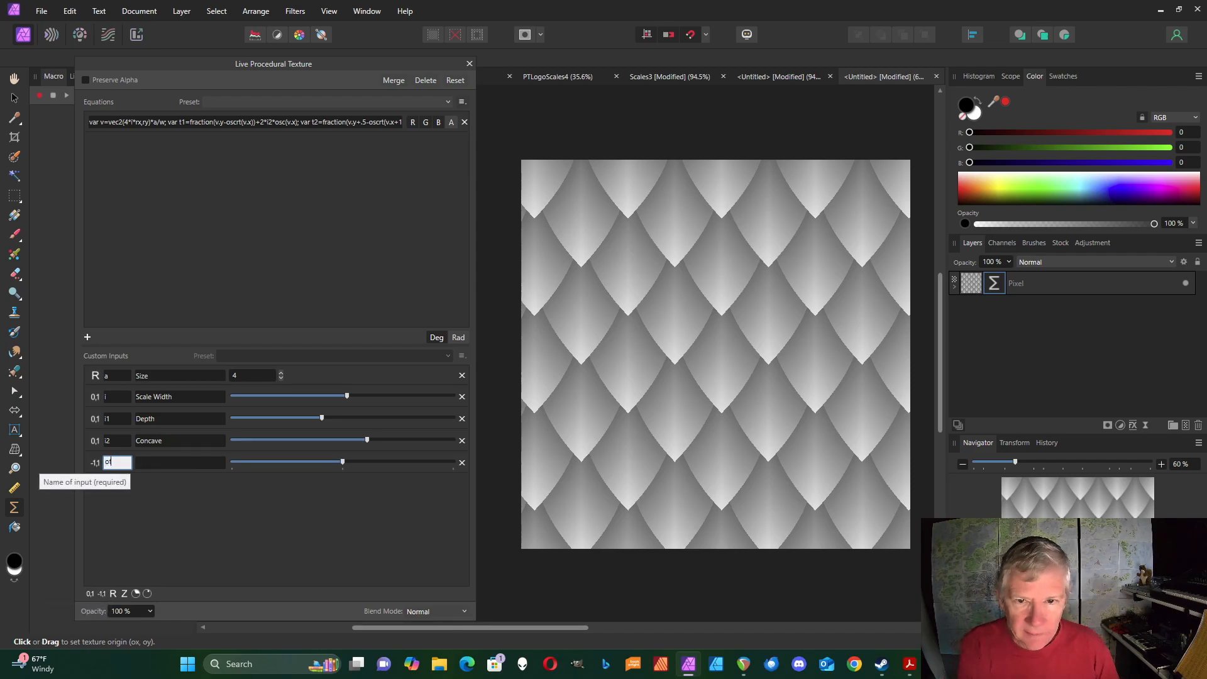
left_click(164, 461)
type("Offset")
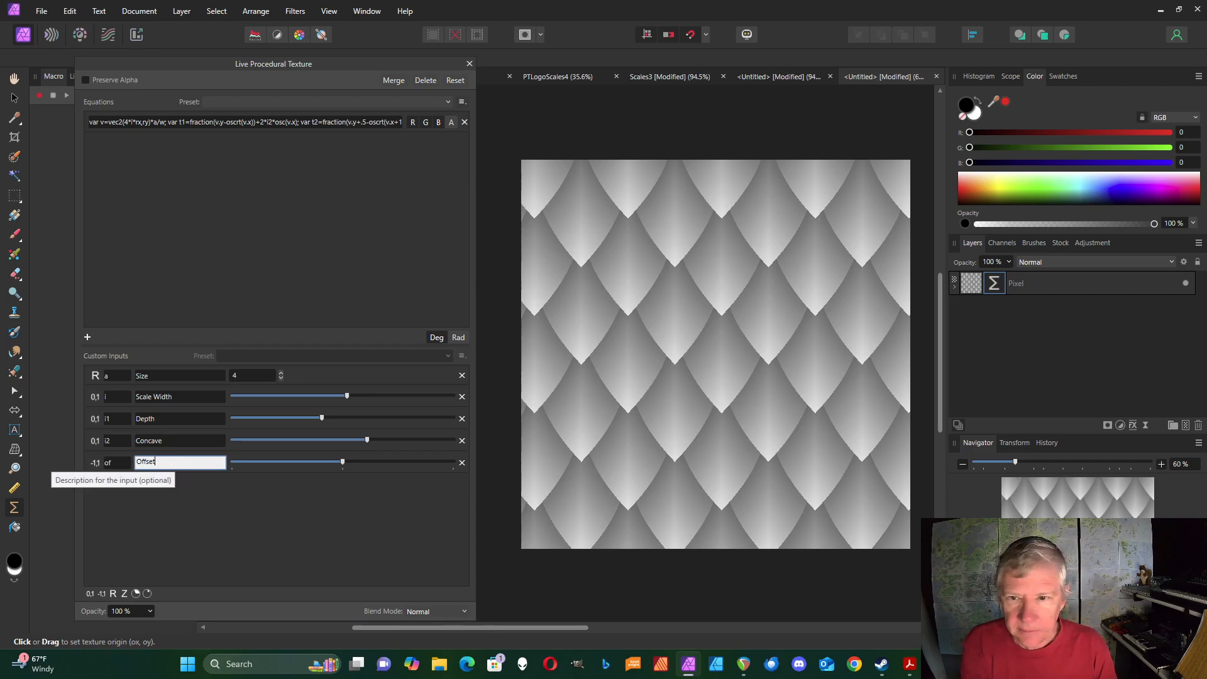
Add the of input at the end of the equation, after max(t1,t2)*i1
left_click_drag(476, 248, 699, 247)
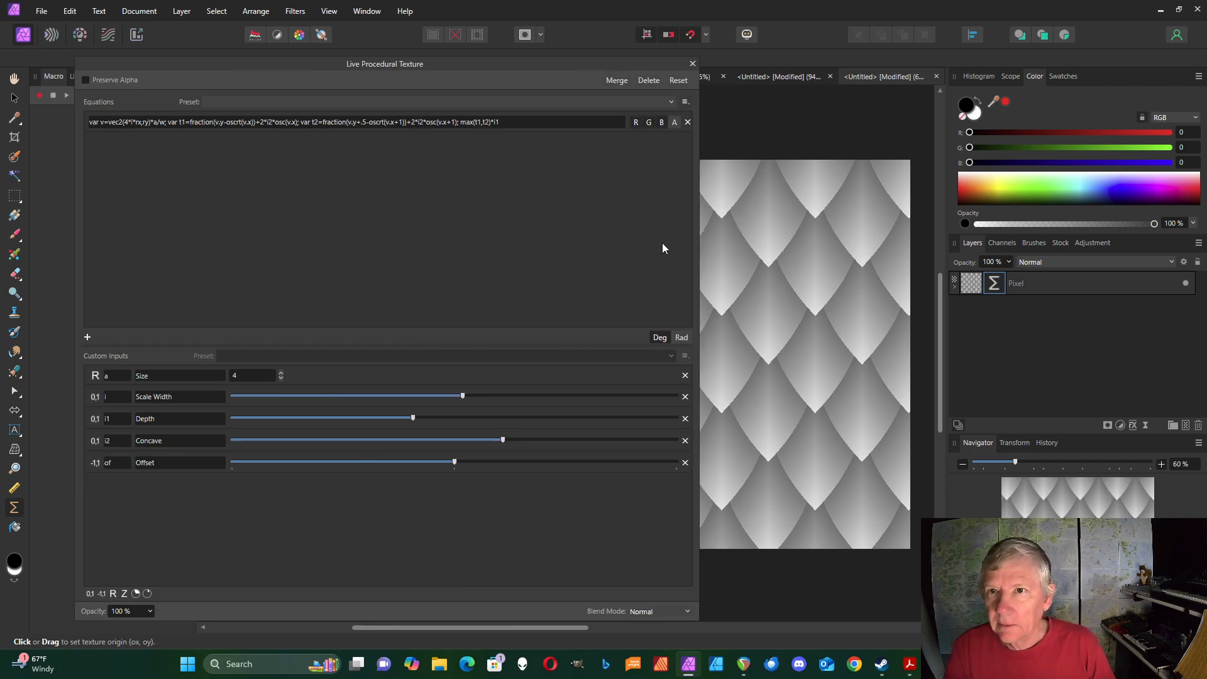
left_click(505, 125)
left_click(505, 125)
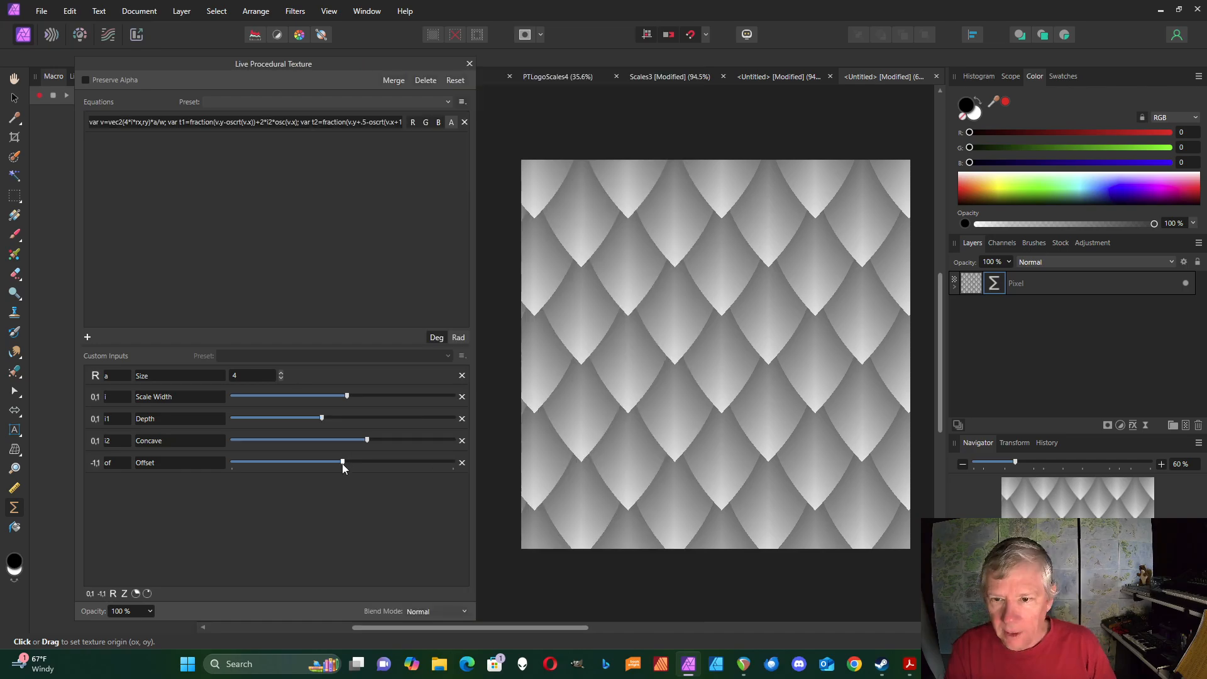
Set Depth to about 0.7 and Offset to about -0.75 to increase the contrast of the scales
left_click_drag(342, 462, 304, 463)
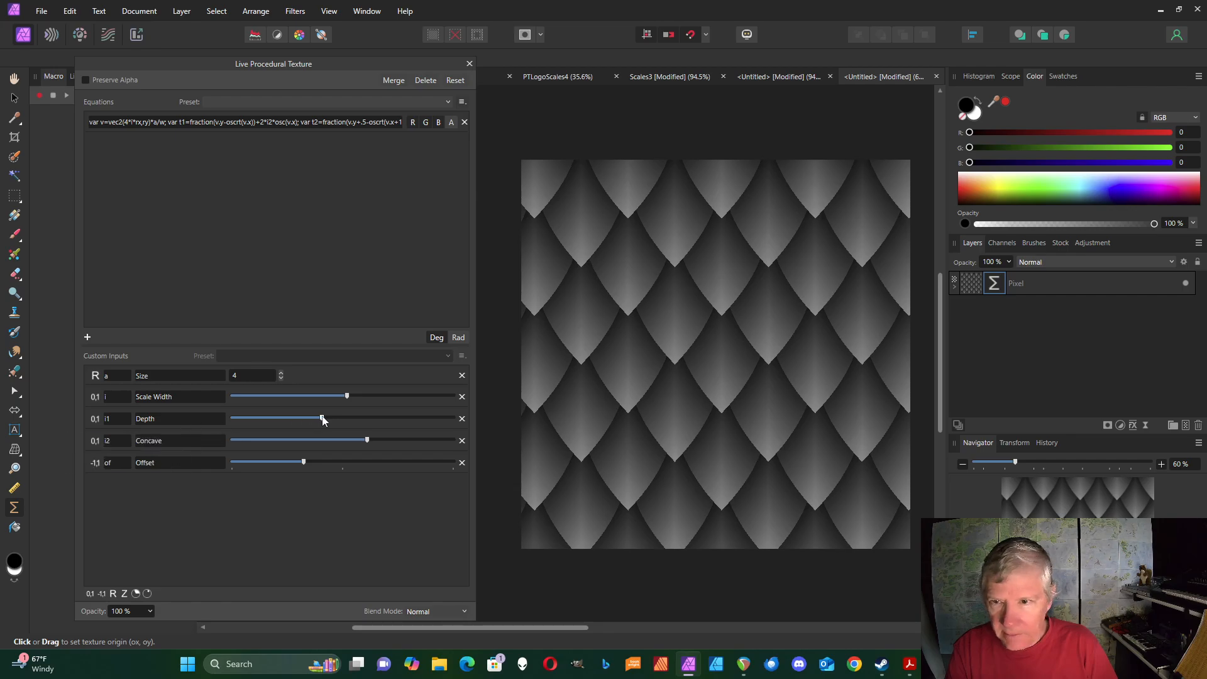
left_click_drag(322, 419, 396, 419)
left_click_drag(301, 463, 258, 466)
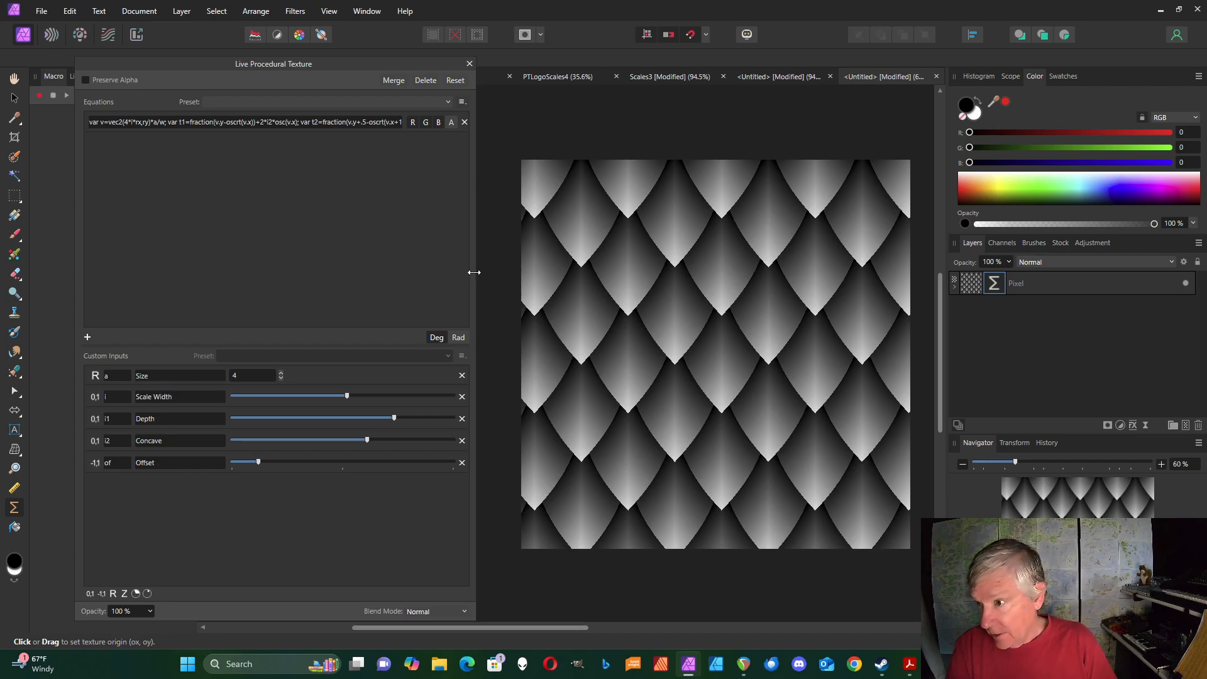
Add a Gradient Map adjustment over the scales, trying the Green Scales and Butterfly Scales presets before choosing (Default)
left_click(954, 284)
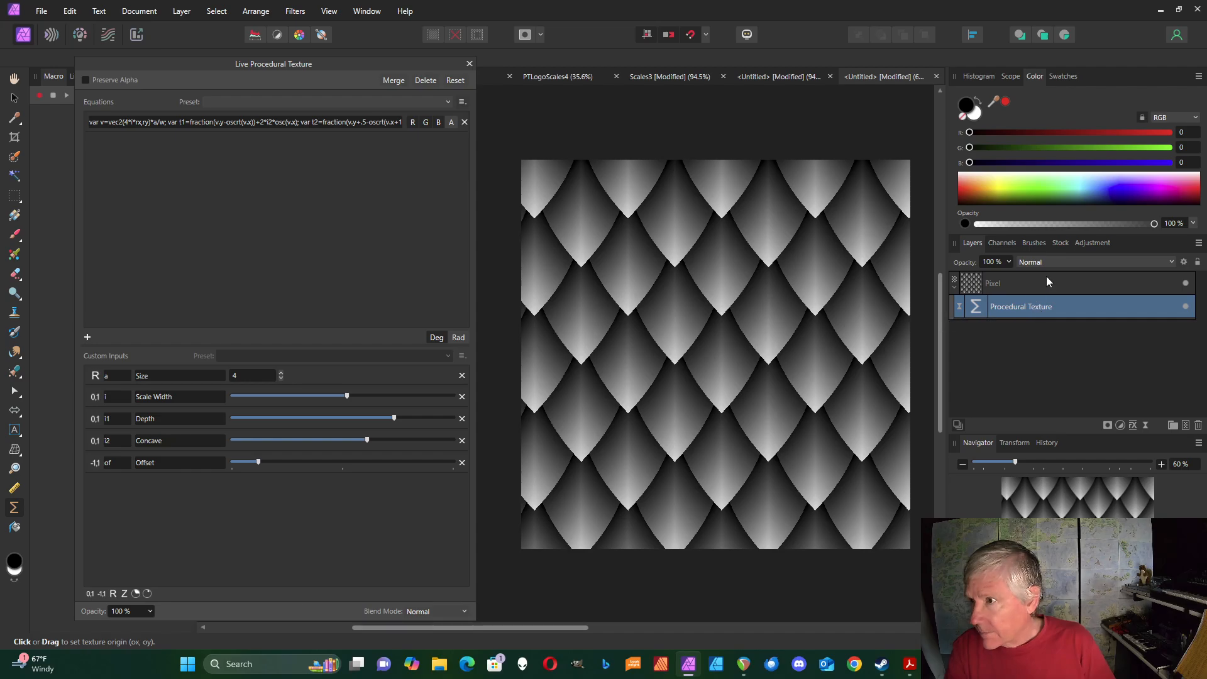
left_click(1092, 242)
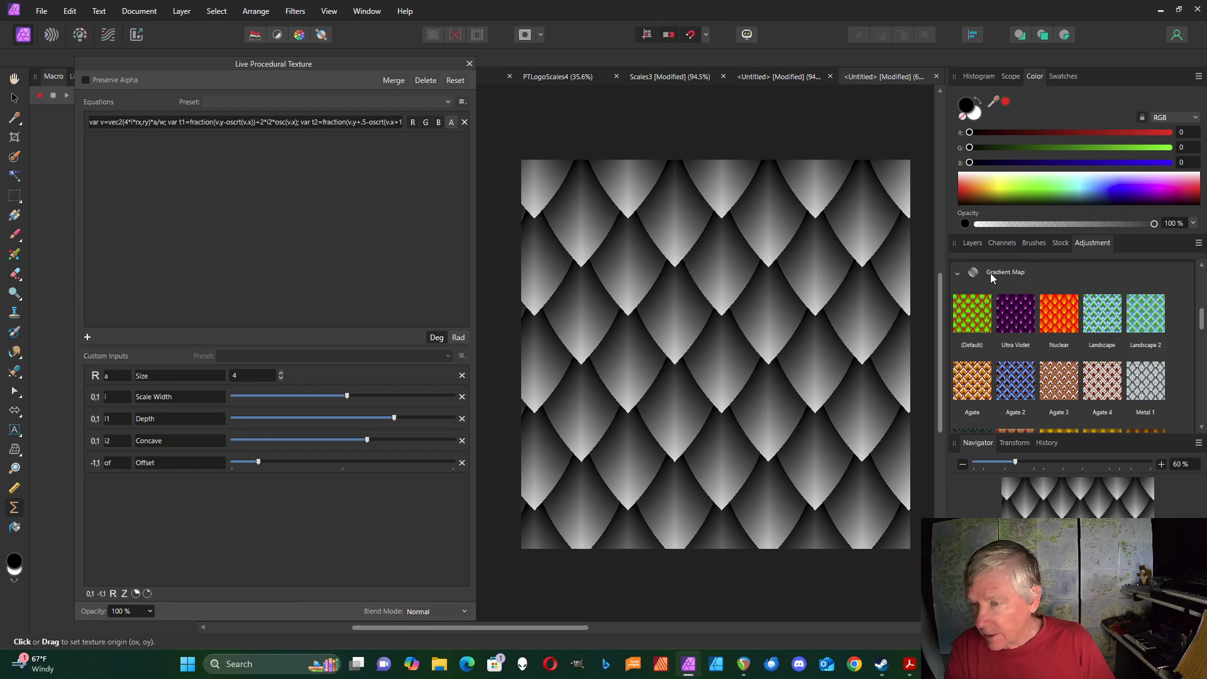
scroll(1006, 321, "down", 10)
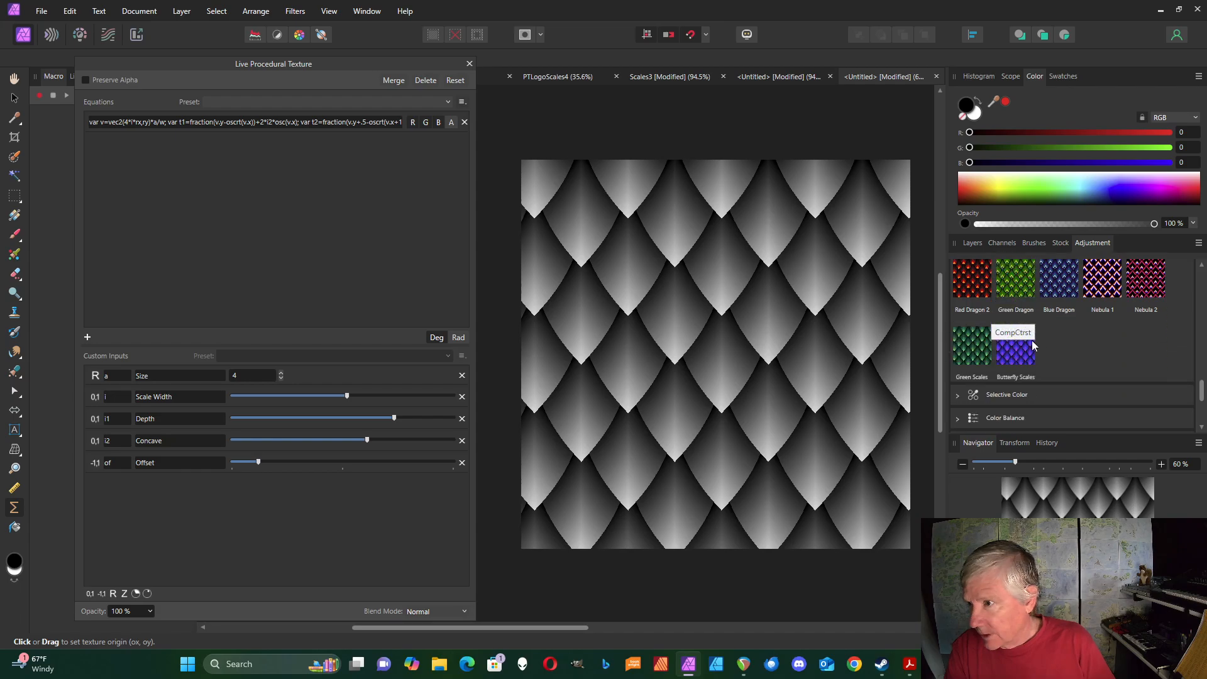
left_click(971, 350)
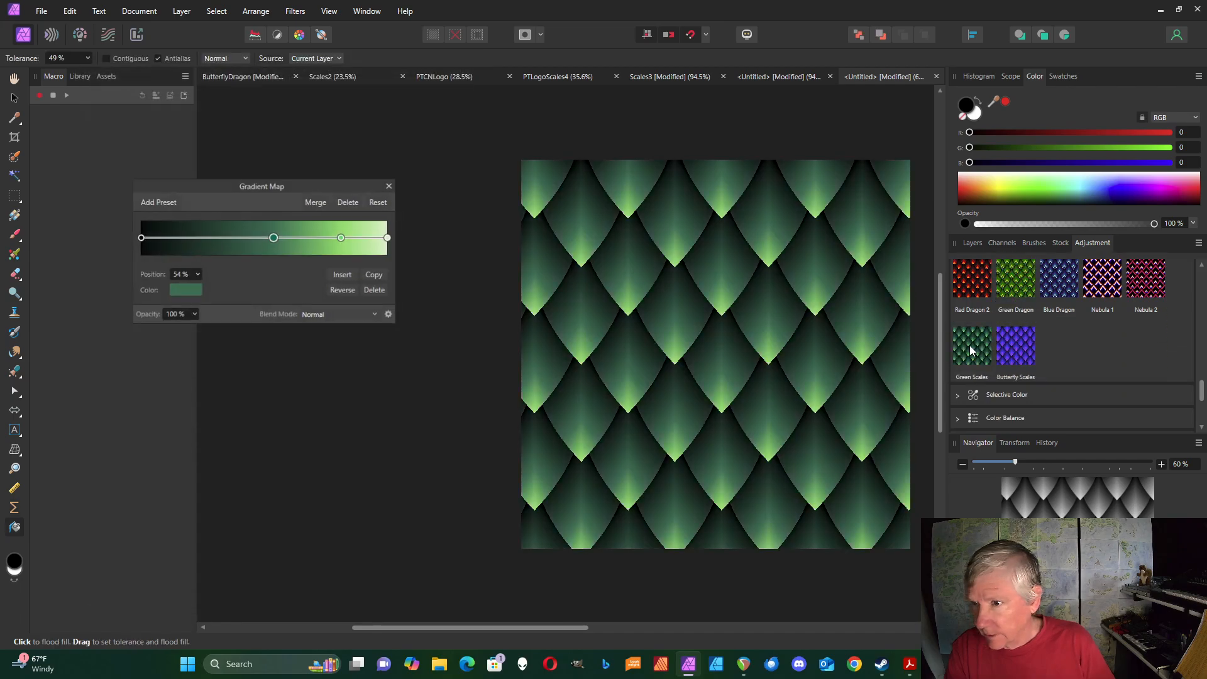
left_click(1012, 353)
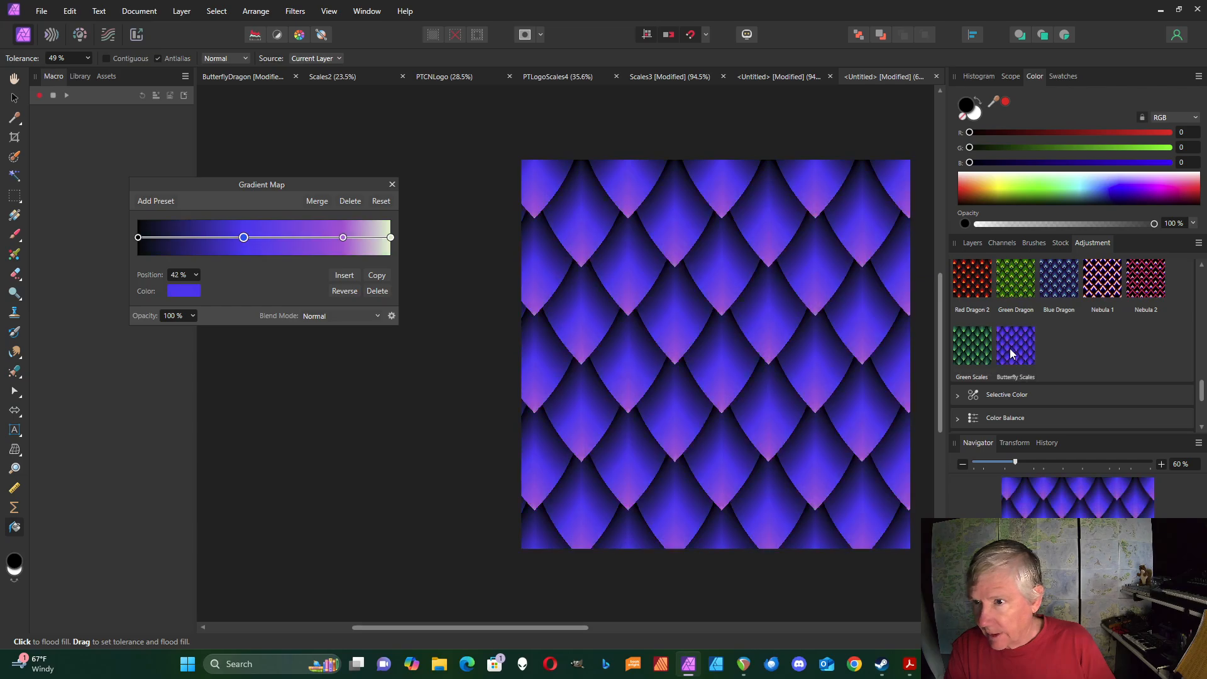
left_click(972, 349)
scroll(1016, 342, "up", 3)
scroll(1019, 339, "up", 5)
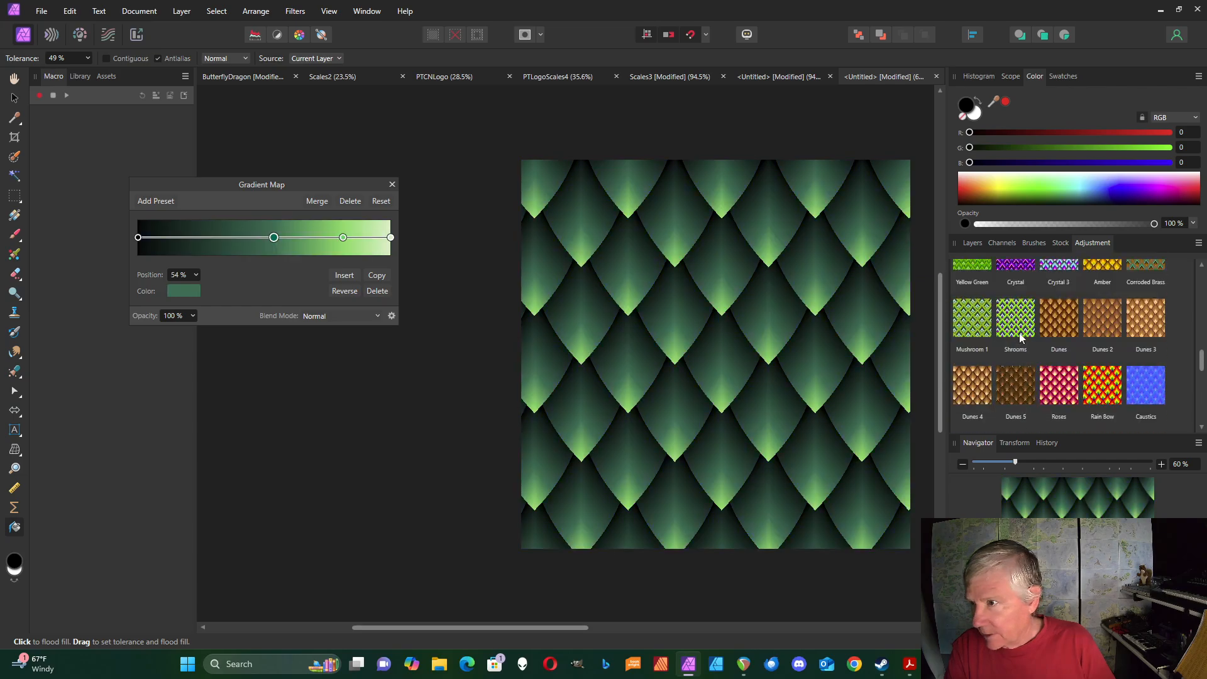
scroll(1020, 337, "up", 2)
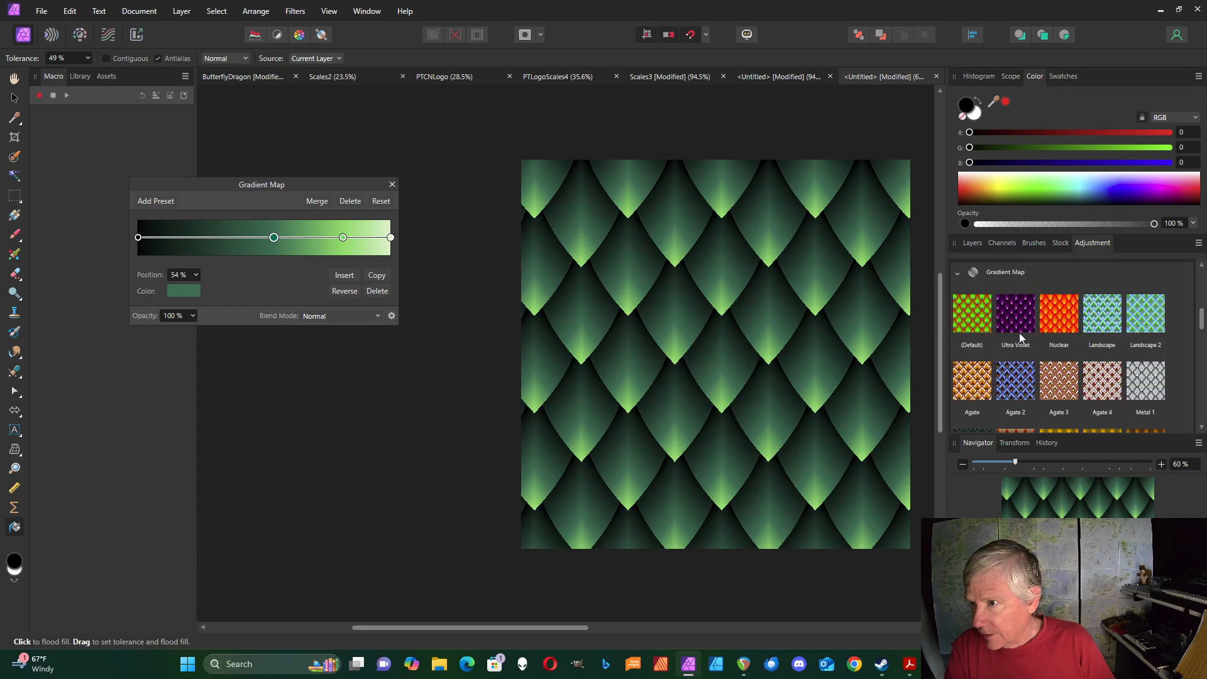
left_click(969, 318)
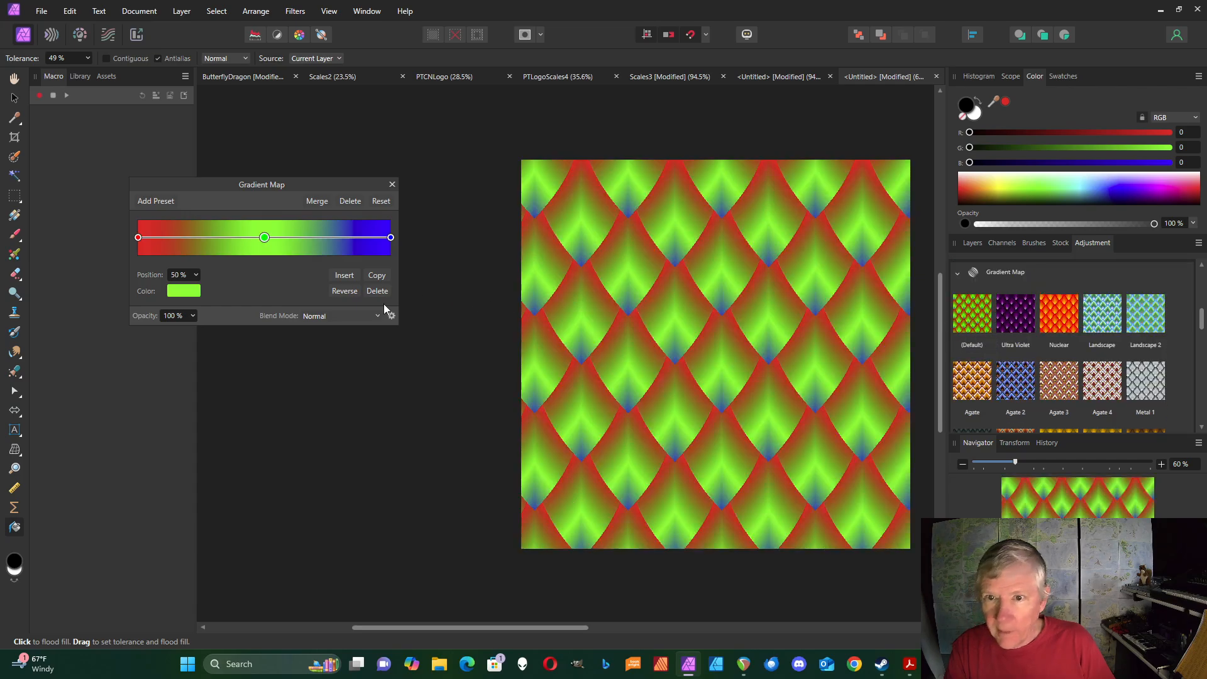
Make the gradient map's first colour stop black by setting its lightness to 0
left_click_drag(293, 187, 461, 264)
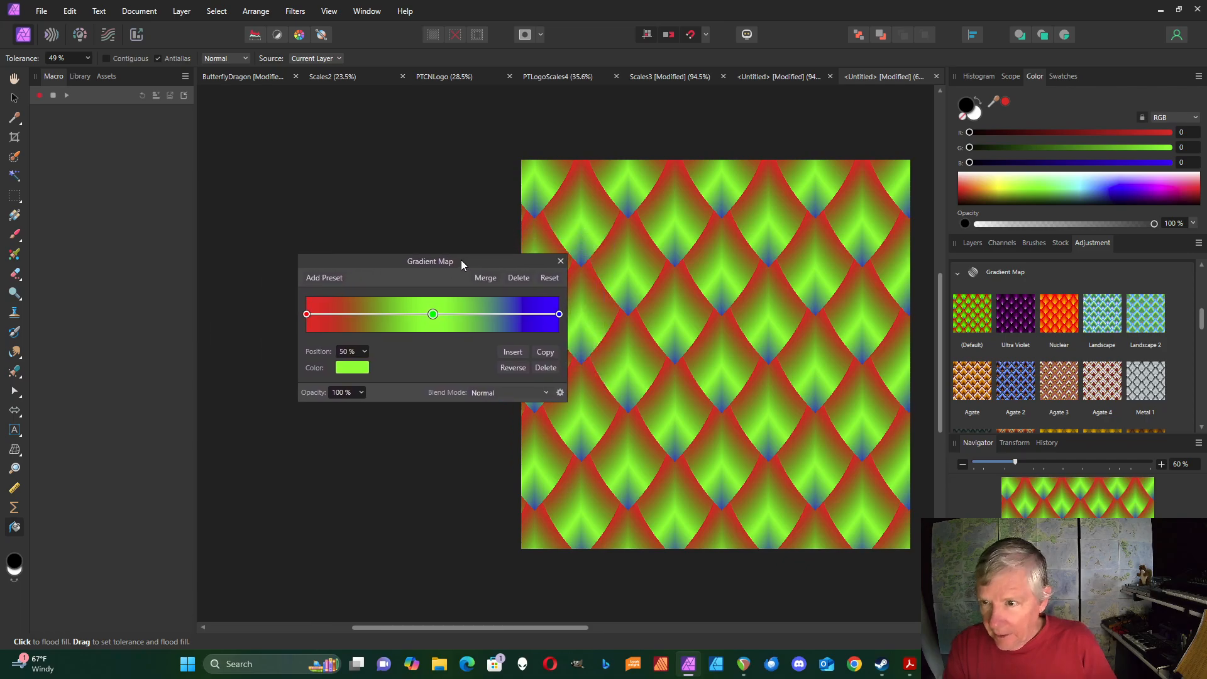
left_click(307, 315)
left_click(350, 372)
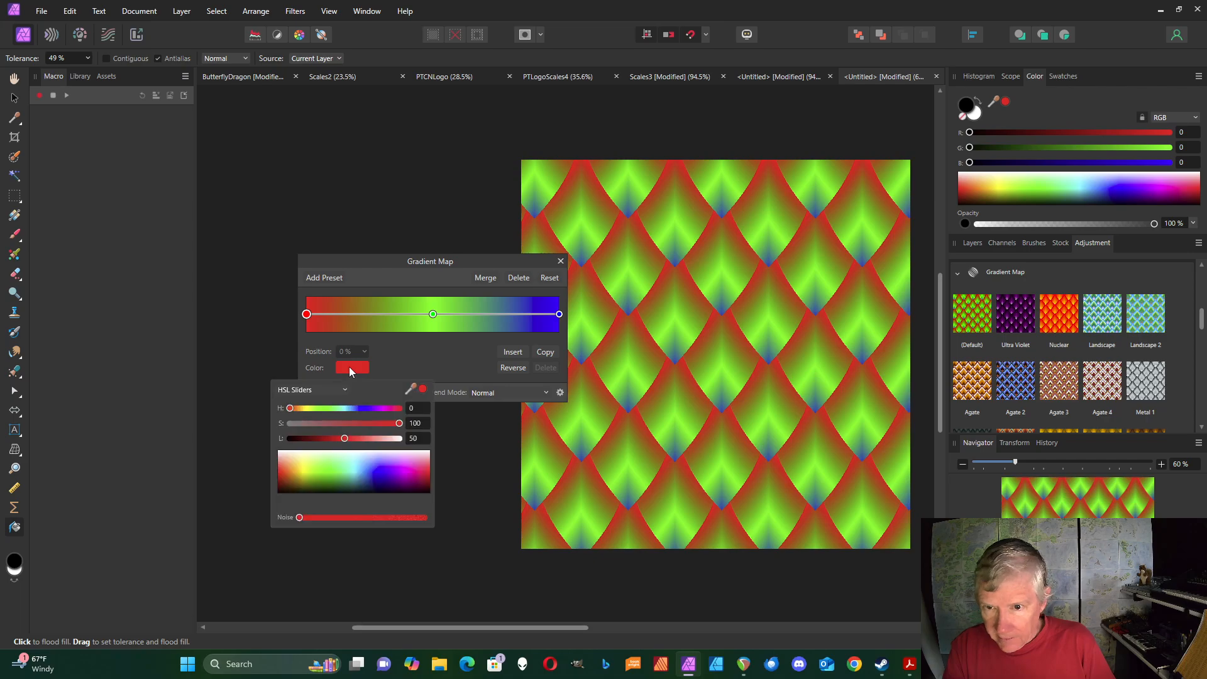
left_click_drag(345, 438, 266, 445)
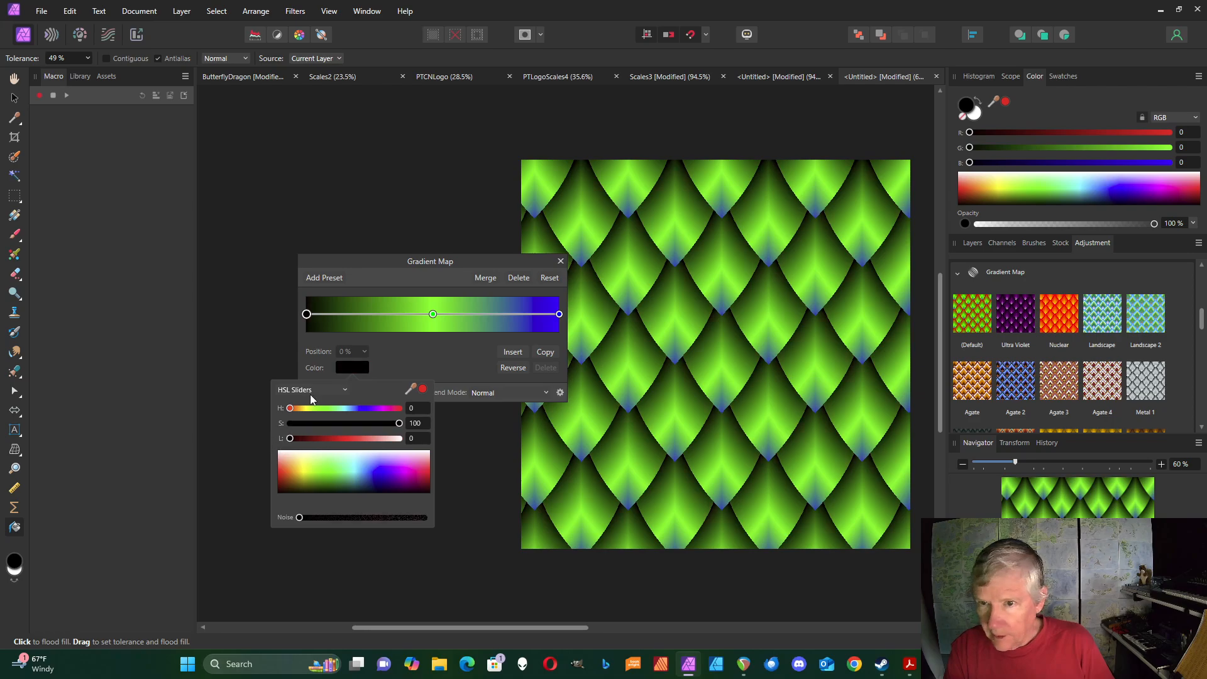
Make the gradient map's last colour stop white by setting its lightness to 100
left_click(558, 314)
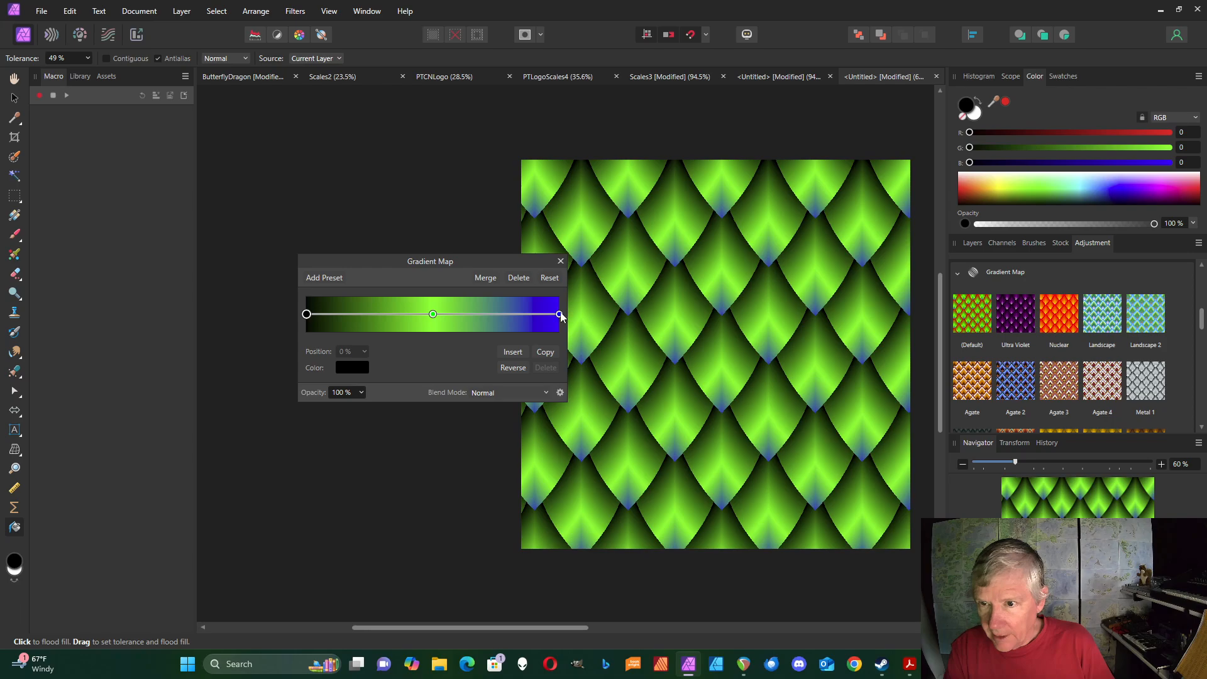
left_click(560, 315)
left_click(367, 372)
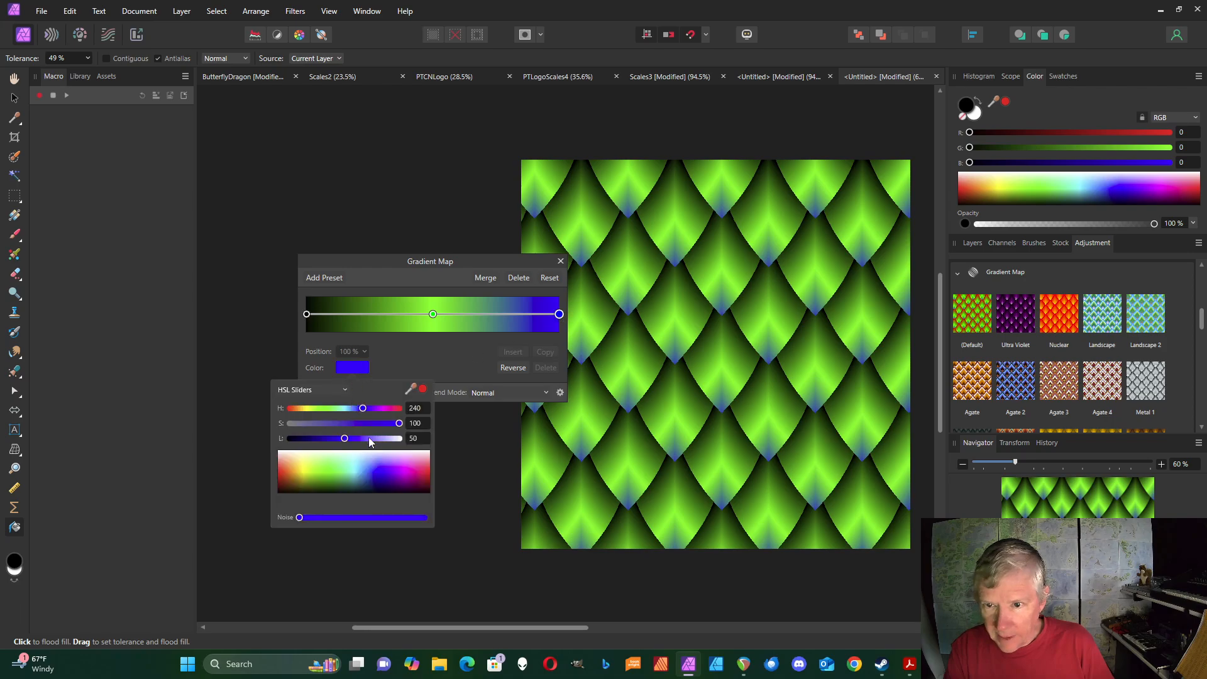
left_click_drag(344, 439, 515, 439)
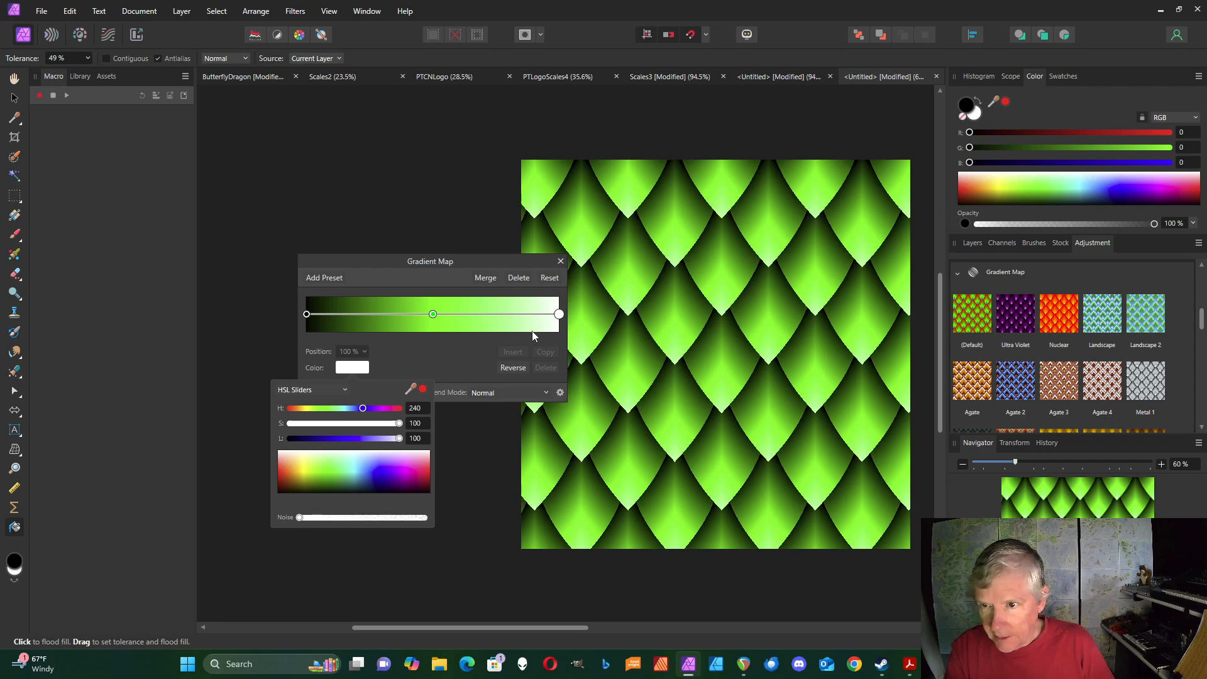
Darken the green middle stop of the gradient map to a lightness of 33
left_click(433, 315)
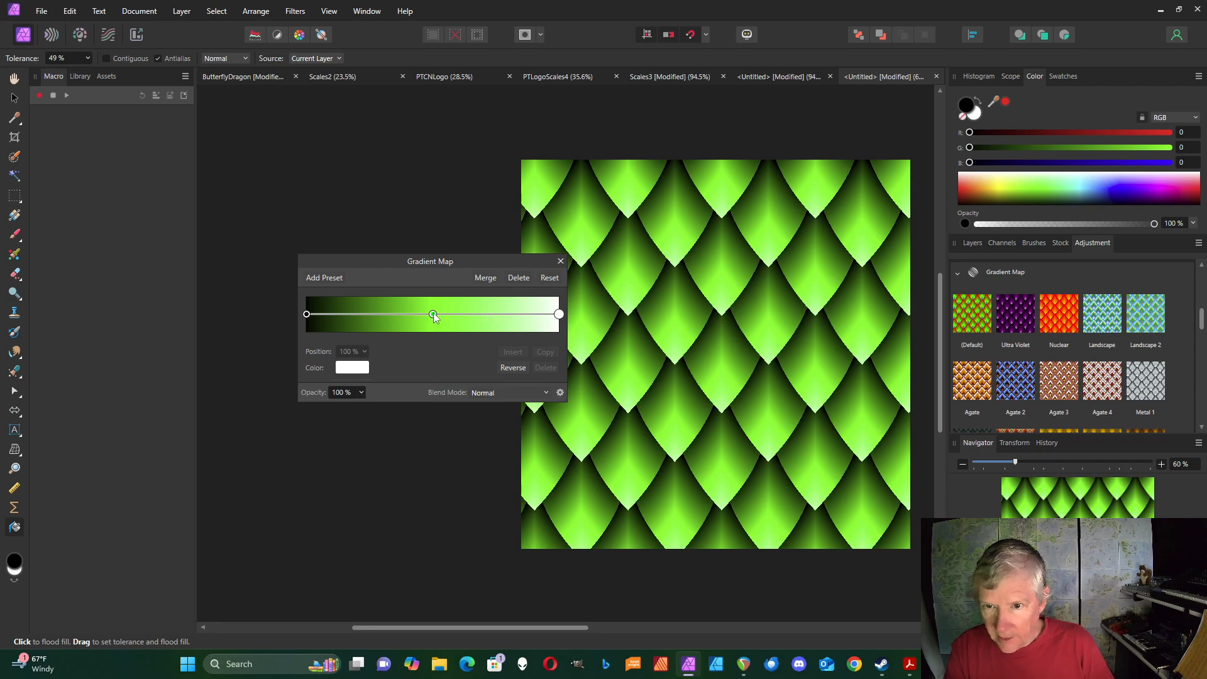
left_click(433, 315)
left_click(353, 369)
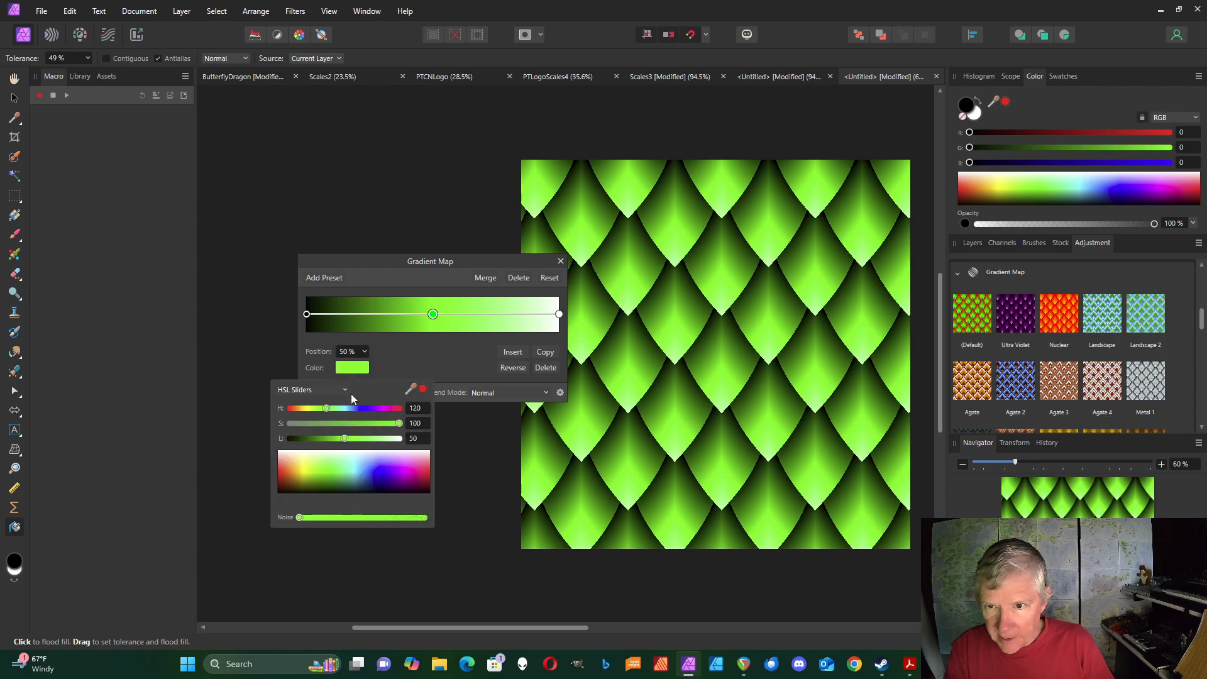
left_click_drag(345, 438, 326, 438)
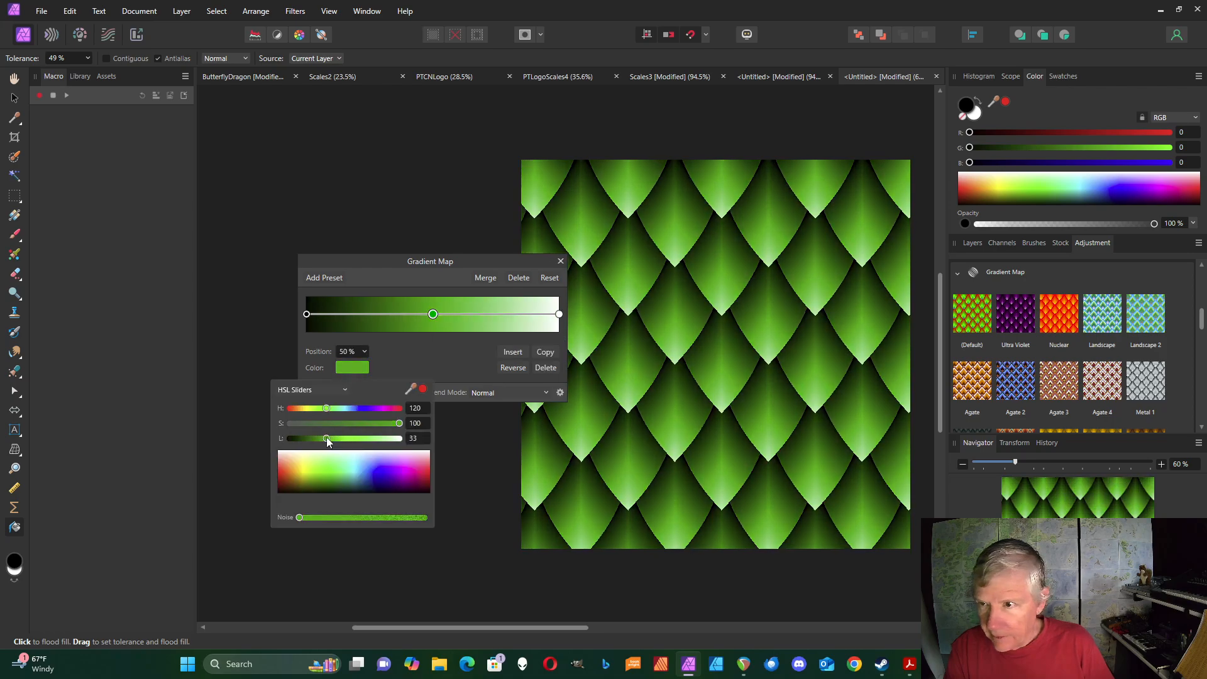
Tint the gradient map's last stop pale aqua with hue 166, saturation 93 and lightness 87
left_click(559, 315)
left_click(559, 314)
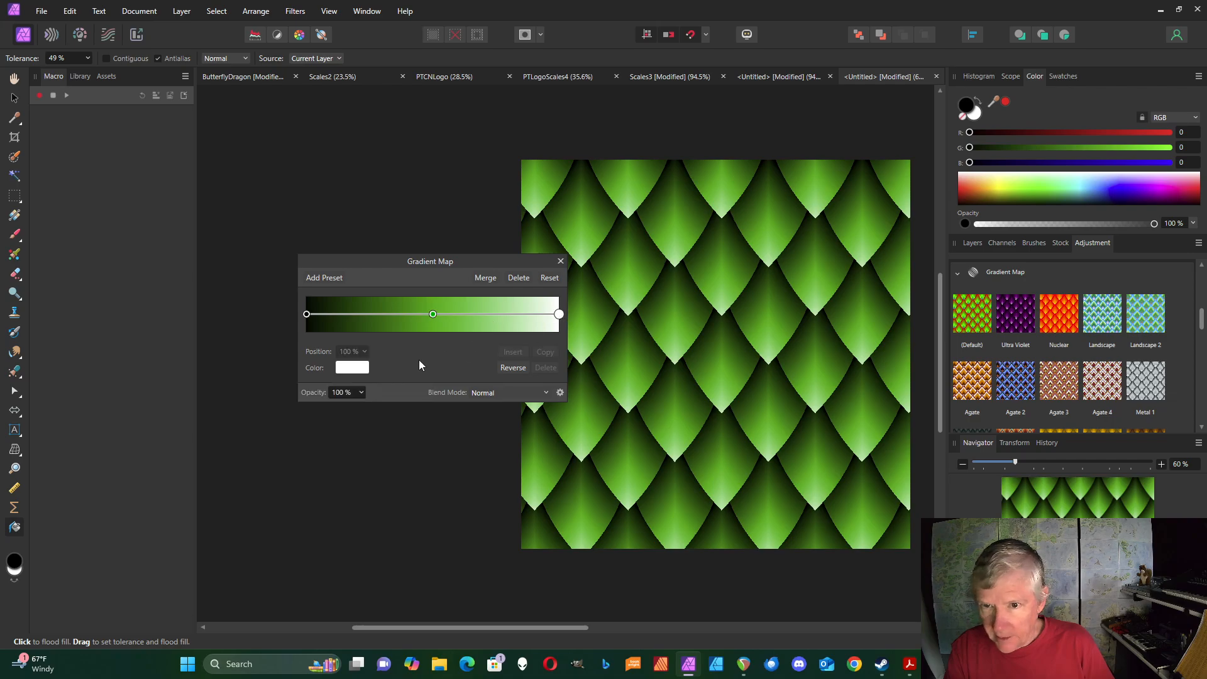
left_click(358, 370)
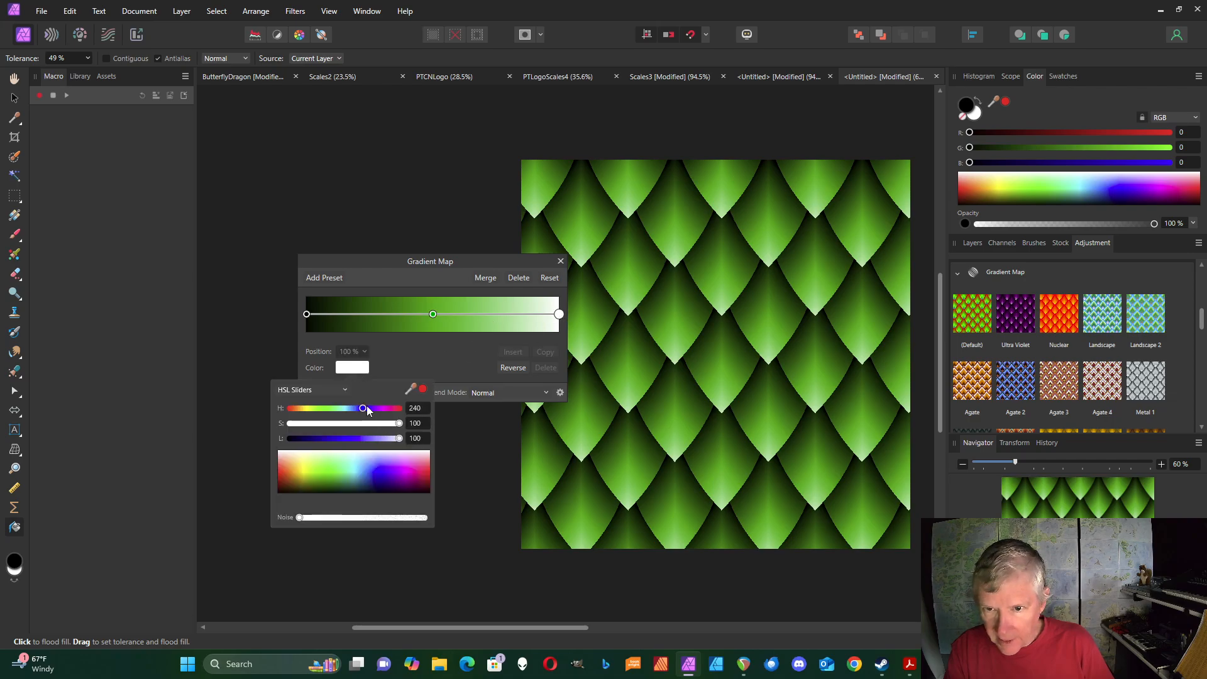
left_click_drag(364, 409, 343, 410)
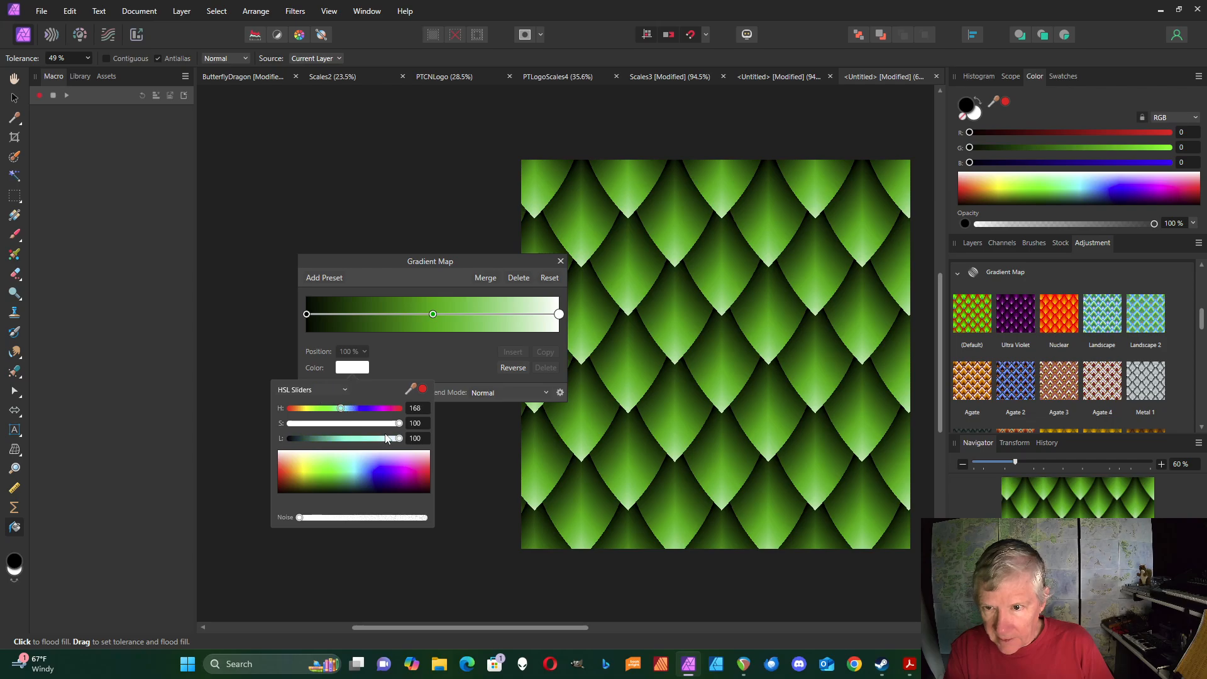
mouse_move(399, 425)
left_mouse_down()
mouse_move(385, 425)
mouse_move(385, 442)
left_mouse_up()
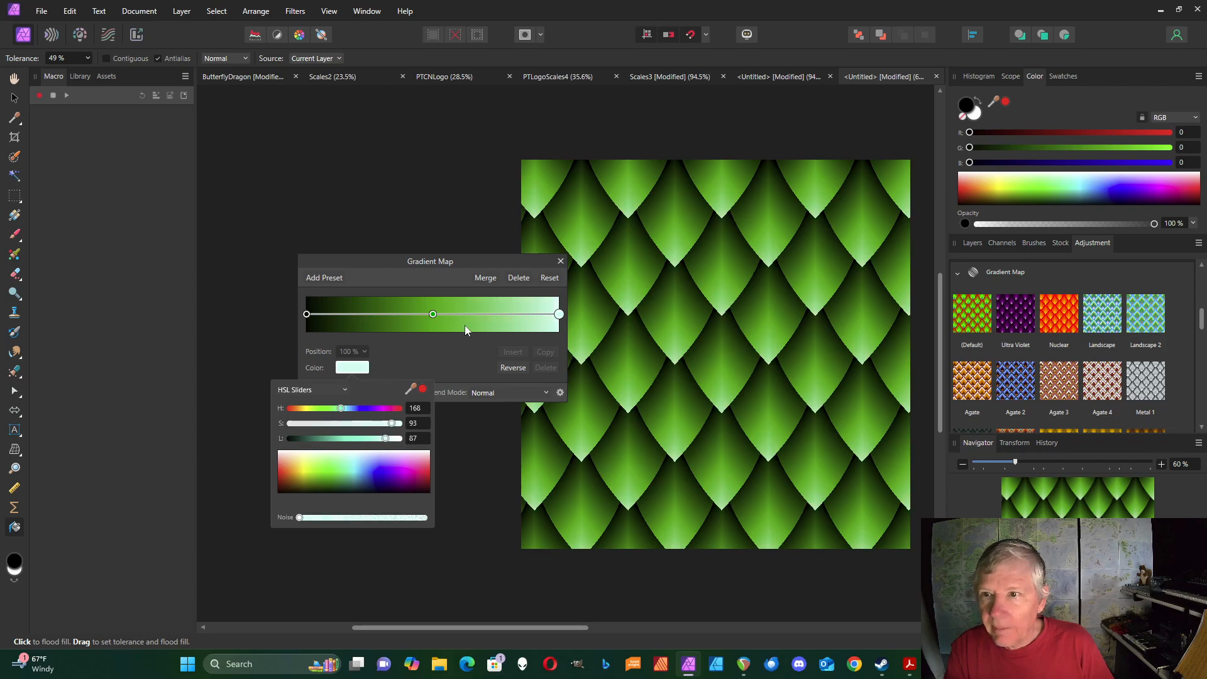
Recolour the gradient map's first stop to a very dark violet and close the adjustment settings
left_click(307, 314)
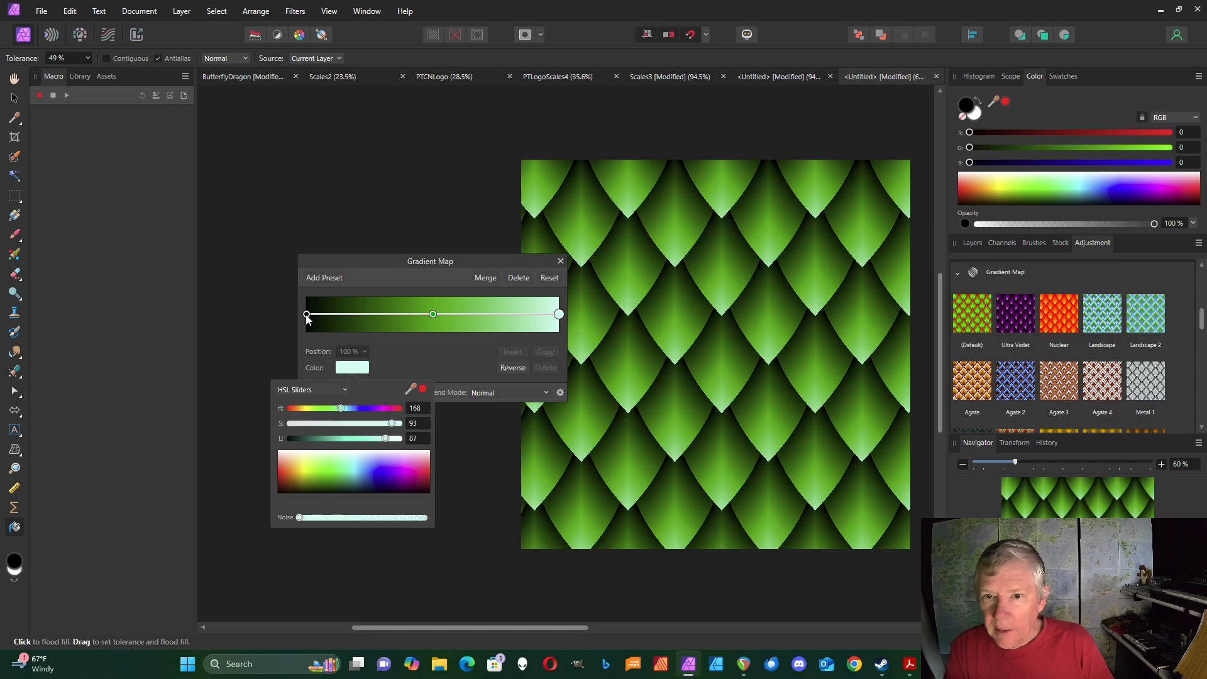
left_click(351, 368)
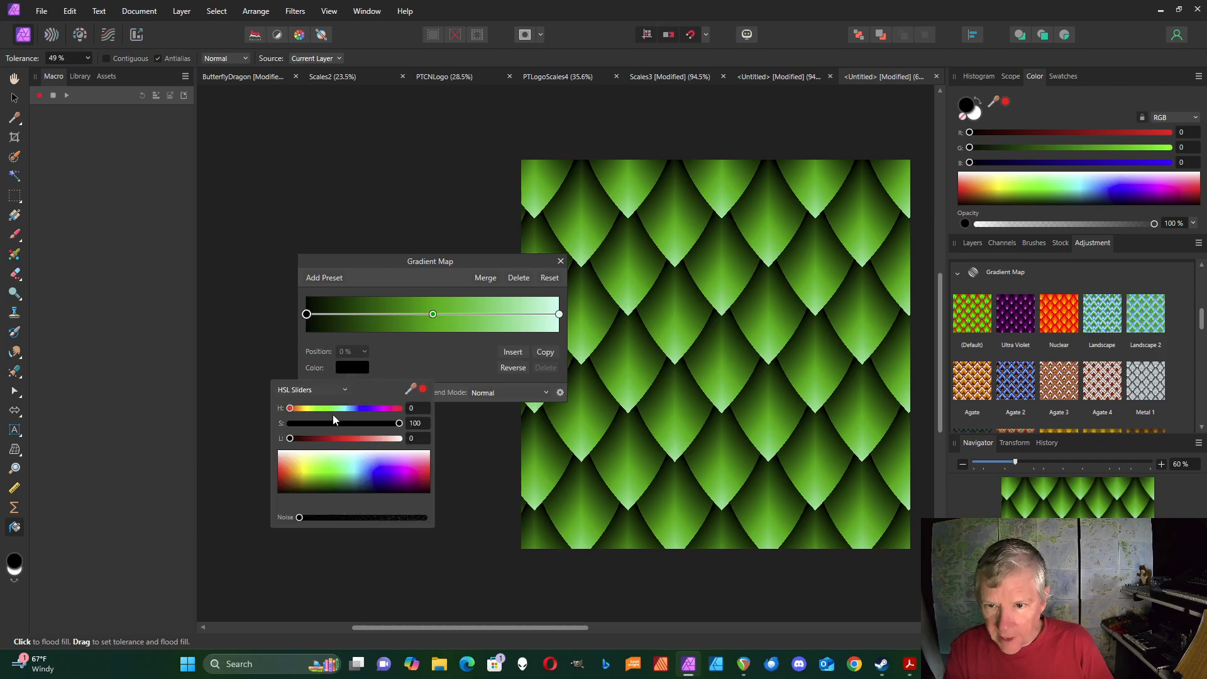
left_click_drag(290, 409, 295, 438)
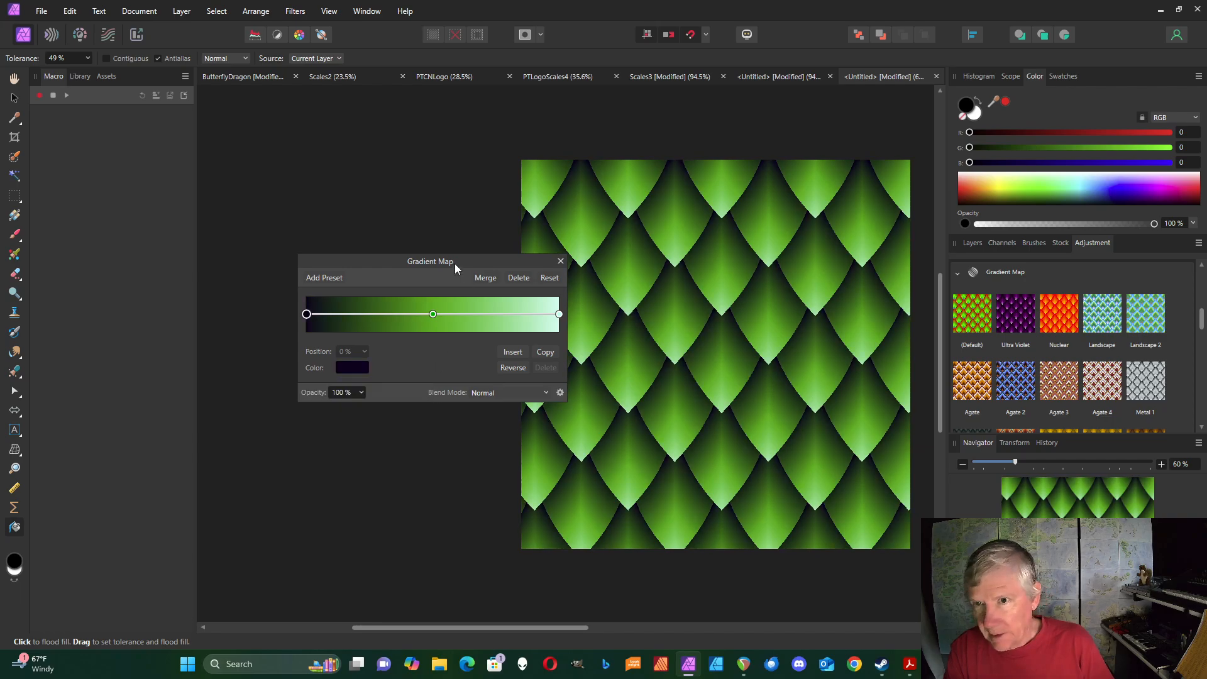
left_click_drag(455, 263, 329, 283)
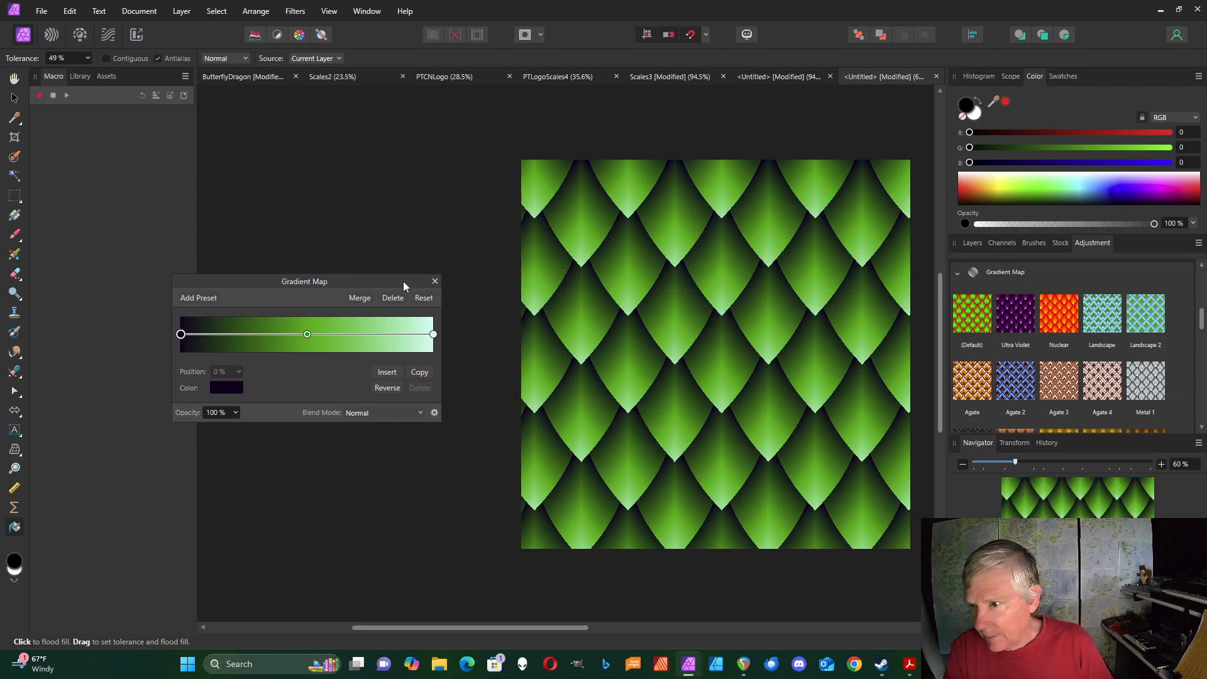
left_click(434, 282)
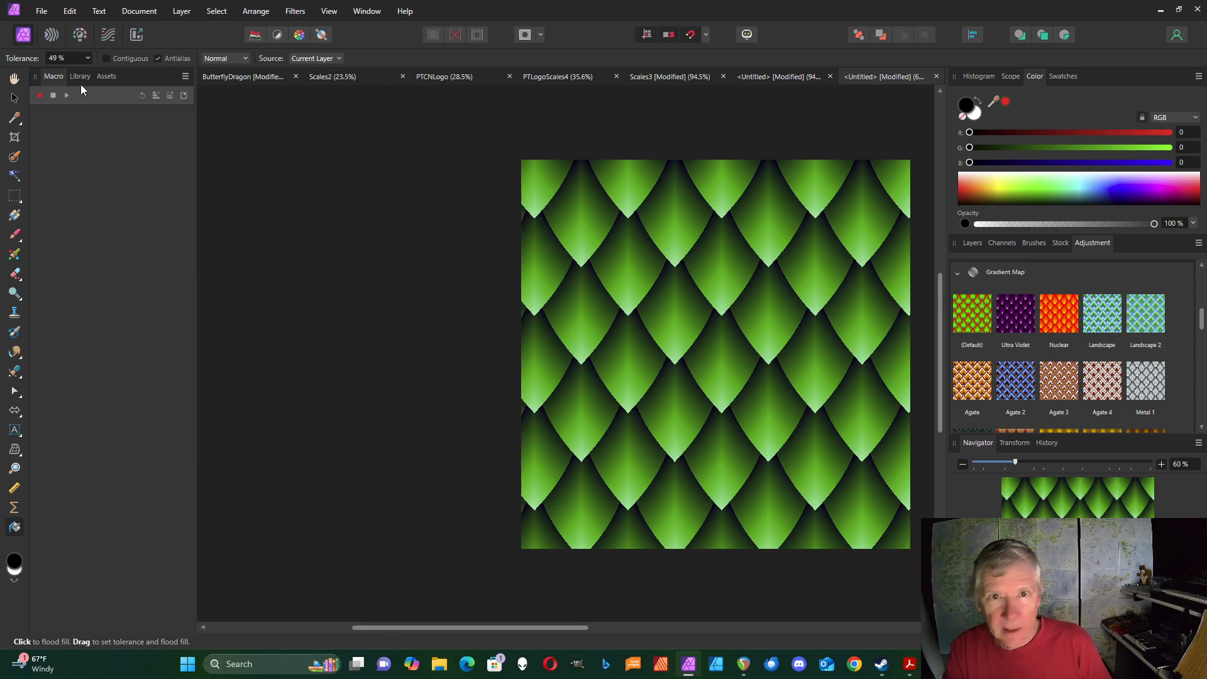
Reopen the Procedural Texture filter and store the final expression as a variable: var t4=max(t1,t2)*i1+of
left_click(15, 97)
left_click(973, 243)
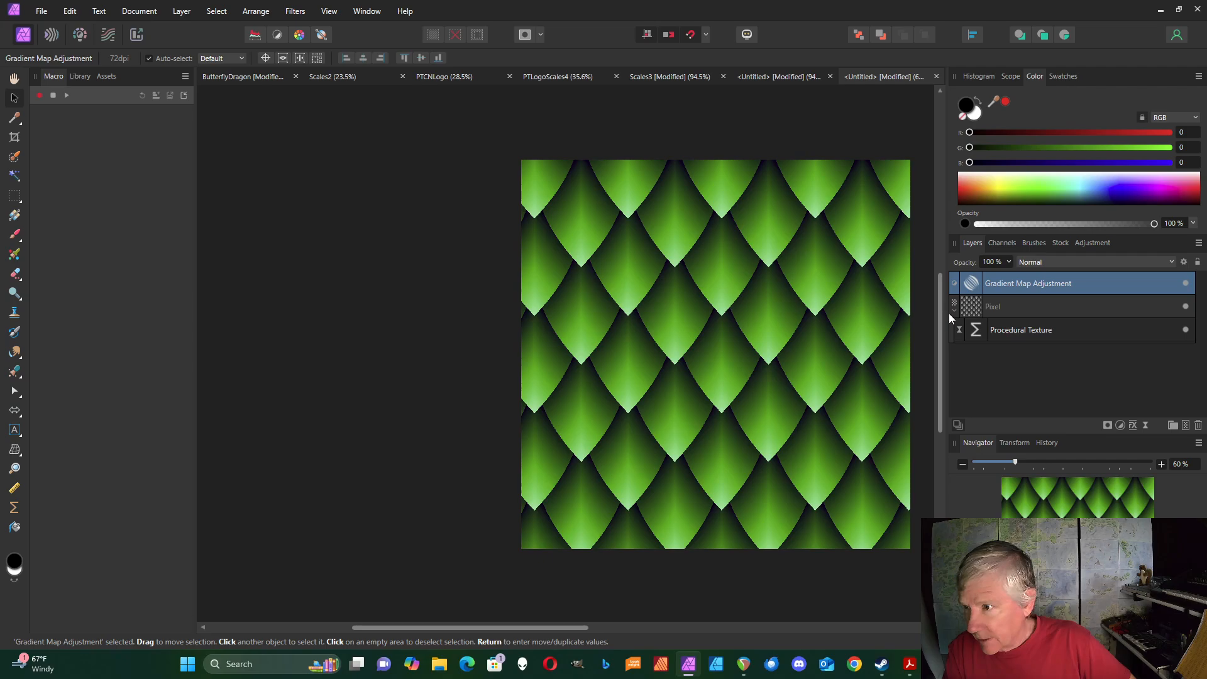
double_click(975, 332)
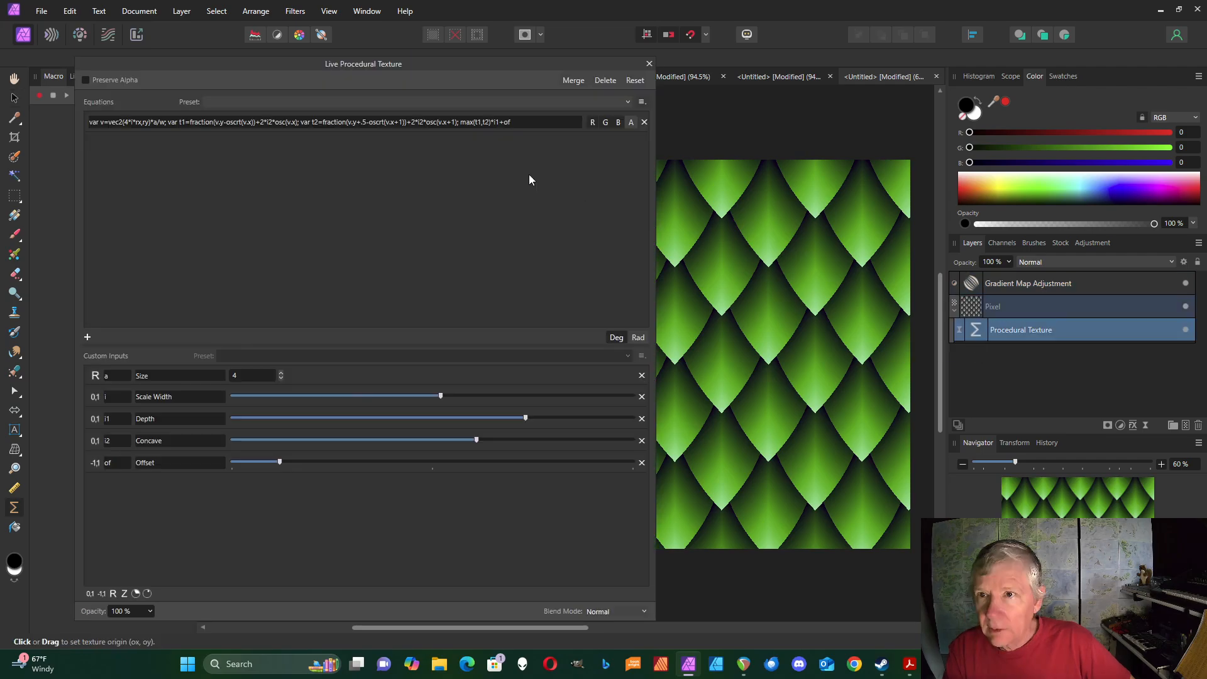
left_click(461, 125)
left_click(462, 124)
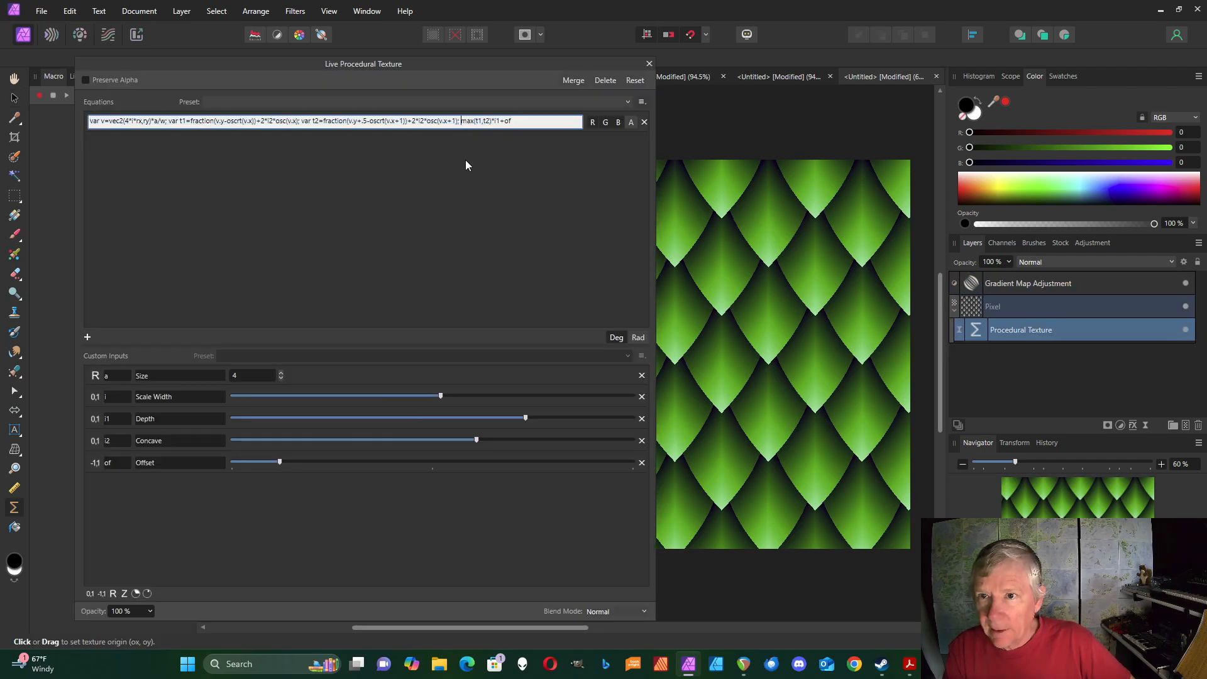
type("var ")
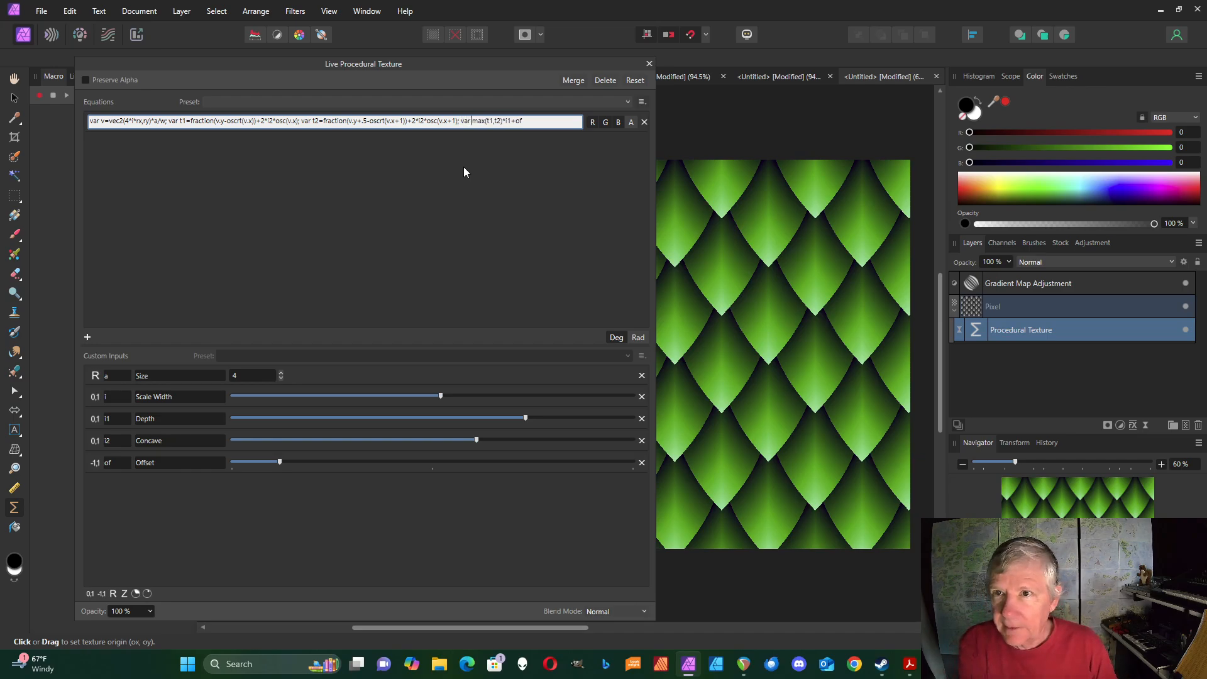
type("t")
type("4=")
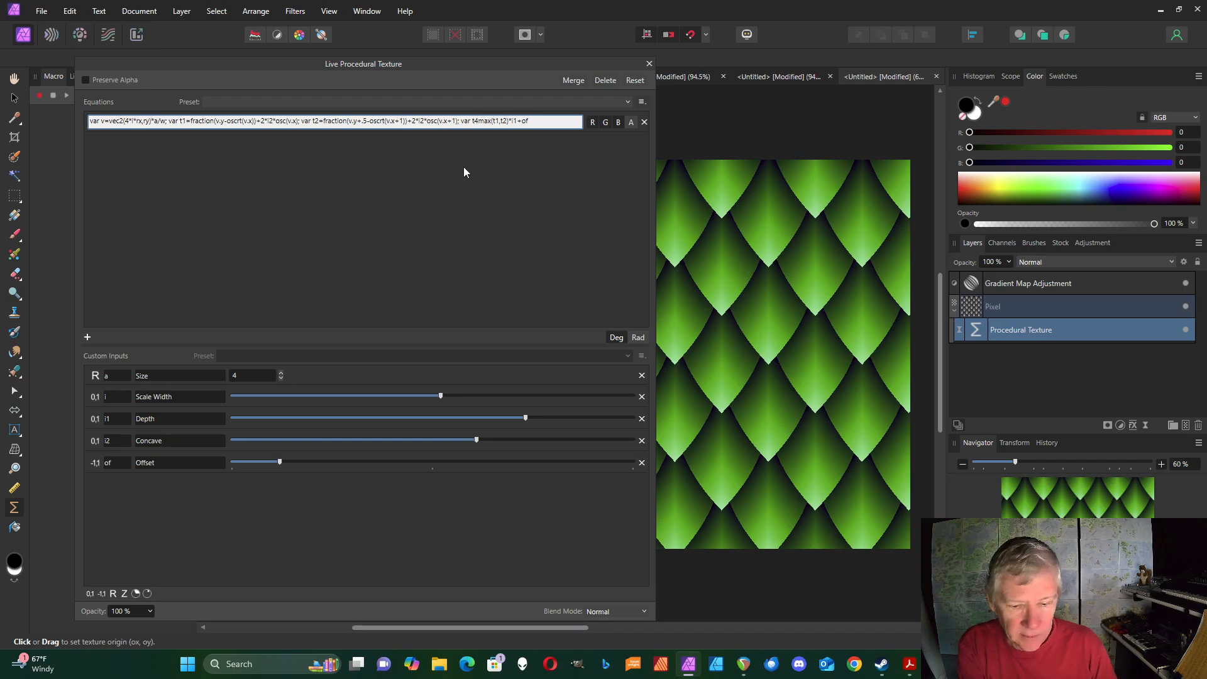
End the t4 definition with a semicolon and append osch(v.x) as the equation's new output
key("End")
type(";")
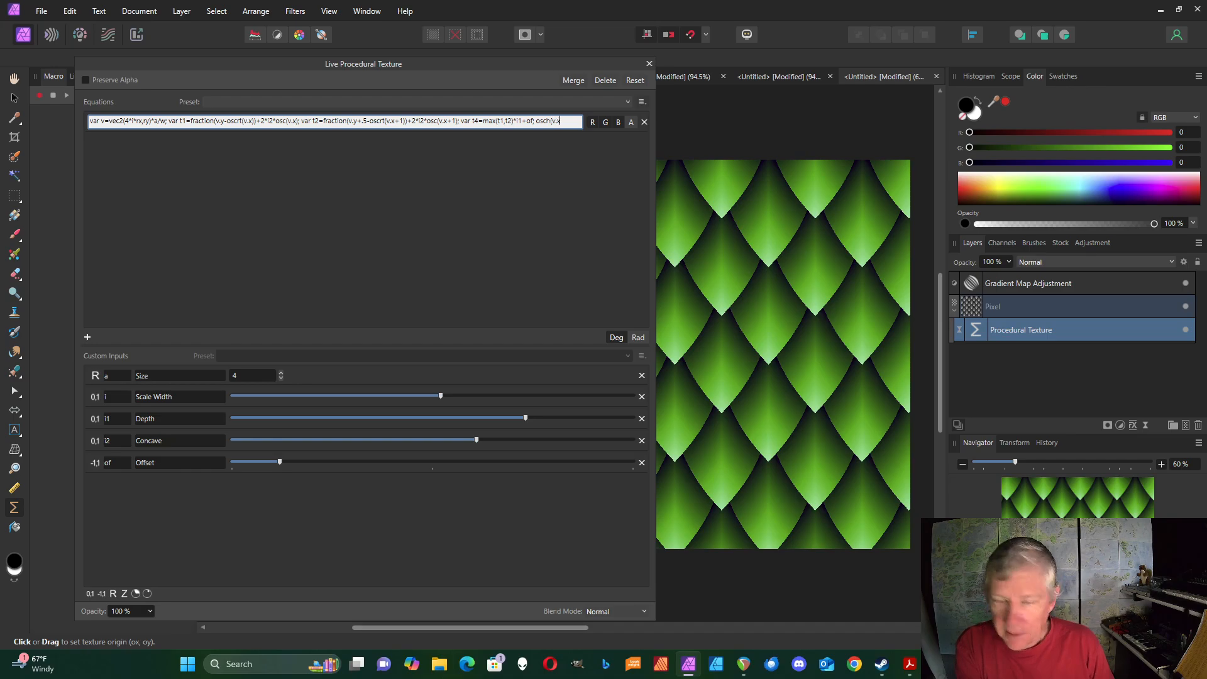
type(")")
key("Return")
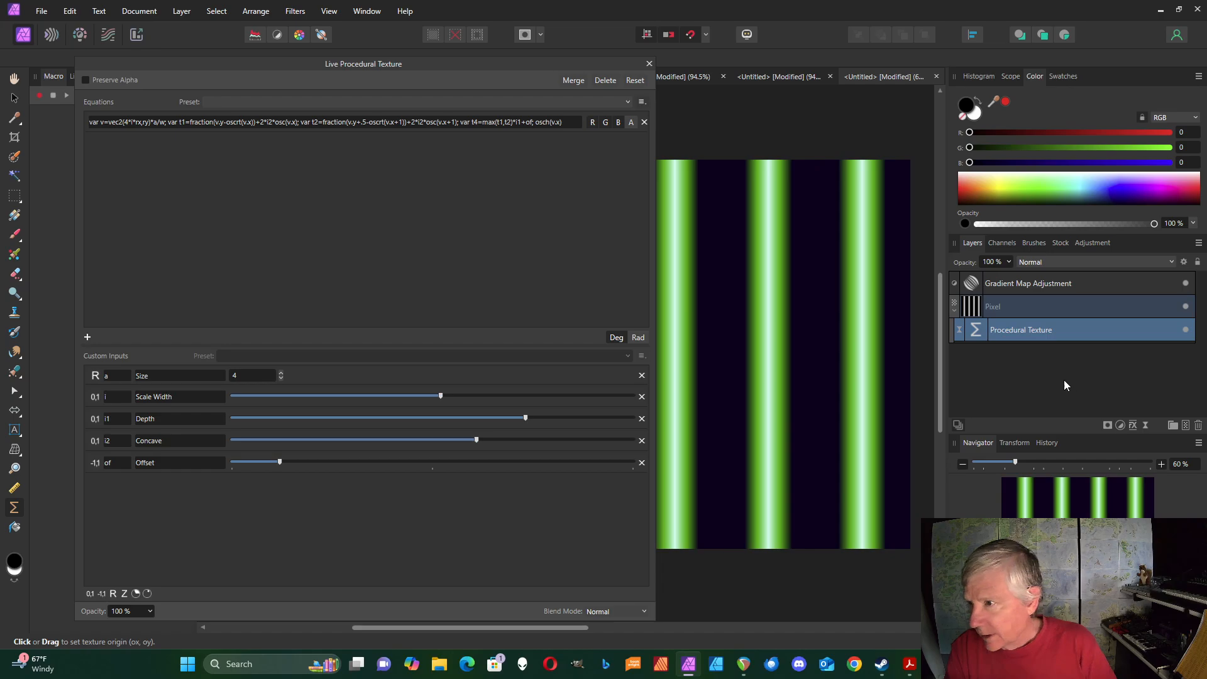
Nest the Gradient Map adjustment inside the Pixel layer above the Procedural Texture and hide it
left_click(955, 310)
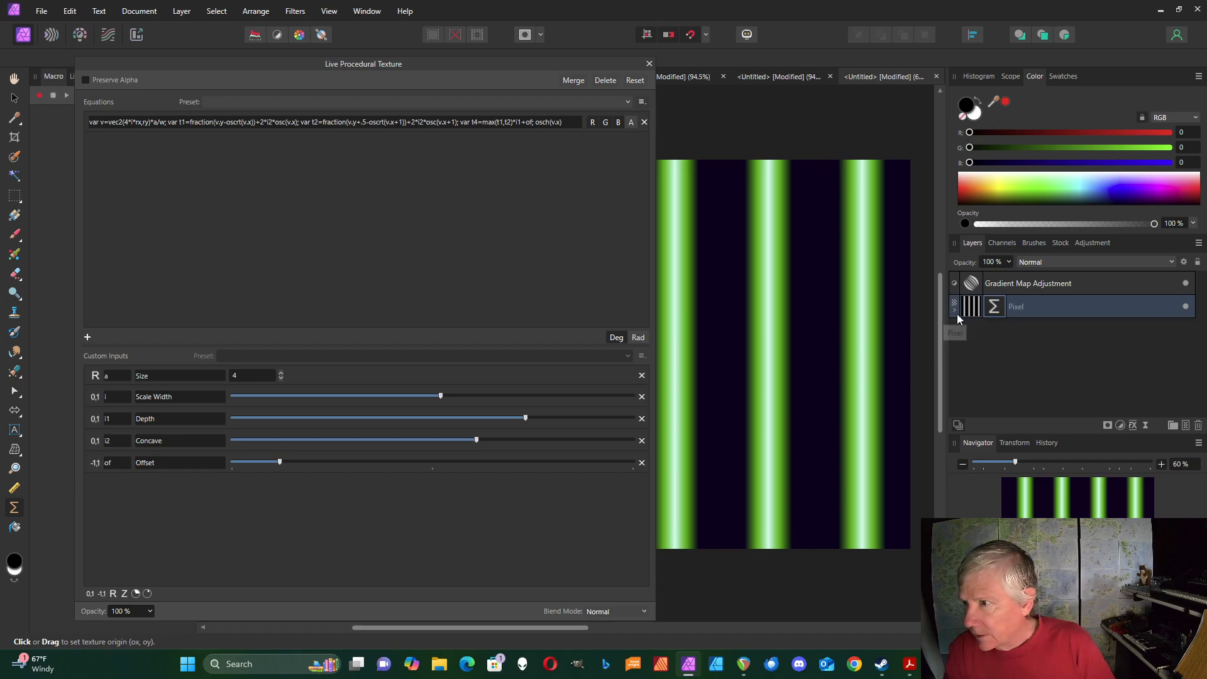
left_click(955, 310)
left_click_drag(971, 284, 972, 317)
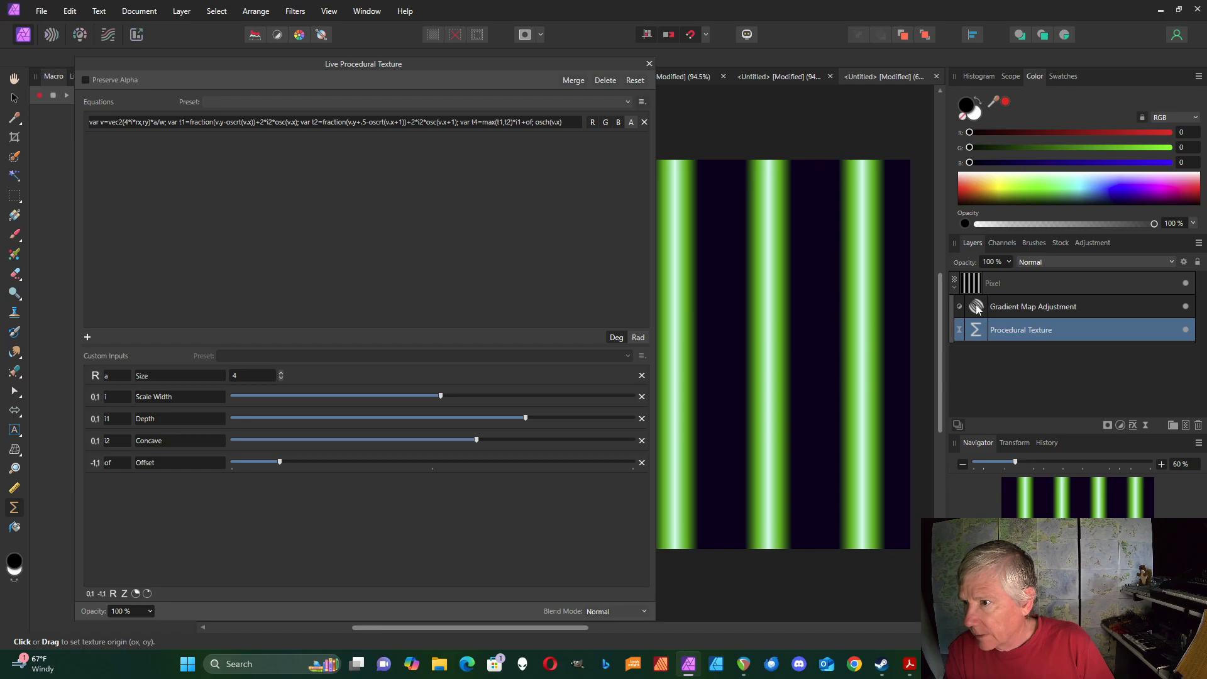
left_click(1186, 306)
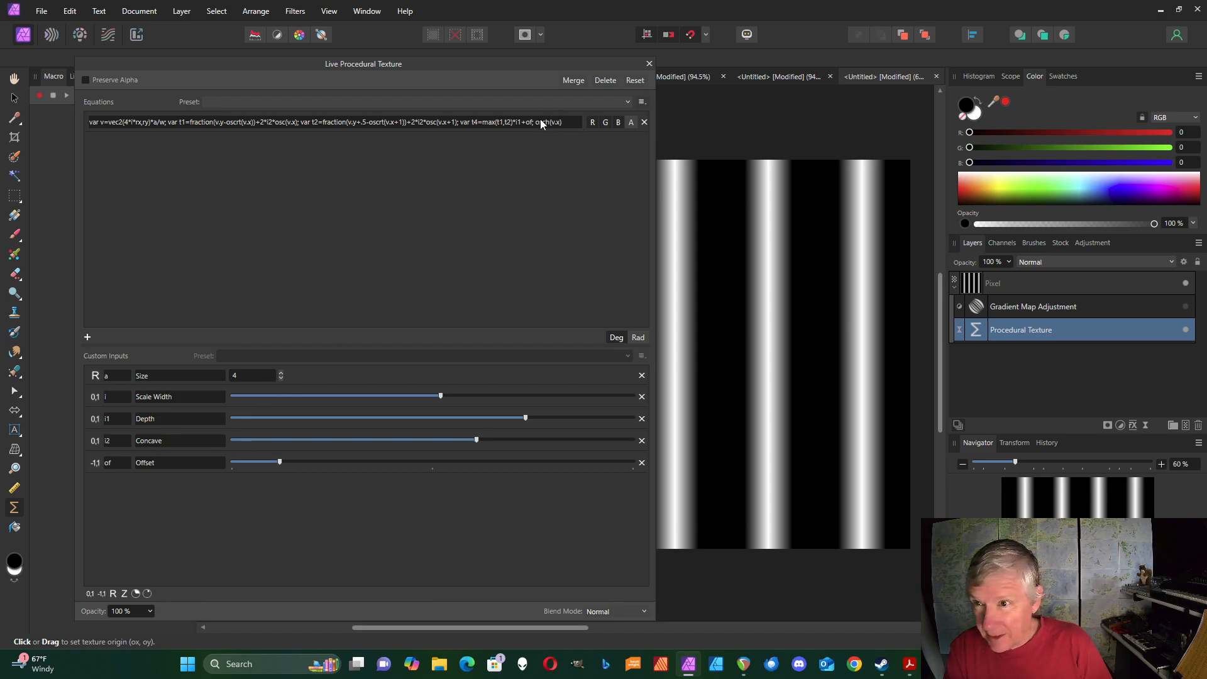
Add a real-number custom input b with the description Surface Scale and set it to 10
left_click(113, 594)
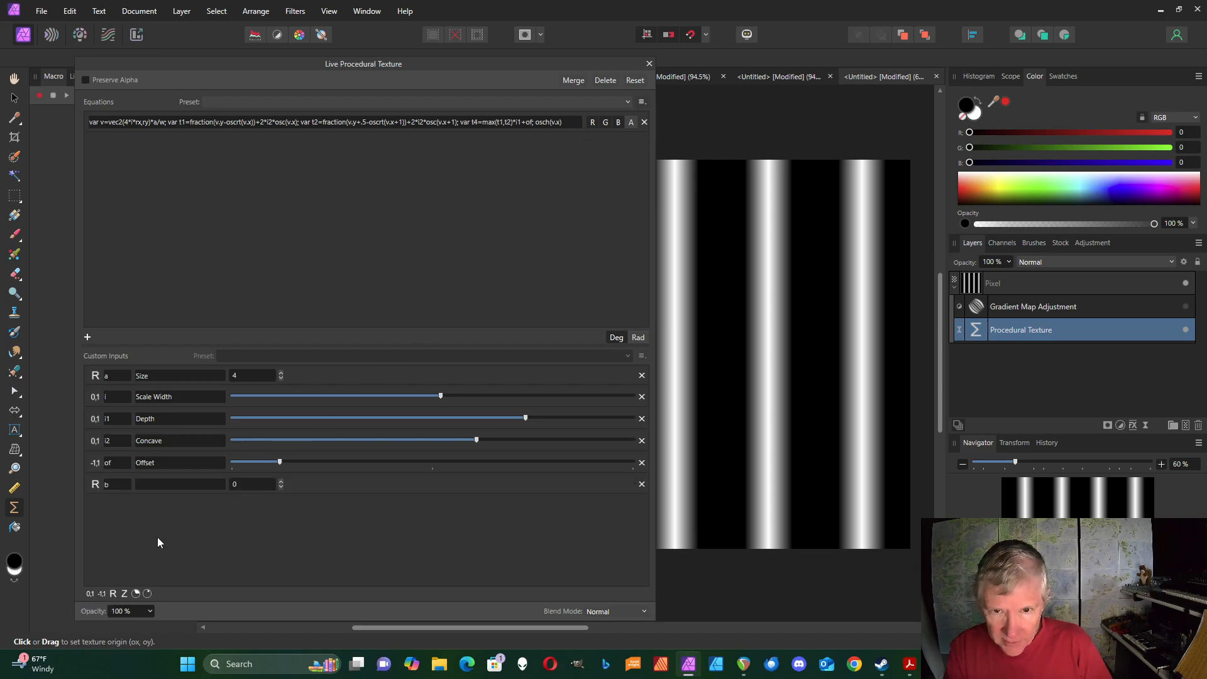
left_click(161, 485)
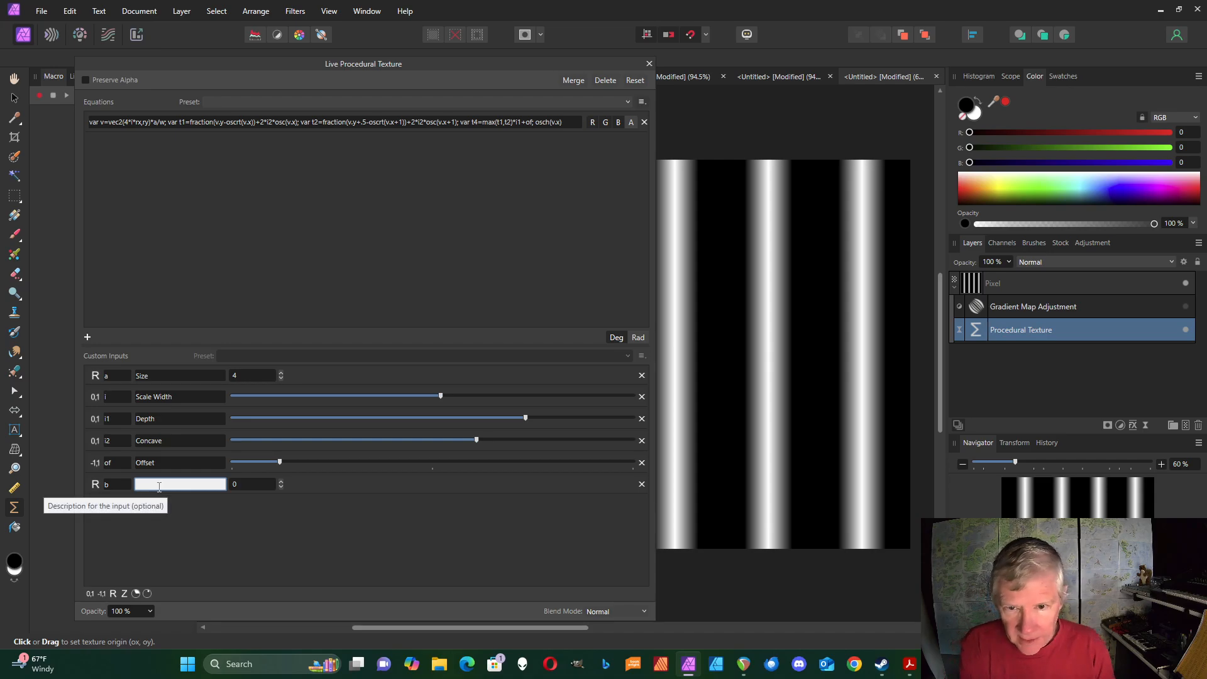
type("Sur")
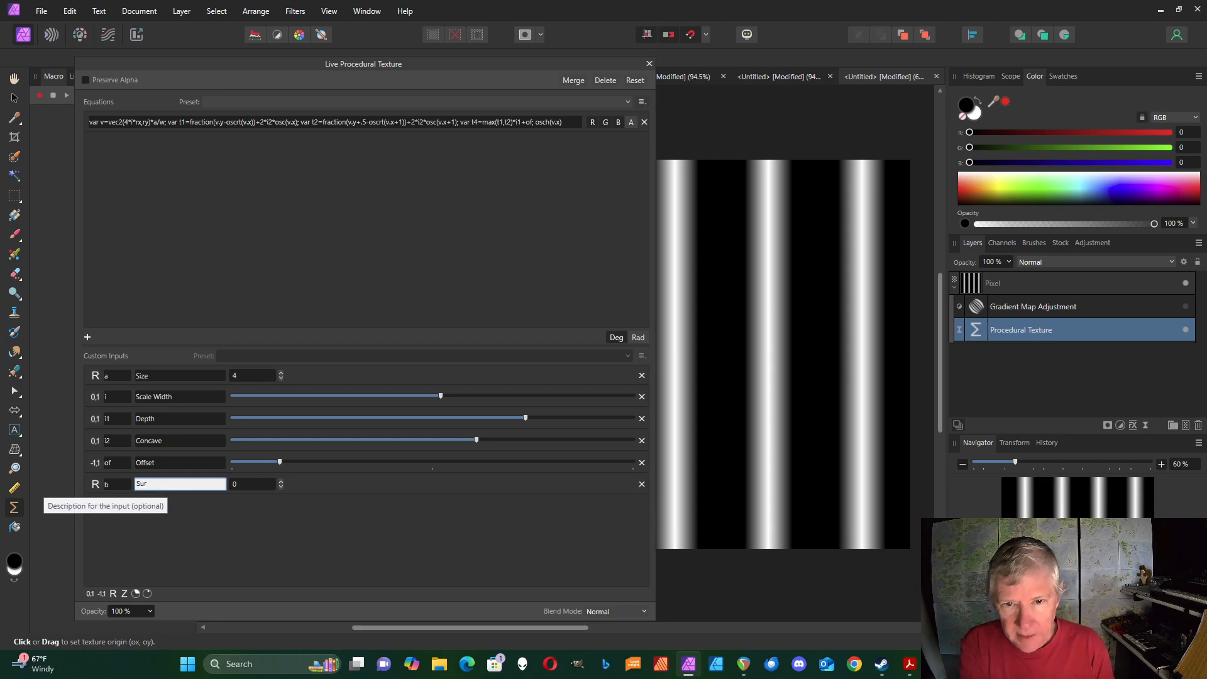
type("face Sca")
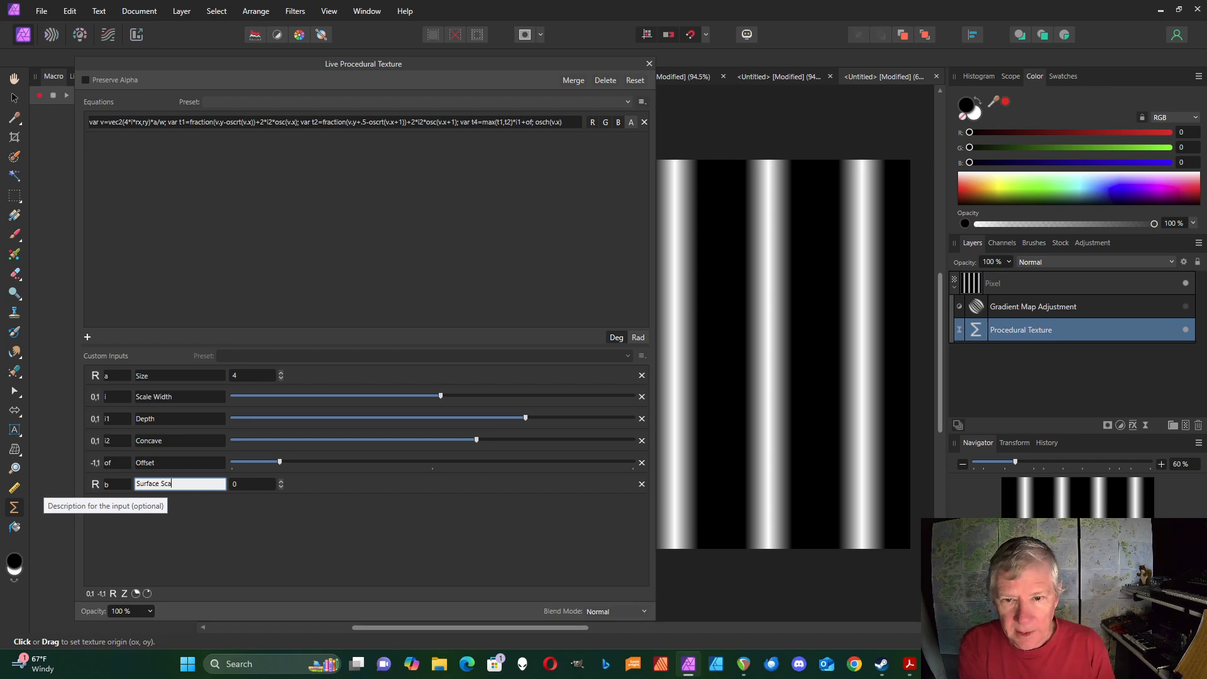
type("le")
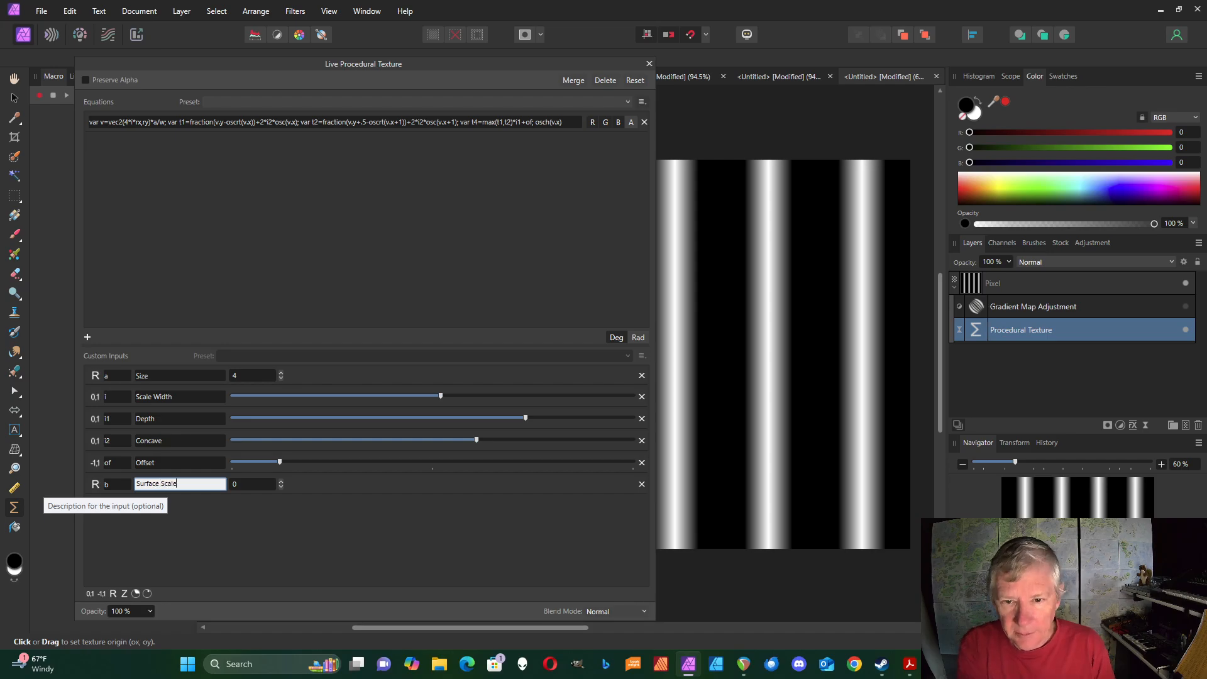
left_click(281, 481)
left_click(281, 481)
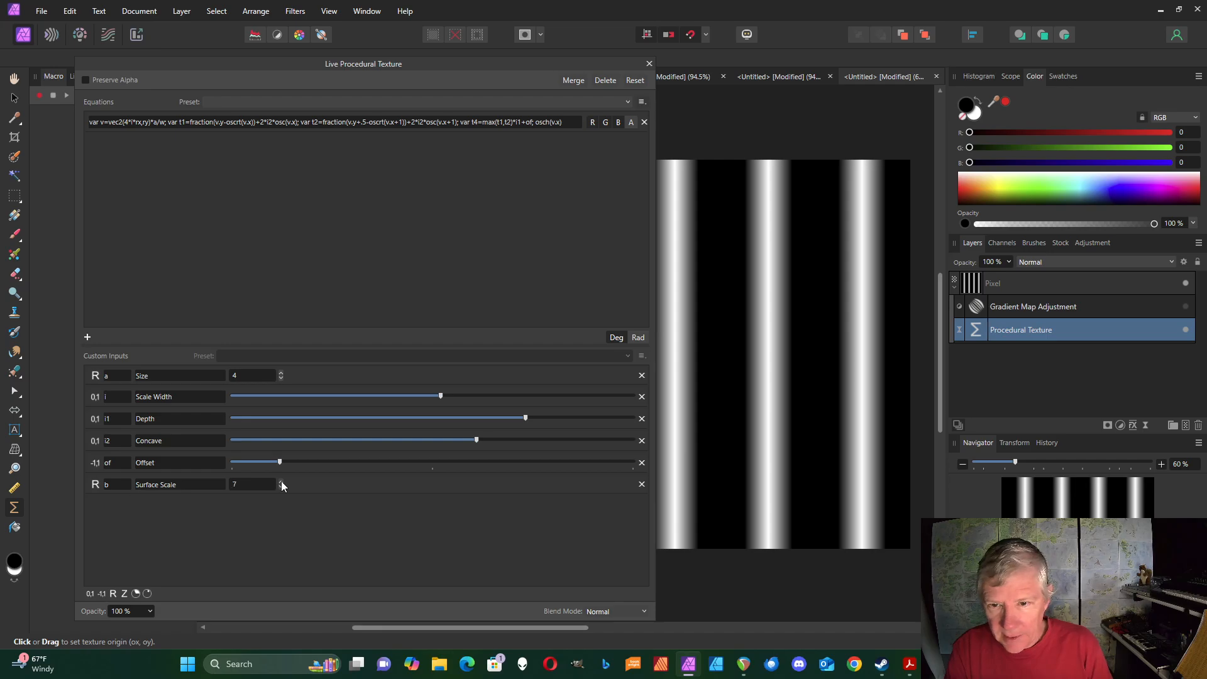
left_click(281, 481)
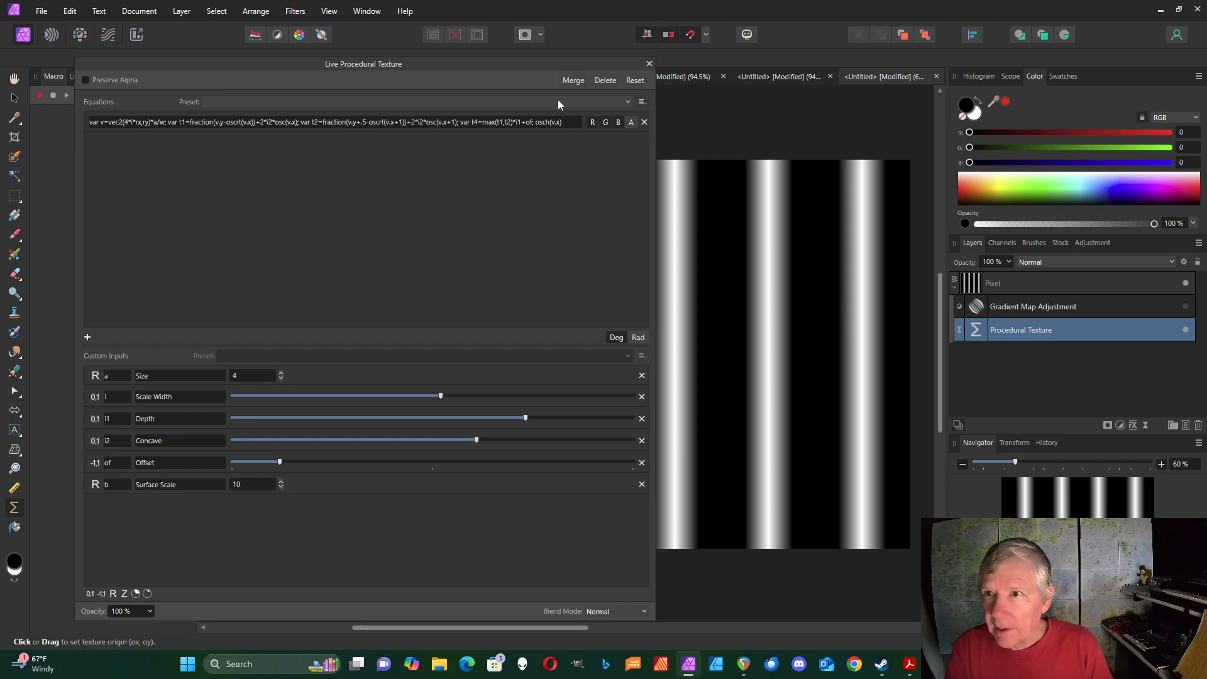
Multiply v.x by the Surface Scale input b inside the equation's osch output
left_click(554, 125)
type("*b")
key("Return")
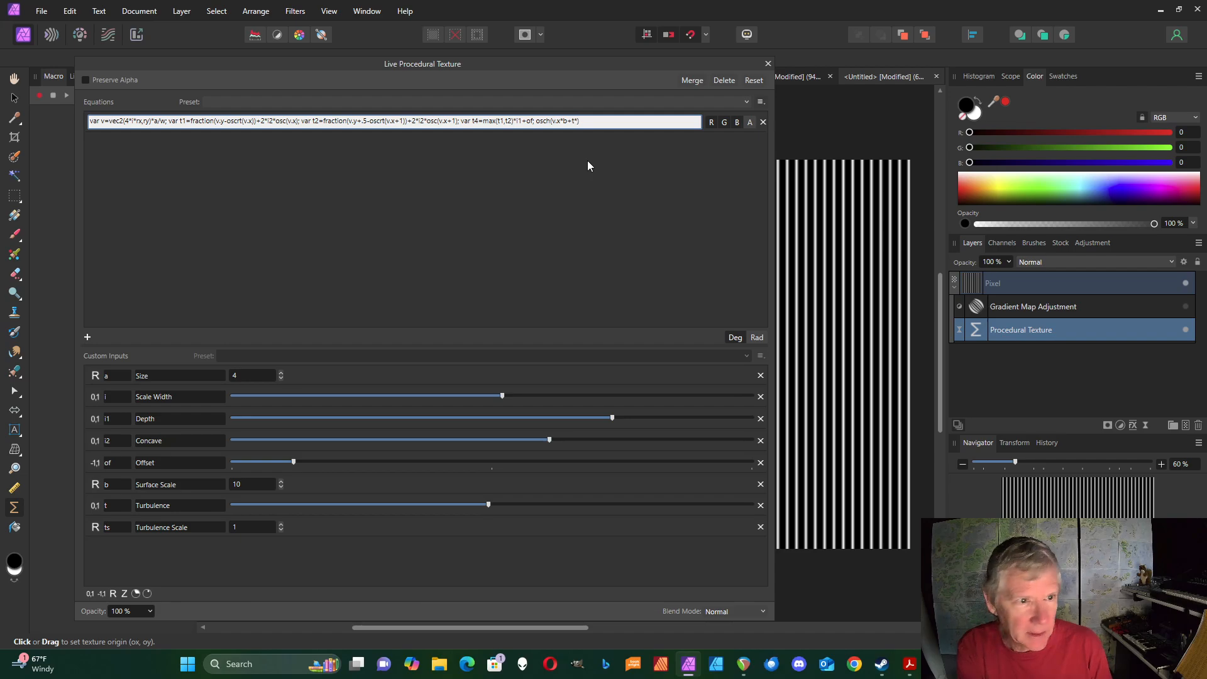
Complete the turbulence noise term so the equation's output reads osch(v.x*b+t*noisehsc(v*b*ts))
type("noisehsc(v")
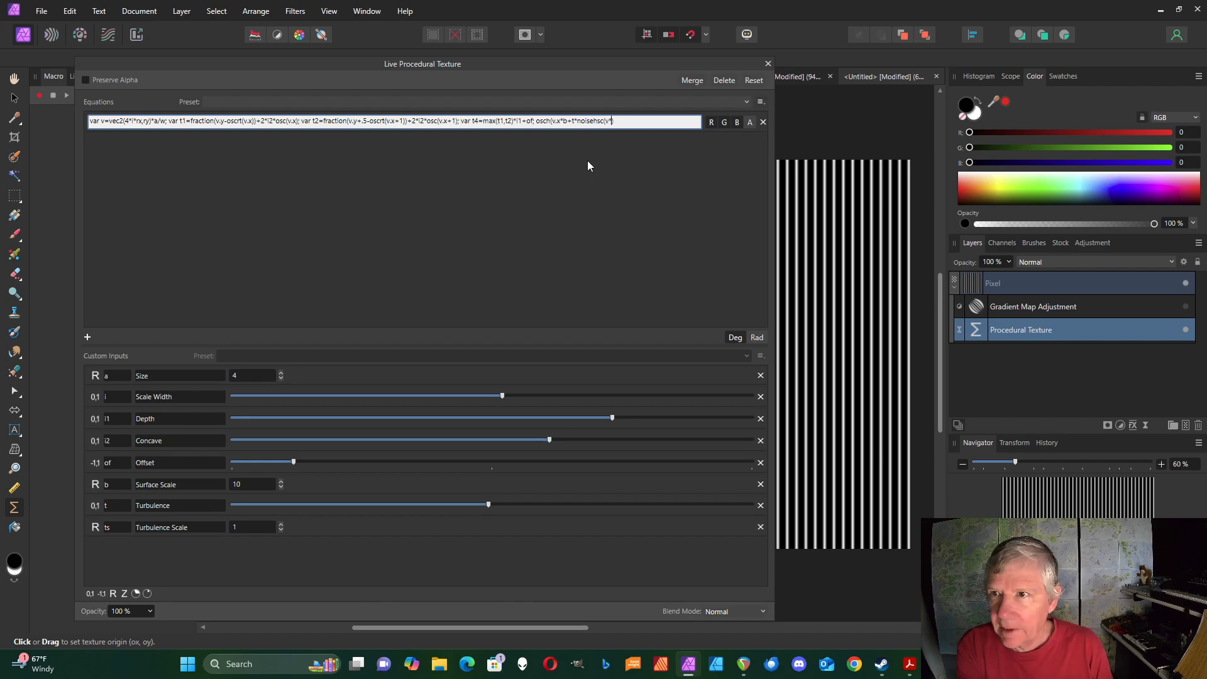
type("*b")
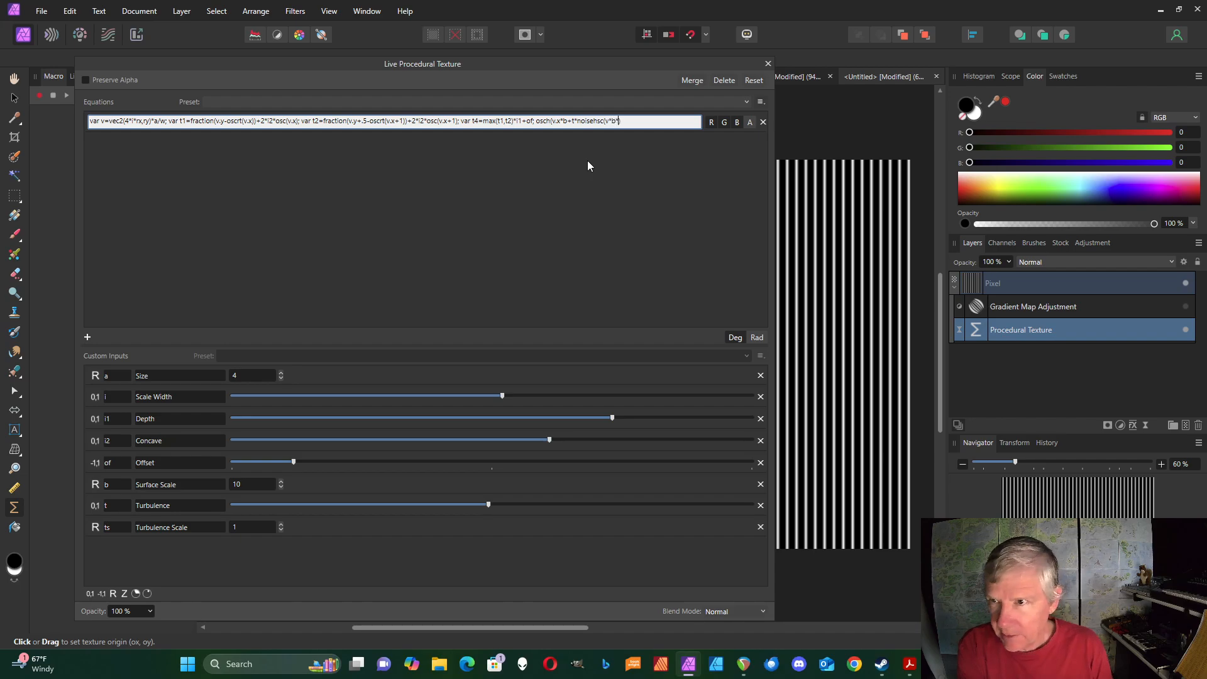
type("*ts")
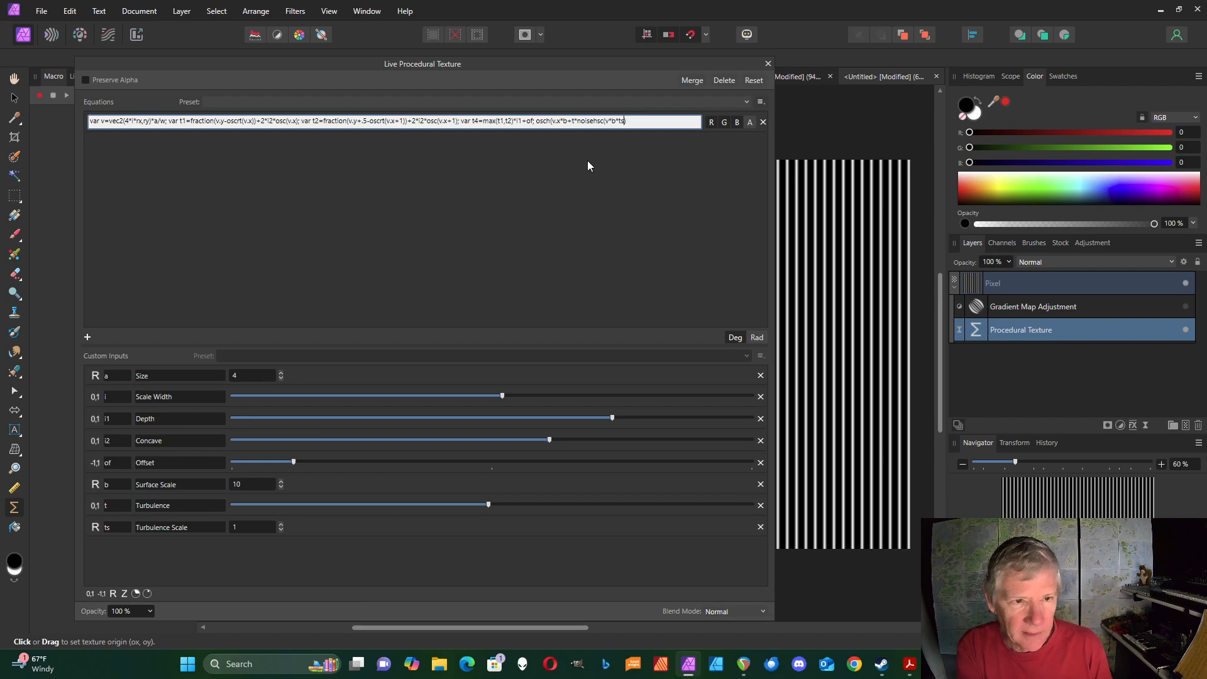
type(")")
key("Return")
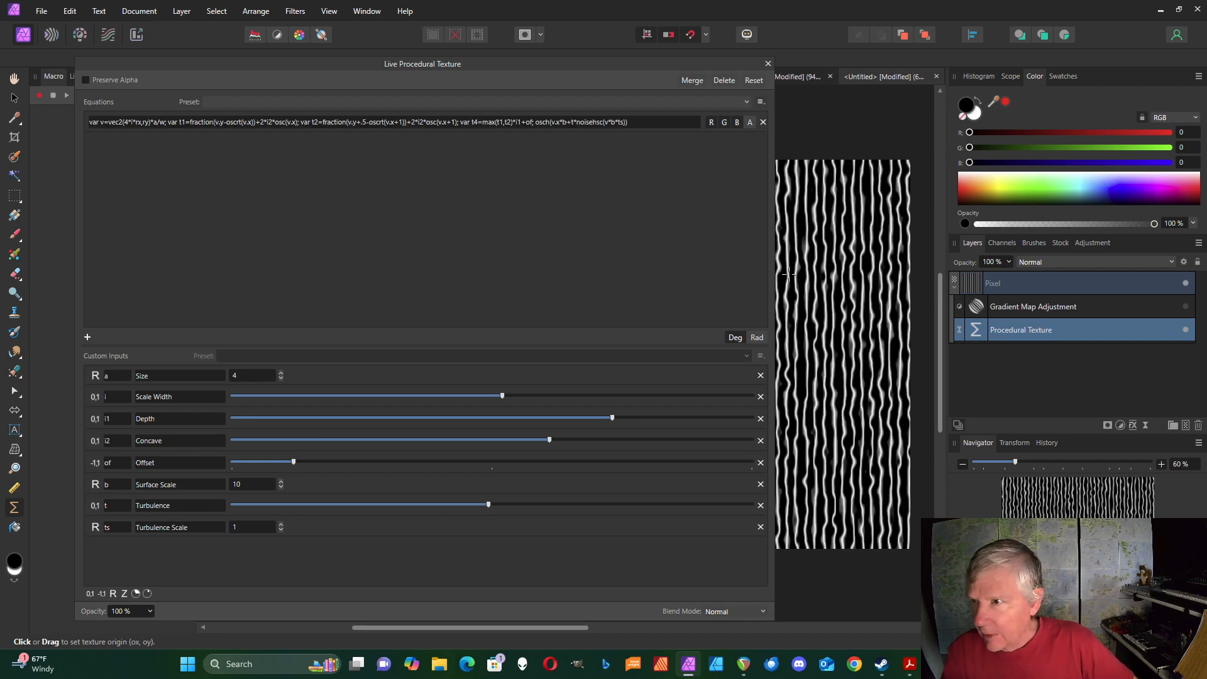
Narrow the filter dialog to uncover the canvas, then try Turbulence at about a quarter of its range with Turbulence Scale 3
left_click_drag(772, 273, 516, 272)
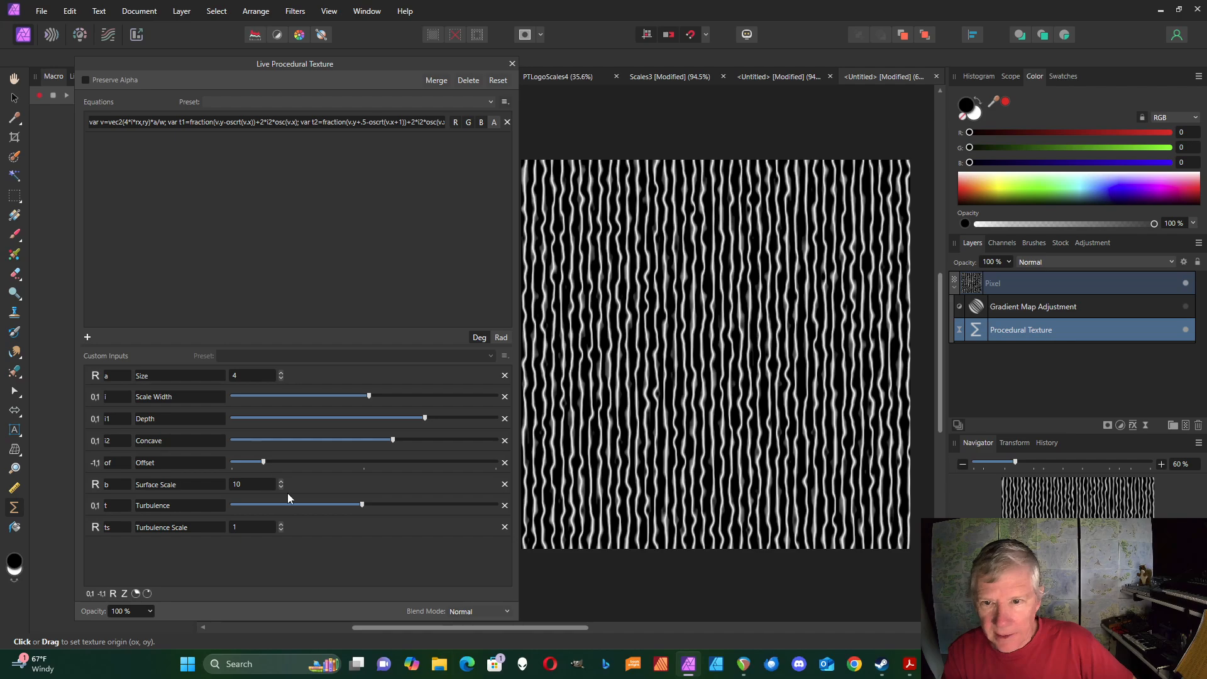
mouse_move(391, 504)
left_mouse_down()
mouse_move(480, 503)
mouse_move(250, 503)
mouse_move(300, 505)
left_mouse_up()
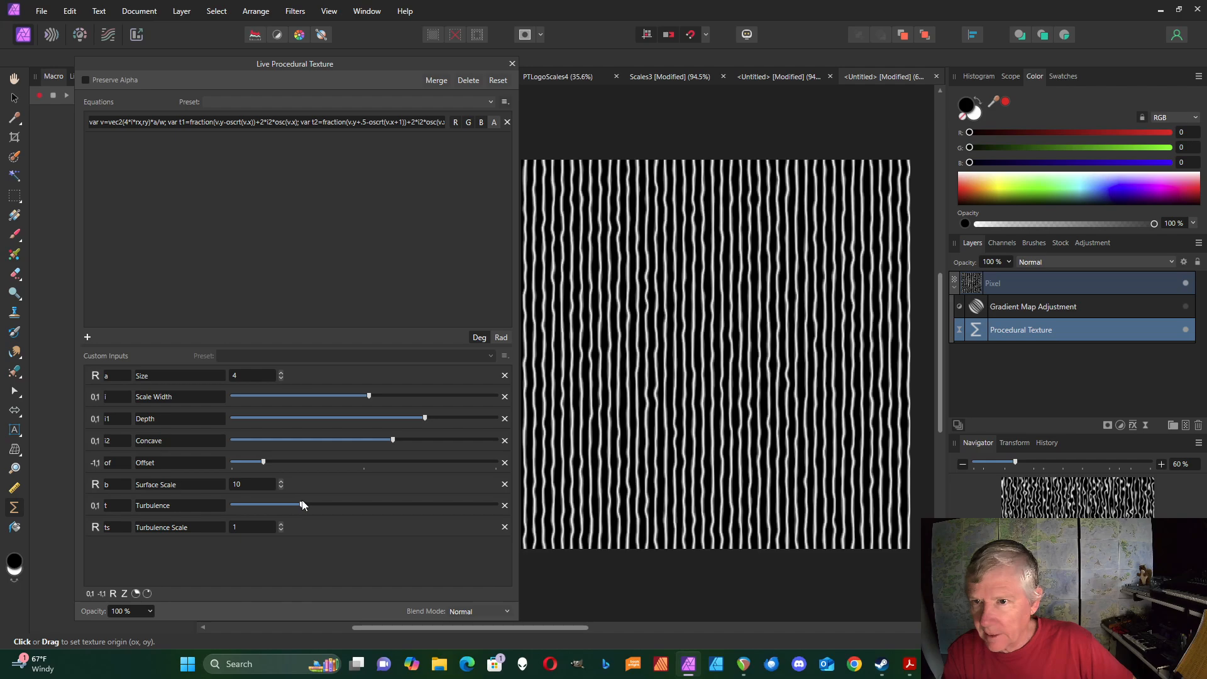
left_click(281, 526)
left_click(281, 525)
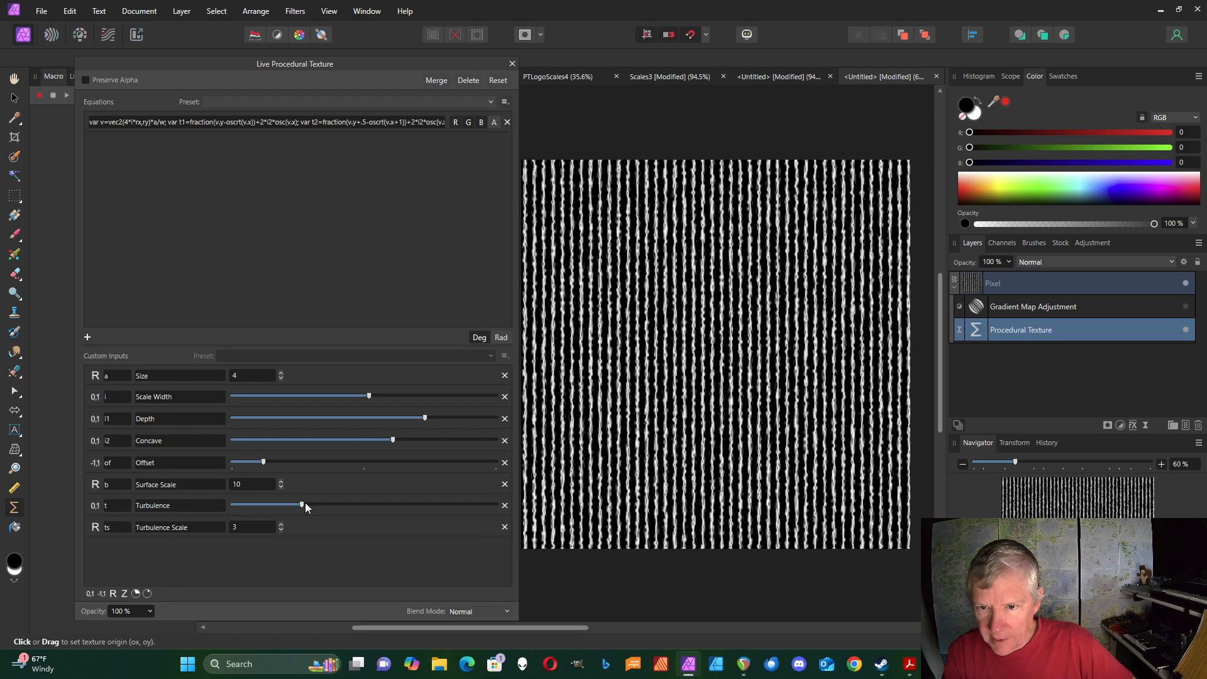
Try a weaker Turbulence at about one seventh of its range with Surface Scale 6
left_click_drag(313, 503, 269, 505)
left_click(281, 487)
left_click(281, 488)
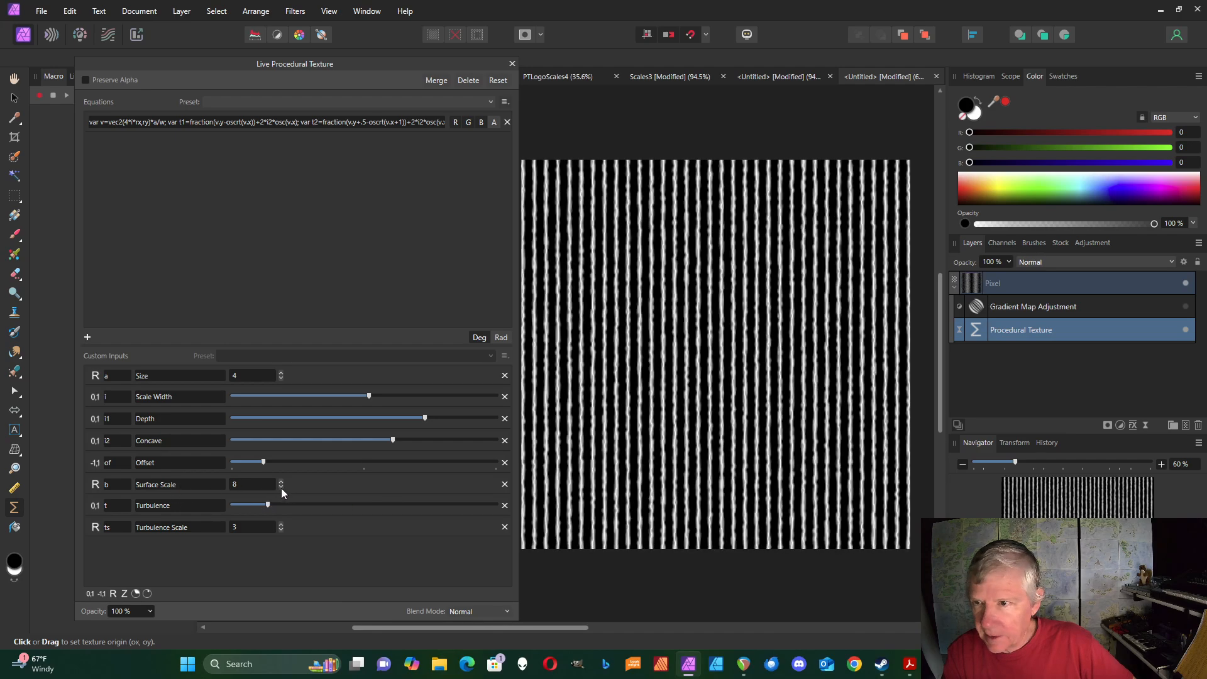
left_click(281, 488)
left_click(282, 488)
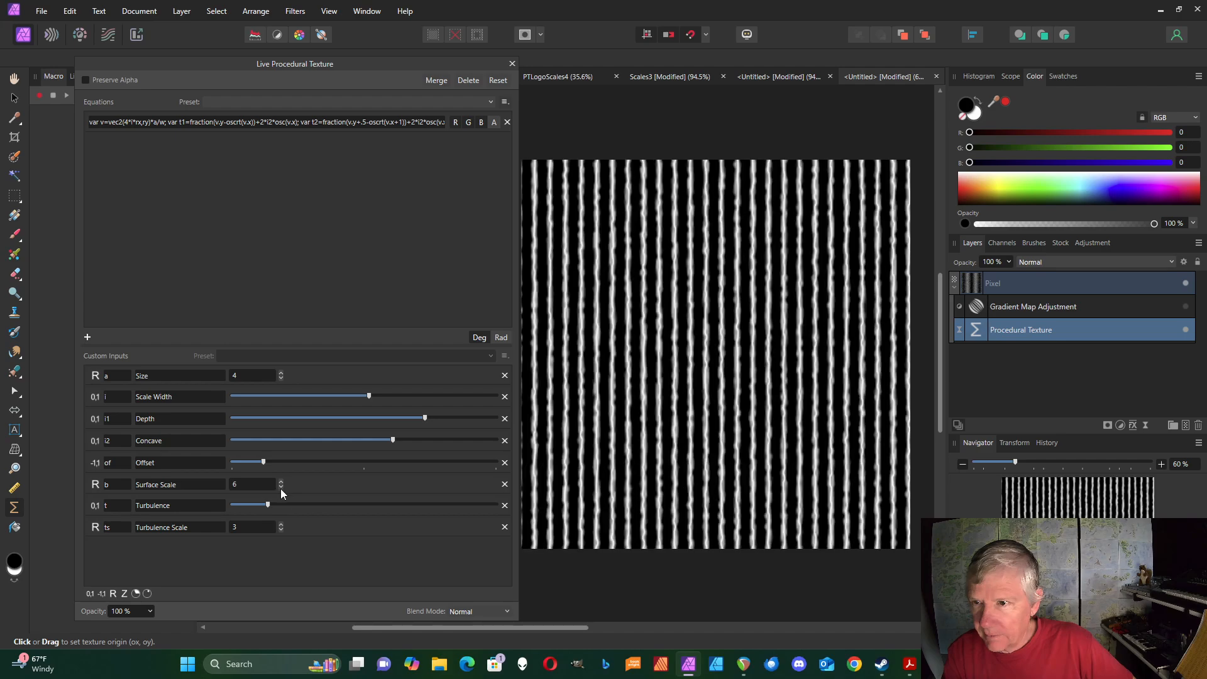
Try a Turbulence Scale of 5, then settle on 2
left_click(281, 525)
left_click(281, 524)
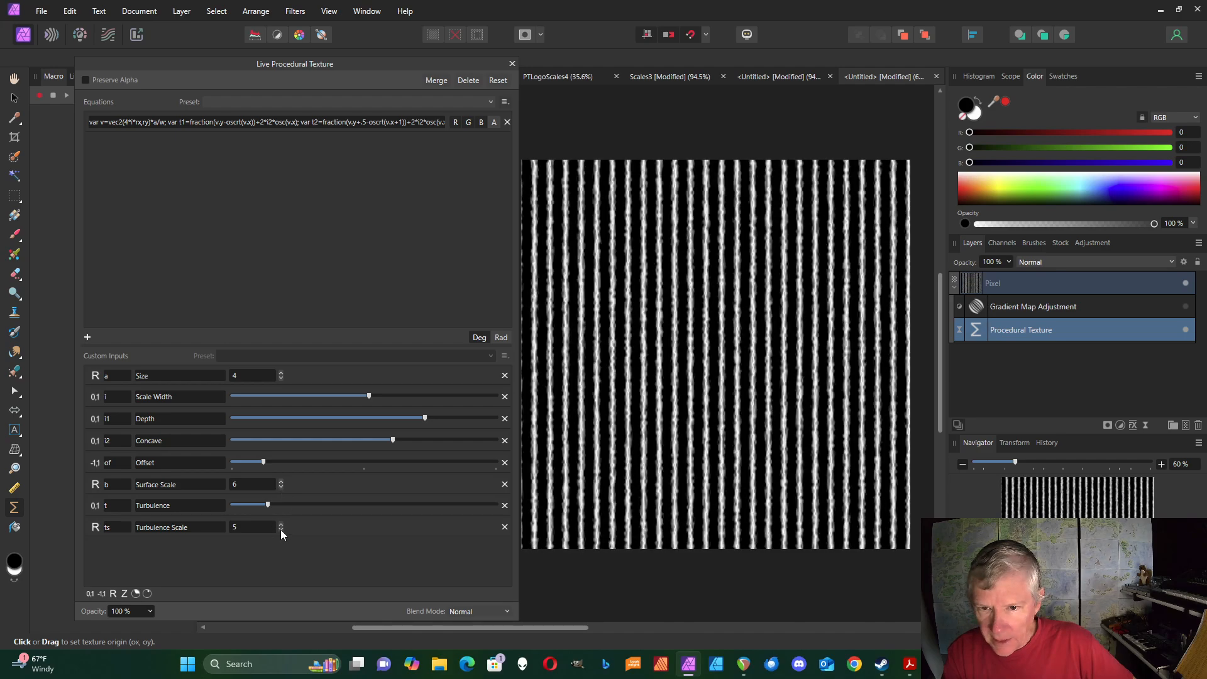
left_click(281, 530)
left_click(281, 530)
left_click(281, 530)
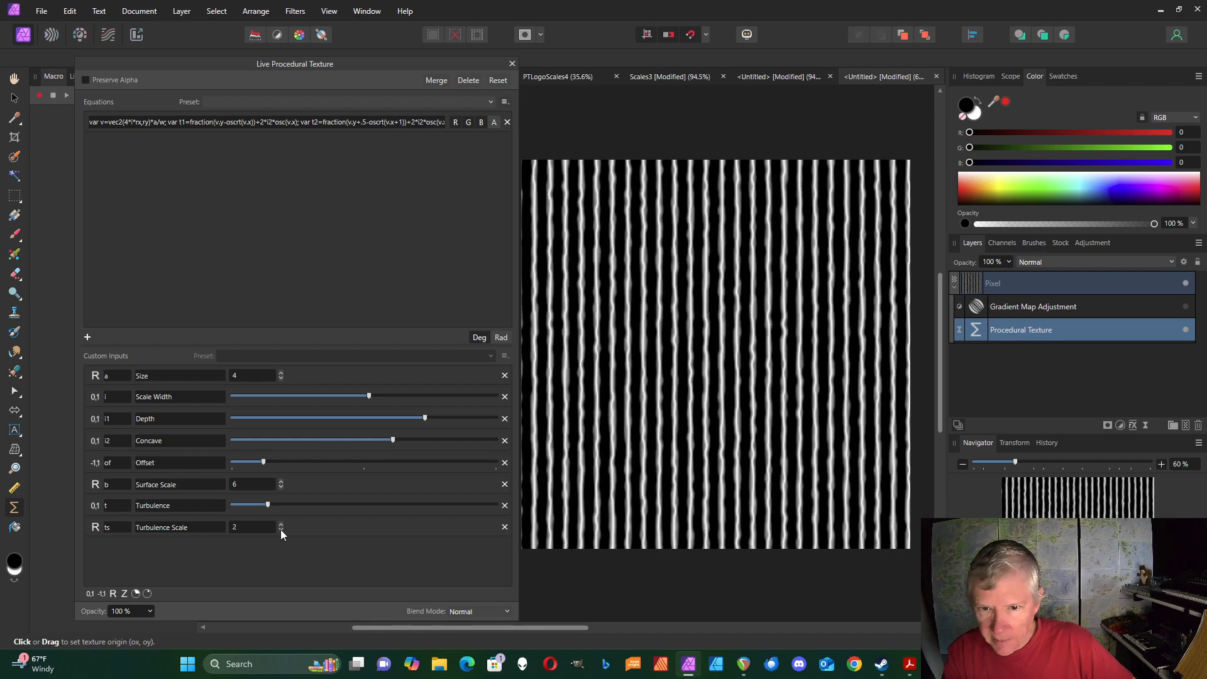
Set Surface Scale to 10 and raise Turbulence to about a quarter of its range
left_click(281, 480)
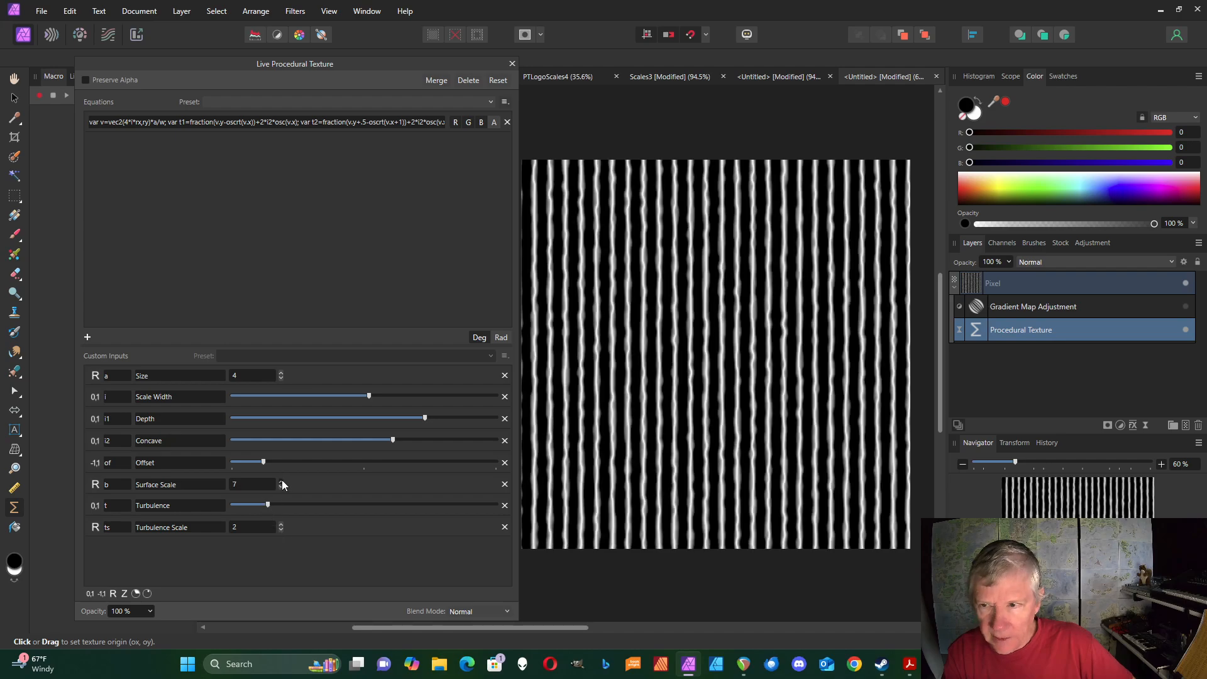
left_click(281, 481)
left_click(281, 481)
left_click(281, 481)
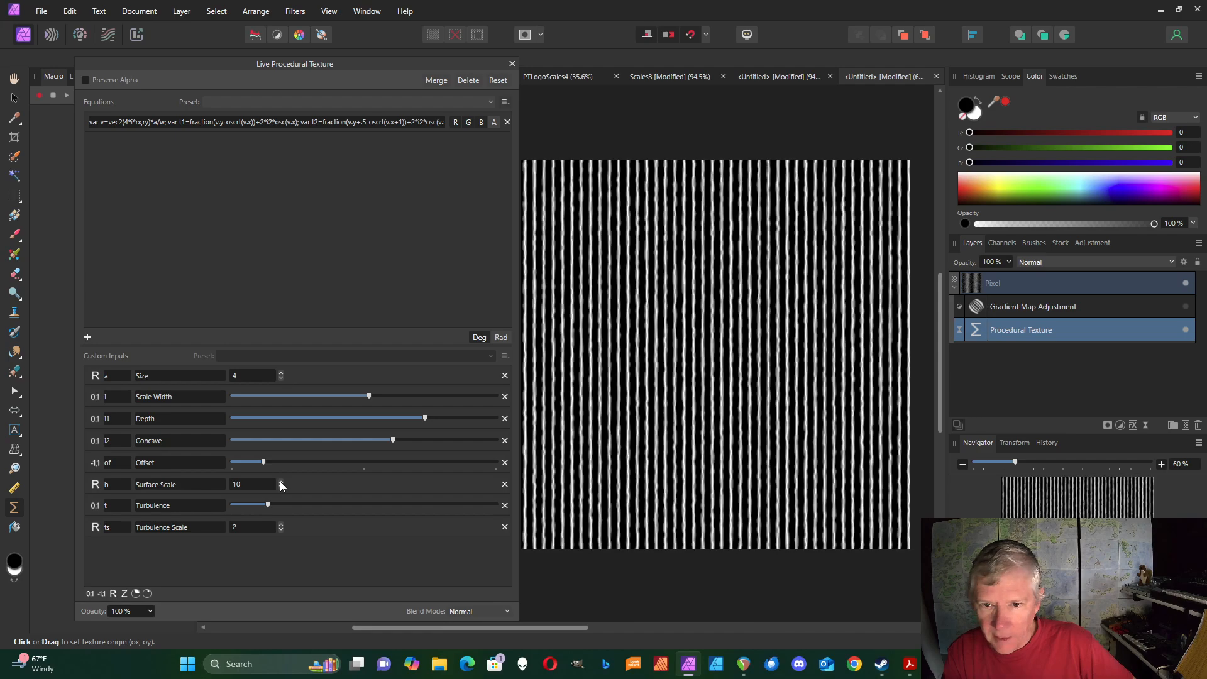
mouse_move(298, 505)
left_mouse_down()
mouse_move(358, 505)
mouse_move(303, 505)
left_mouse_up()
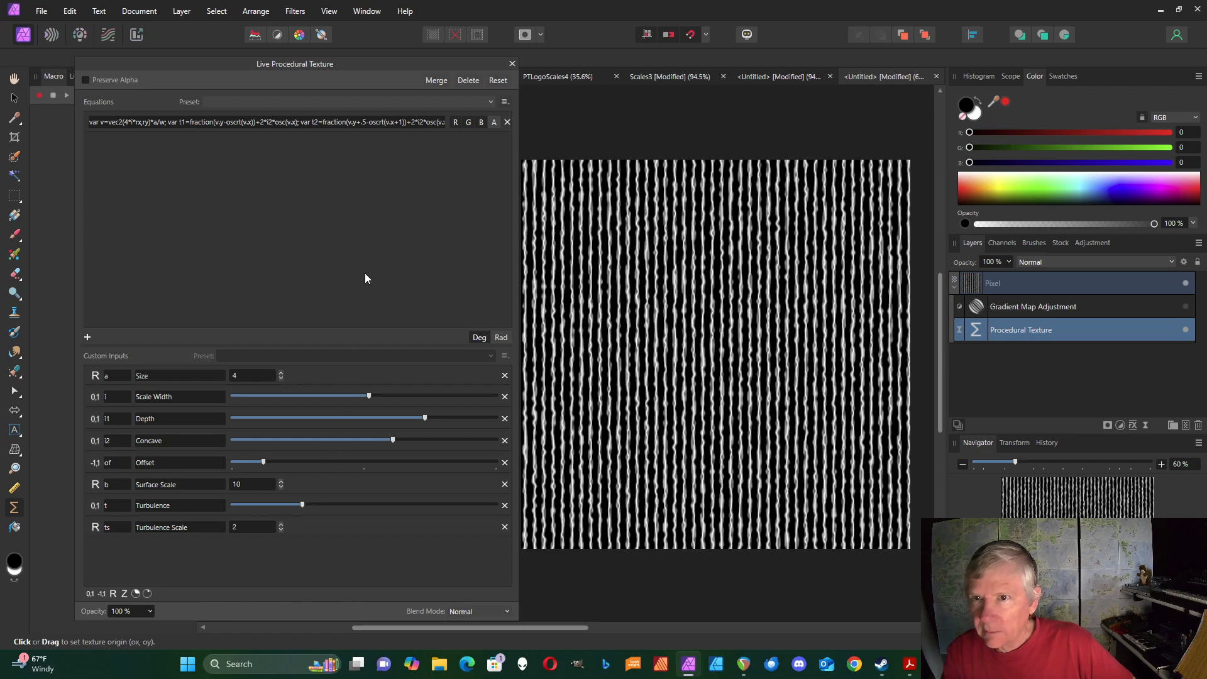
Store the turbulent stripes as var t3=osch(v.x*b+t*noisehsc(v*b*ts)); and append t4 as the equation's output
left_click_drag(517, 280, 802, 255)
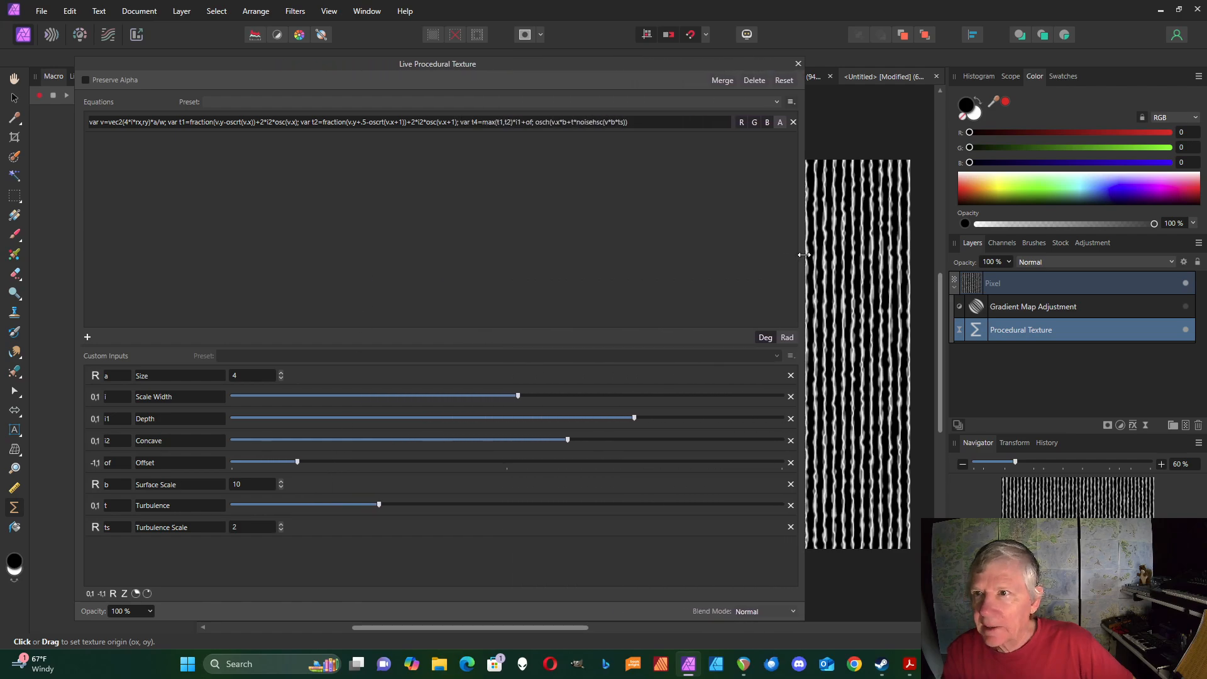
left_click(534, 122)
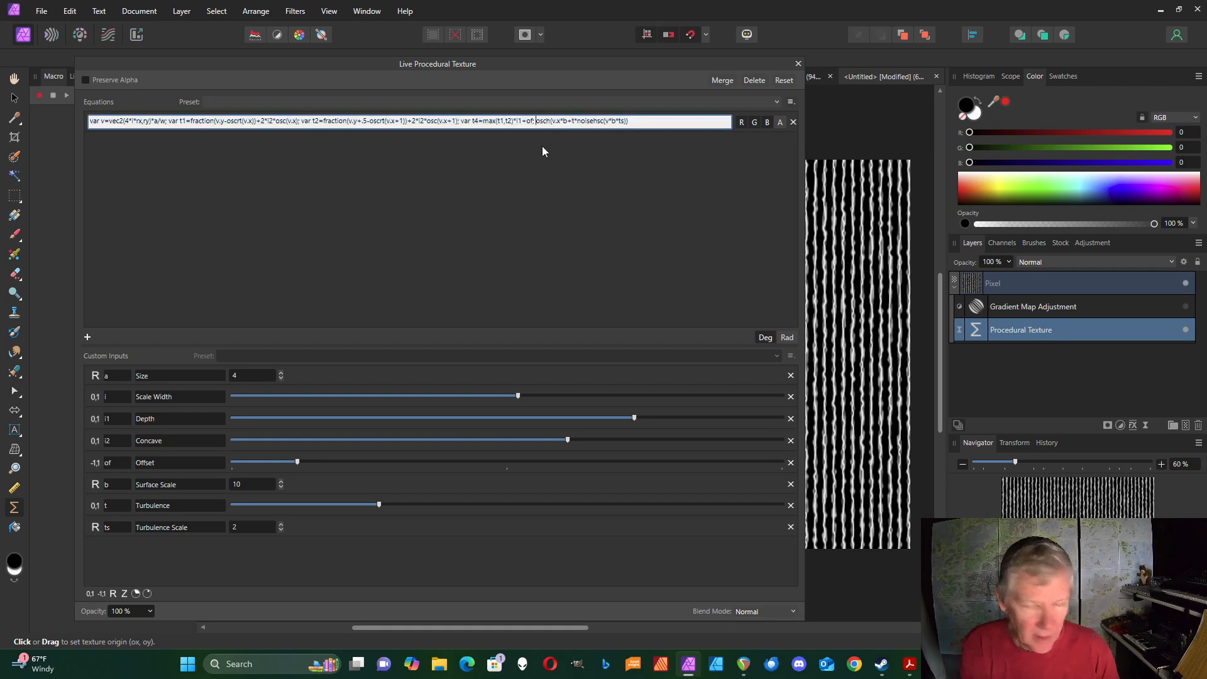
type("var t")
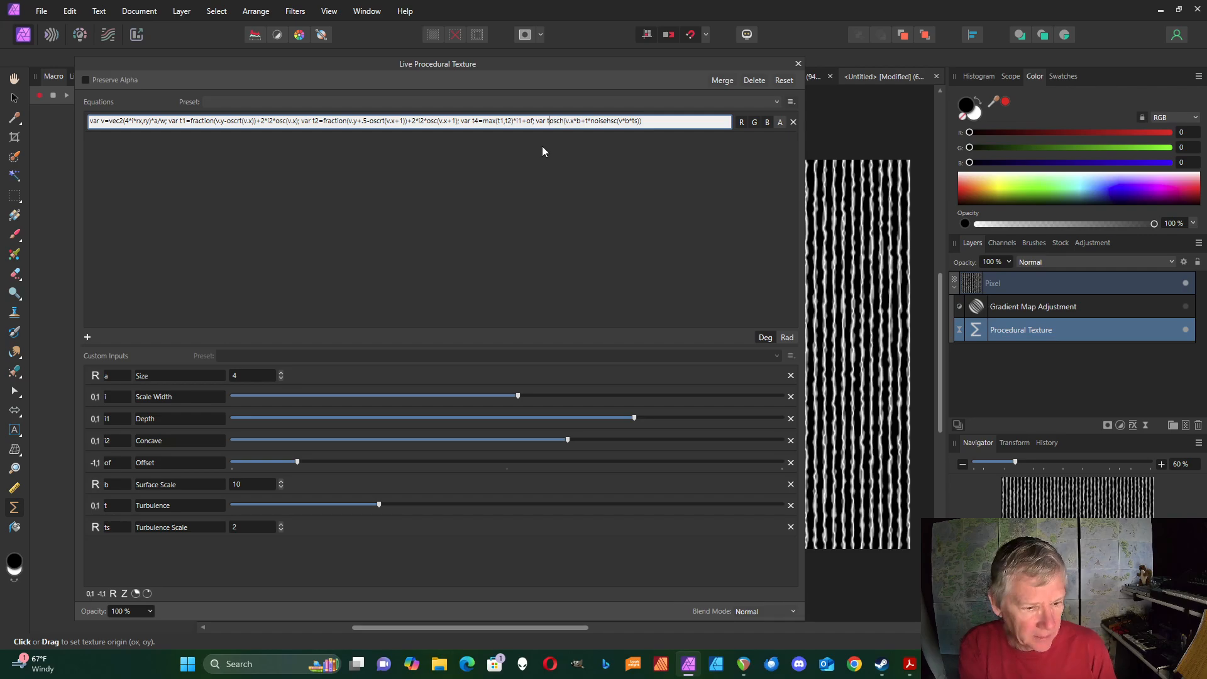
type("3=")
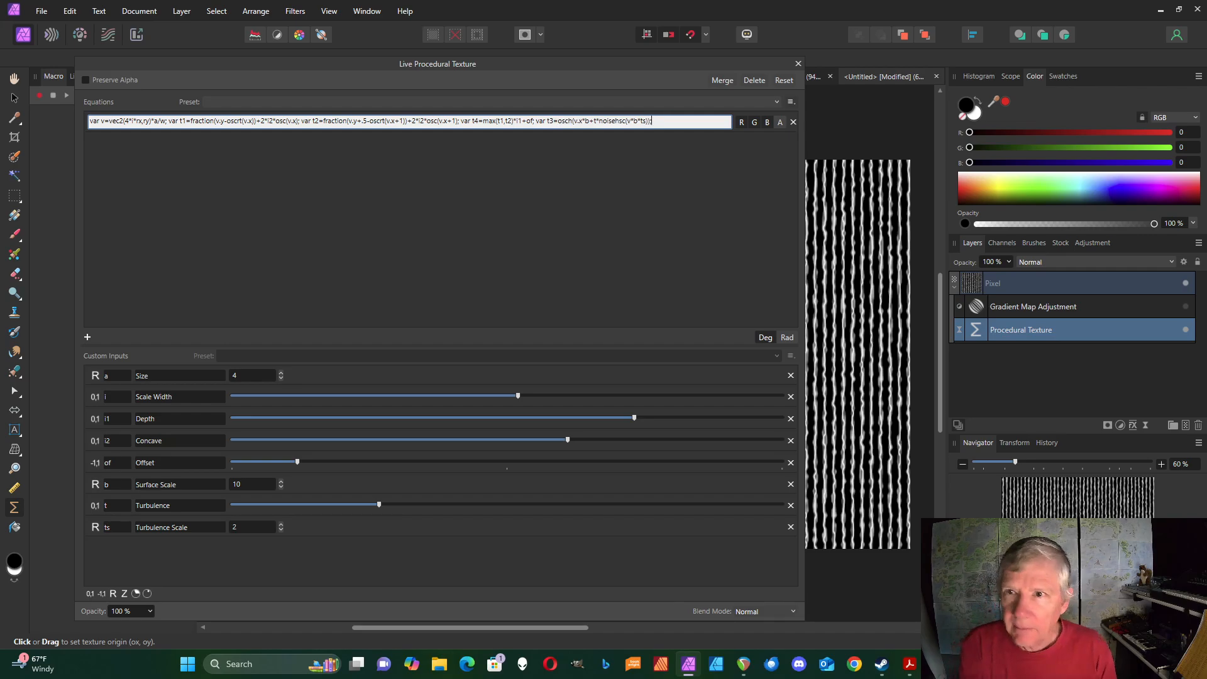
left_click(662, 121)
type("; t4")
key("Return")
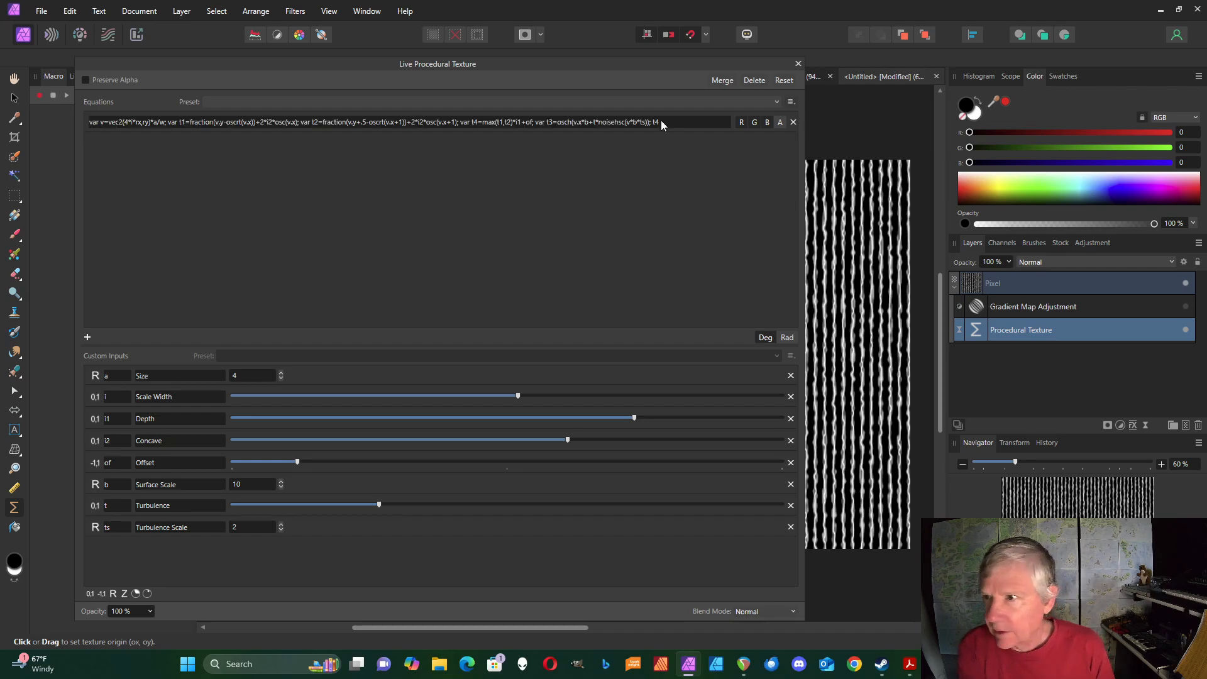
Add t3 to the t4 definition so it reads var t4=max(t1,t2)*i1+t3+of
left_click(521, 122)
left_click(522, 122)
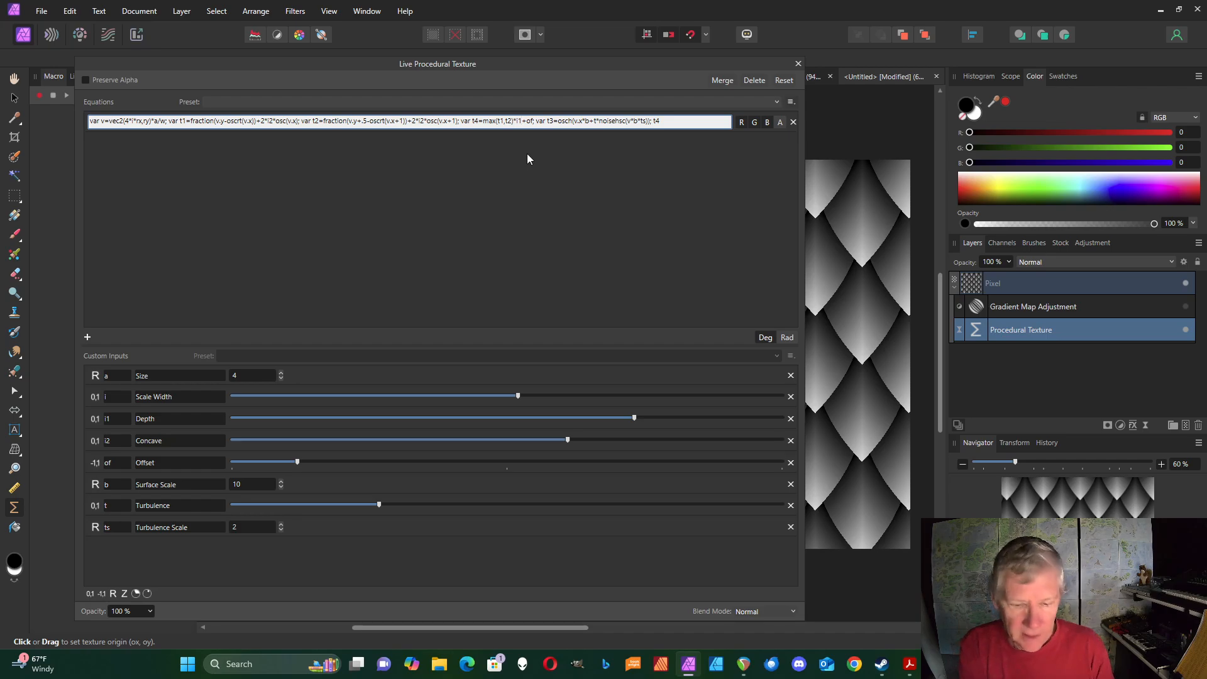
type("+t3")
key("Return")
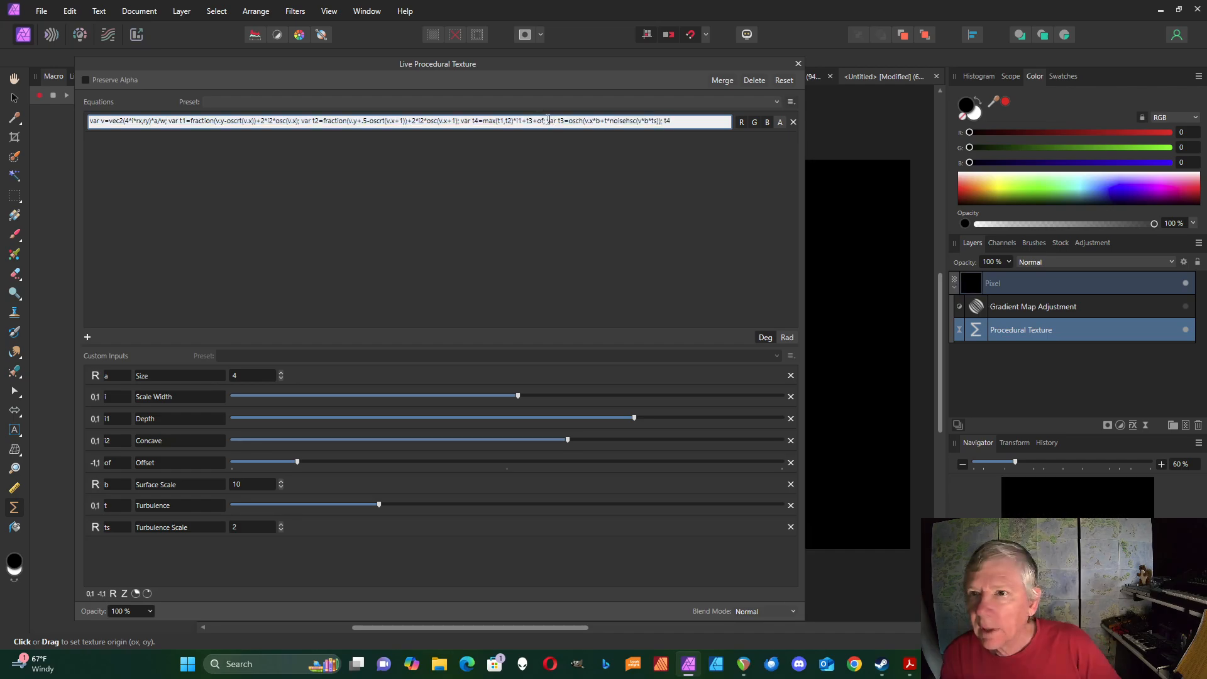
Move the var t3 definition in front of the var t4 definition in the equation
left_click_drag(547, 120, 664, 121)
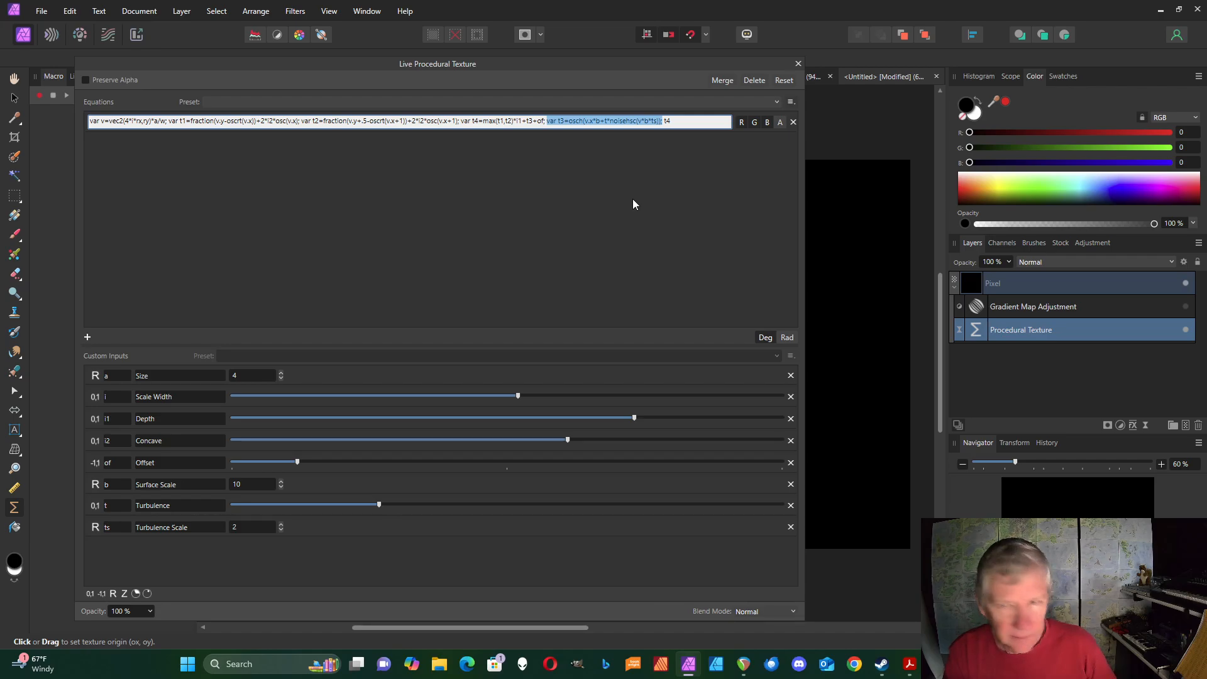
key("BackSpace")
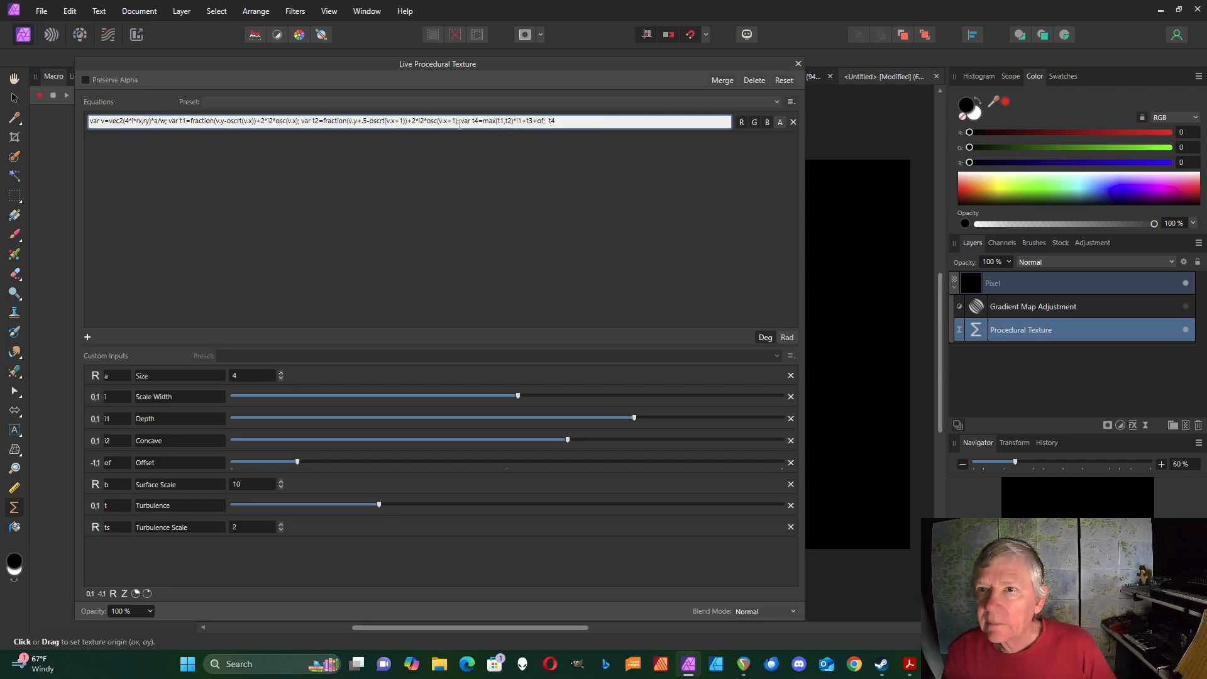
key("ctrl+z")
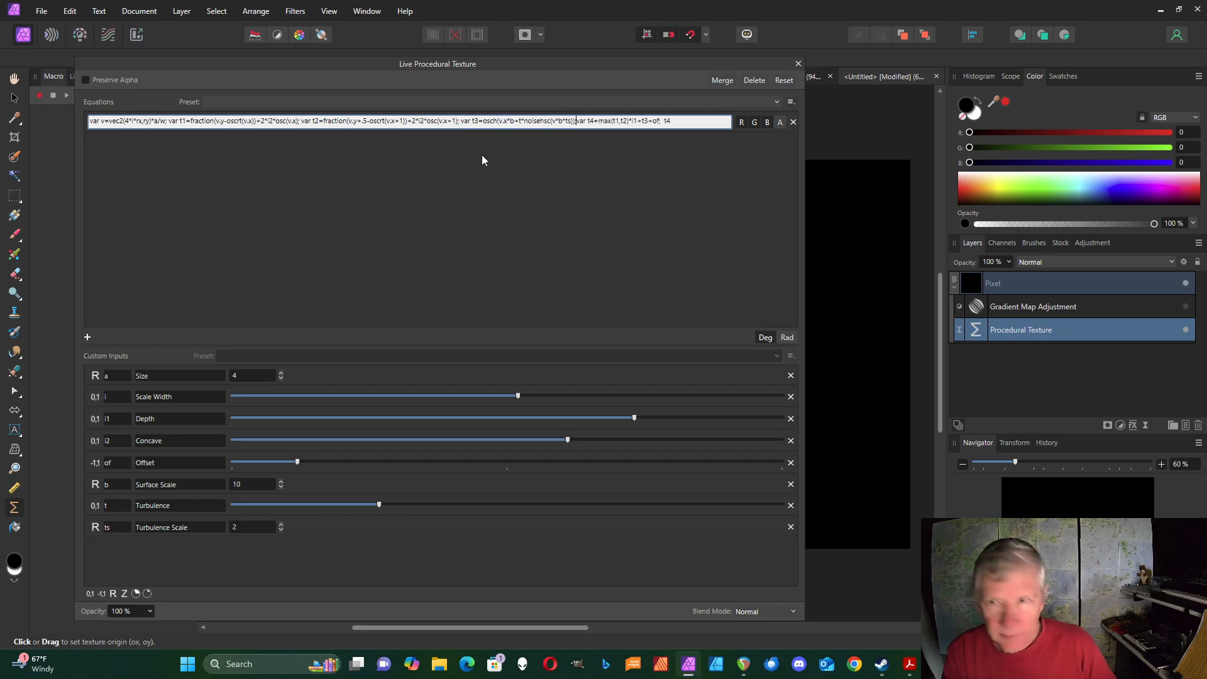
Add a 0 to 1 custom input i3 with the description Surface Depth
left_click_drag(799, 229, 586, 213)
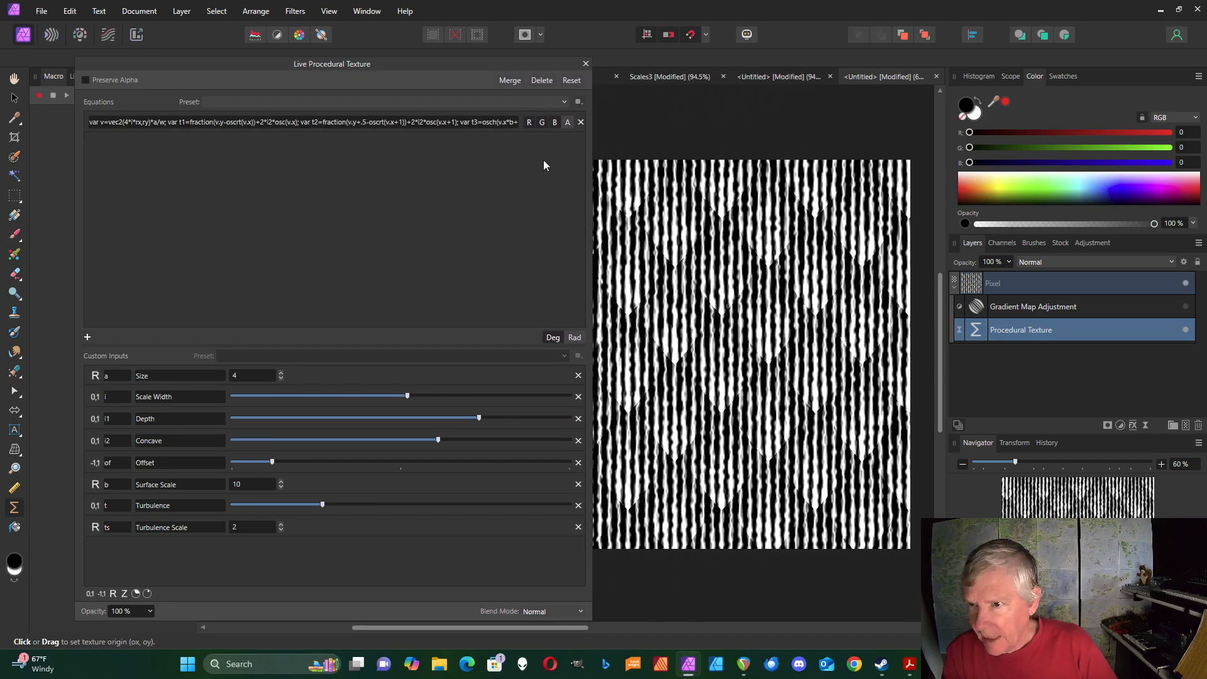
left_click(90, 596)
left_click(119, 550)
type("c")
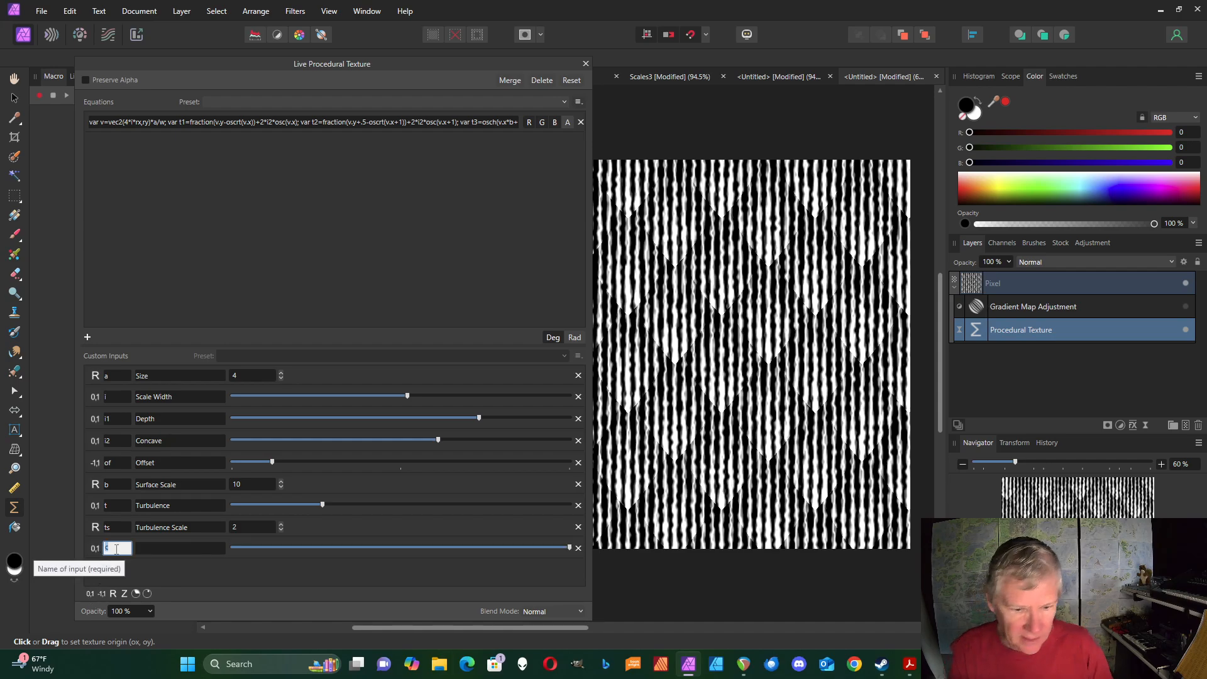
key("BackSpace")
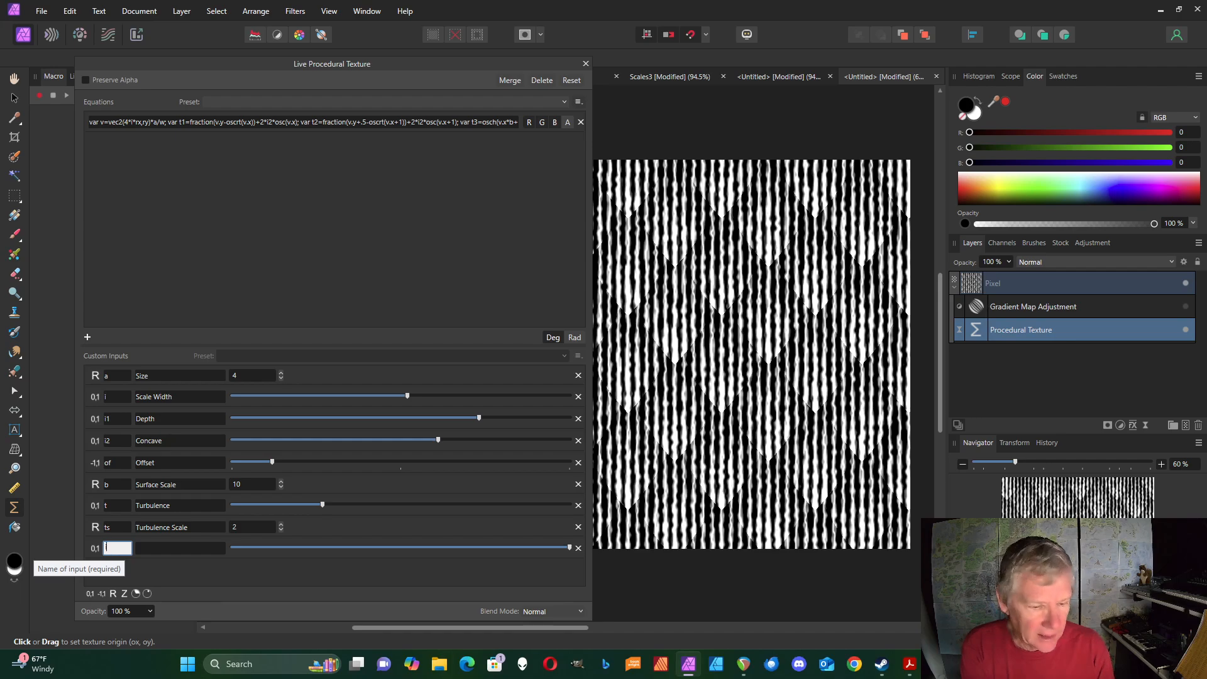
left_click(162, 548)
type("S")
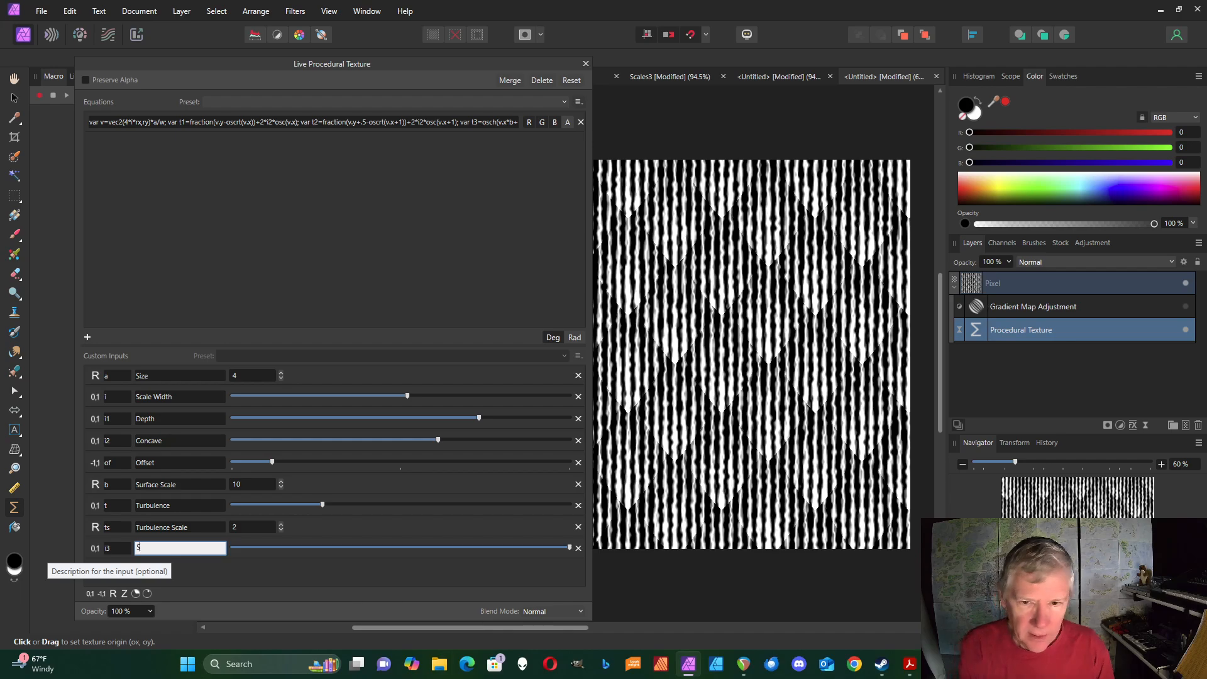
type("urface")
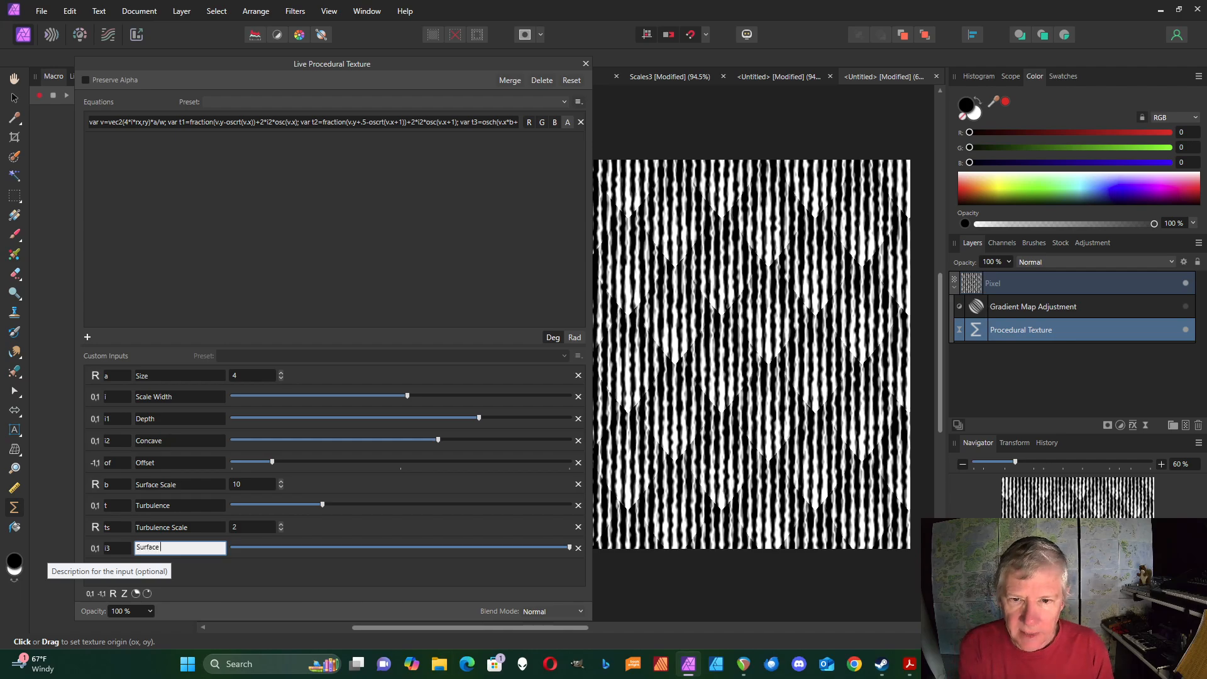
type(" Depth")
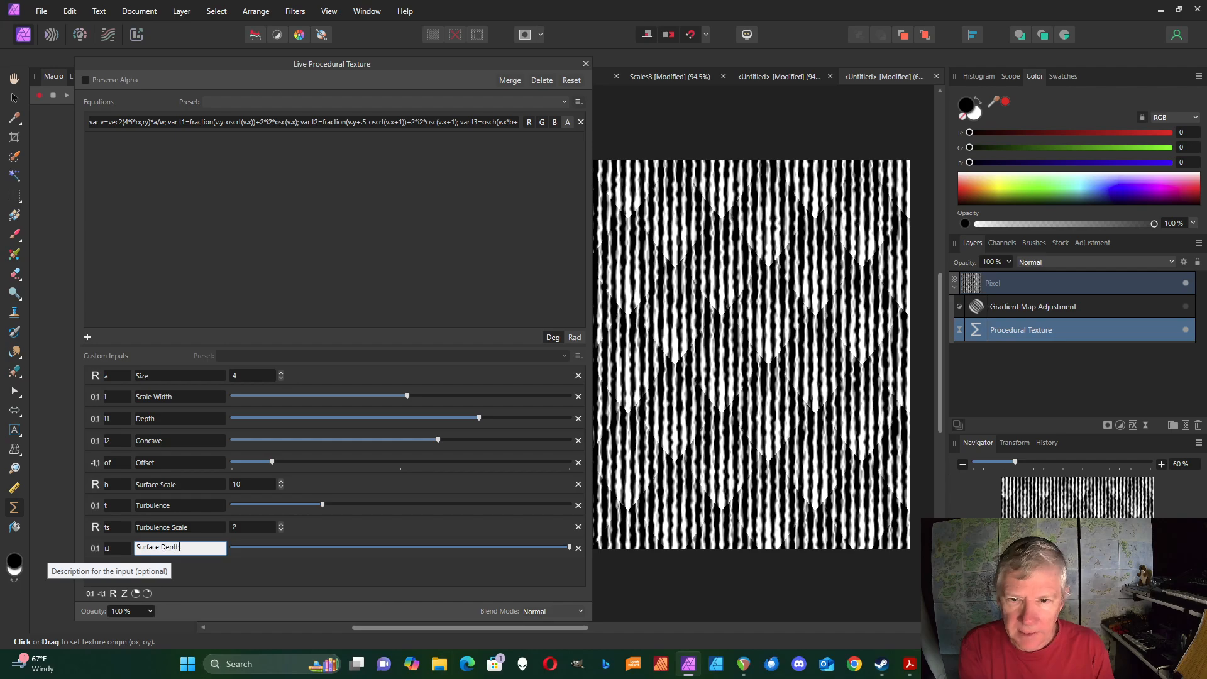
key("Return")
Multiply t3 by i3 in the t4 definition and lower Surface Depth to about one seventh of its range
left_click(650, 123)
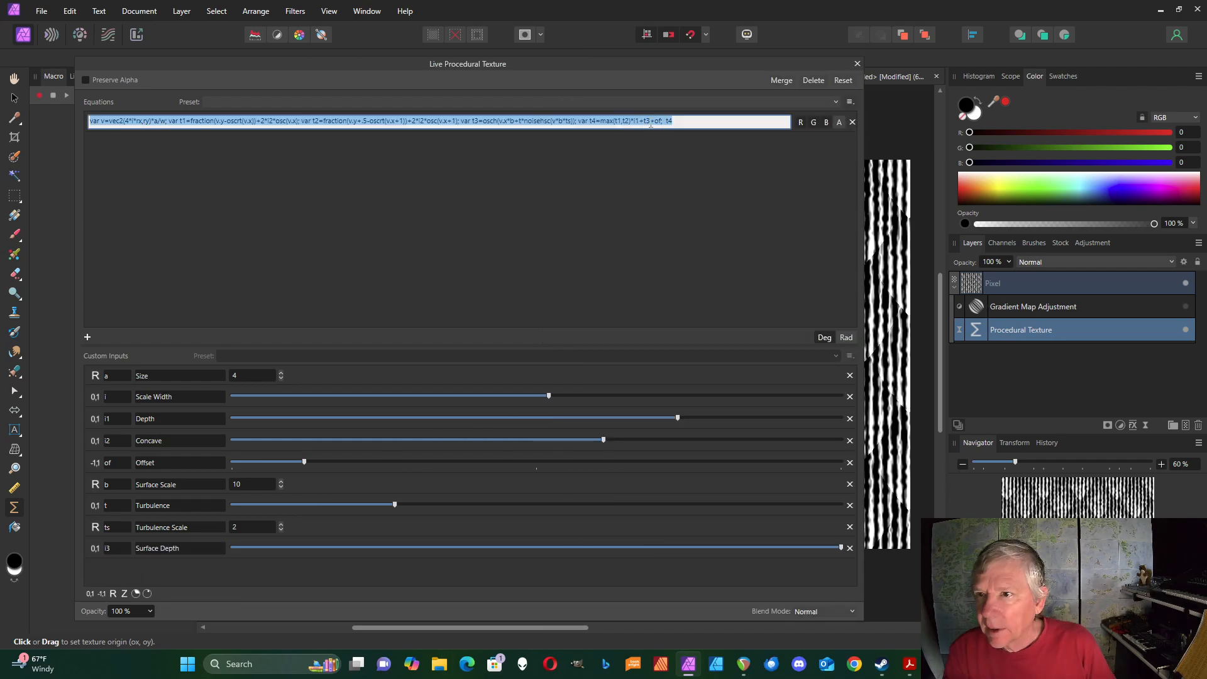
left_click(650, 123)
type("*i3")
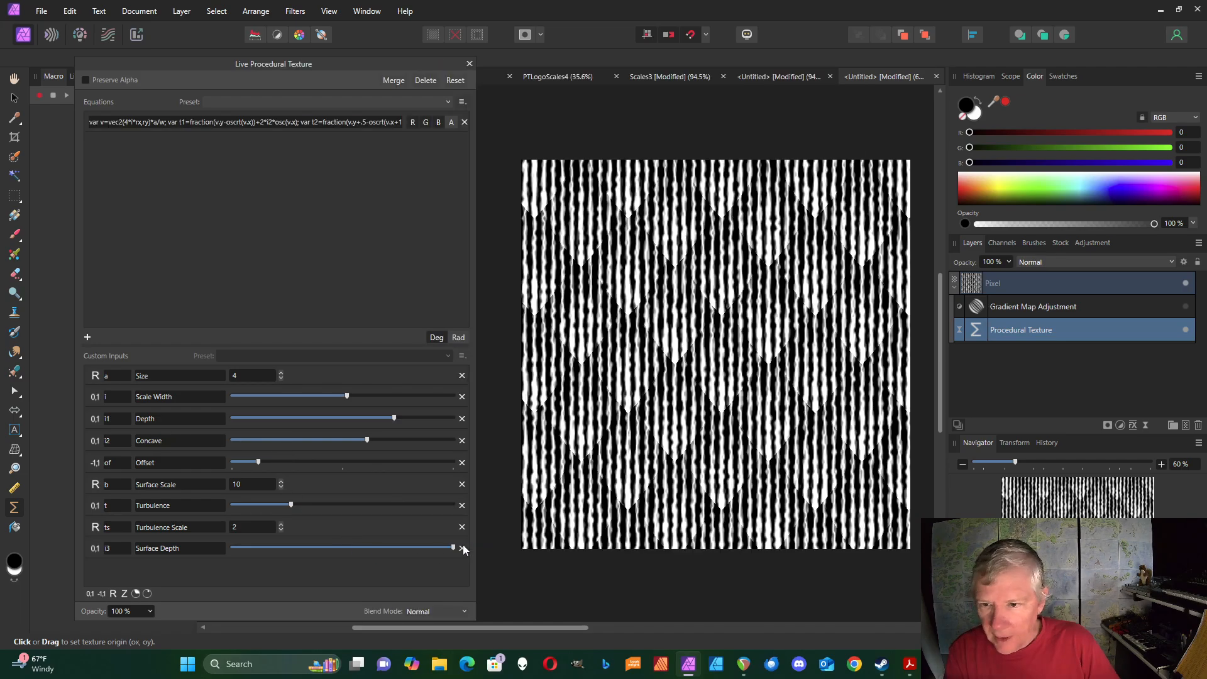
mouse_move(454, 549)
left_mouse_down()
mouse_move(187, 552)
mouse_move(358, 553)
mouse_move(262, 548)
left_mouse_up()
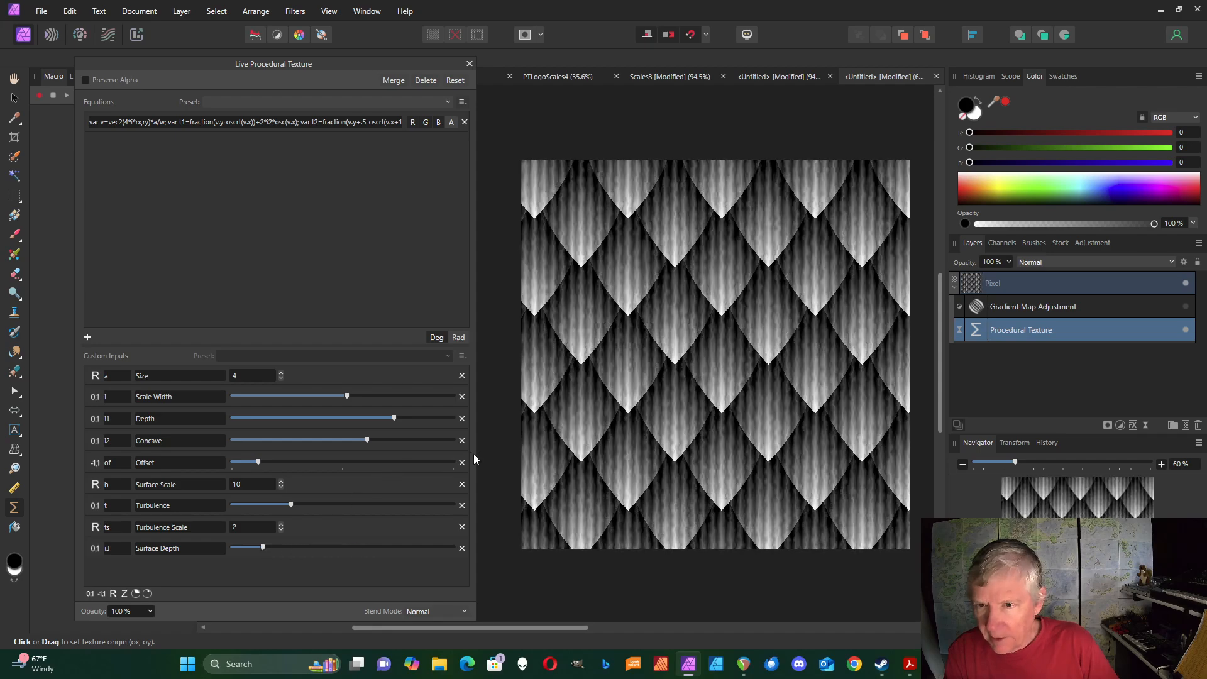
left_click_drag(474, 454, 894, 454)
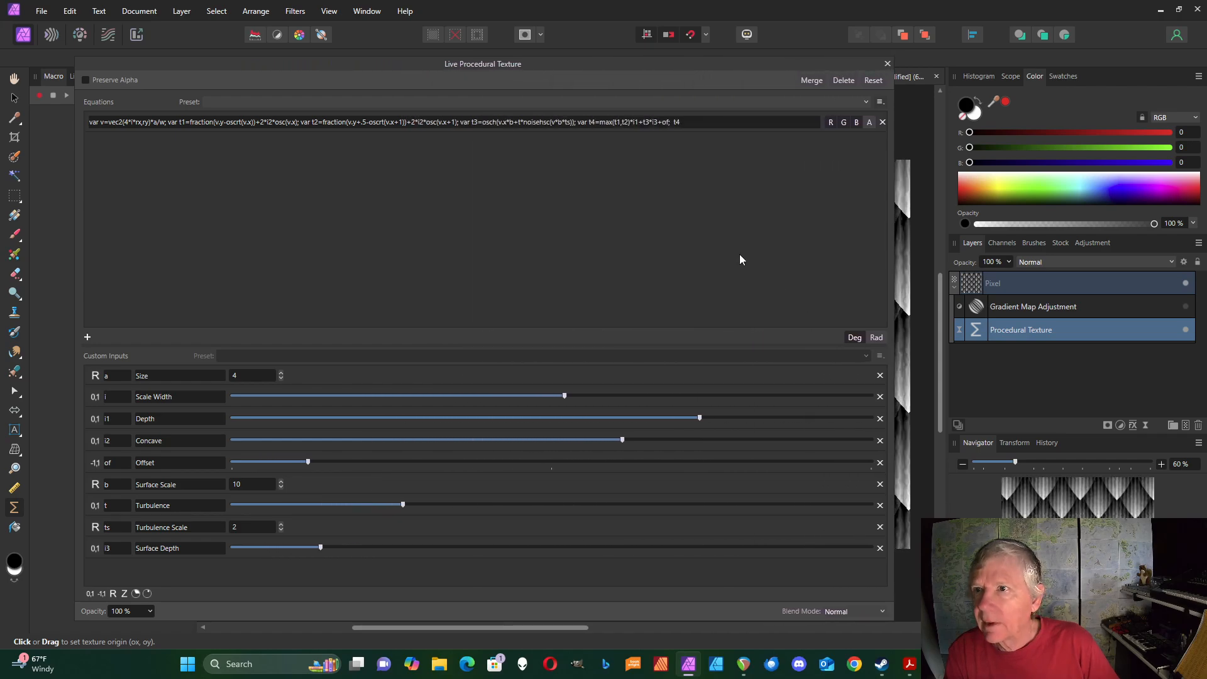
Divide the t3*i3 term by 2 in the t4 definition and narrow the Live Procedural Texture dialog to uncover the canvas
left_click(657, 125)
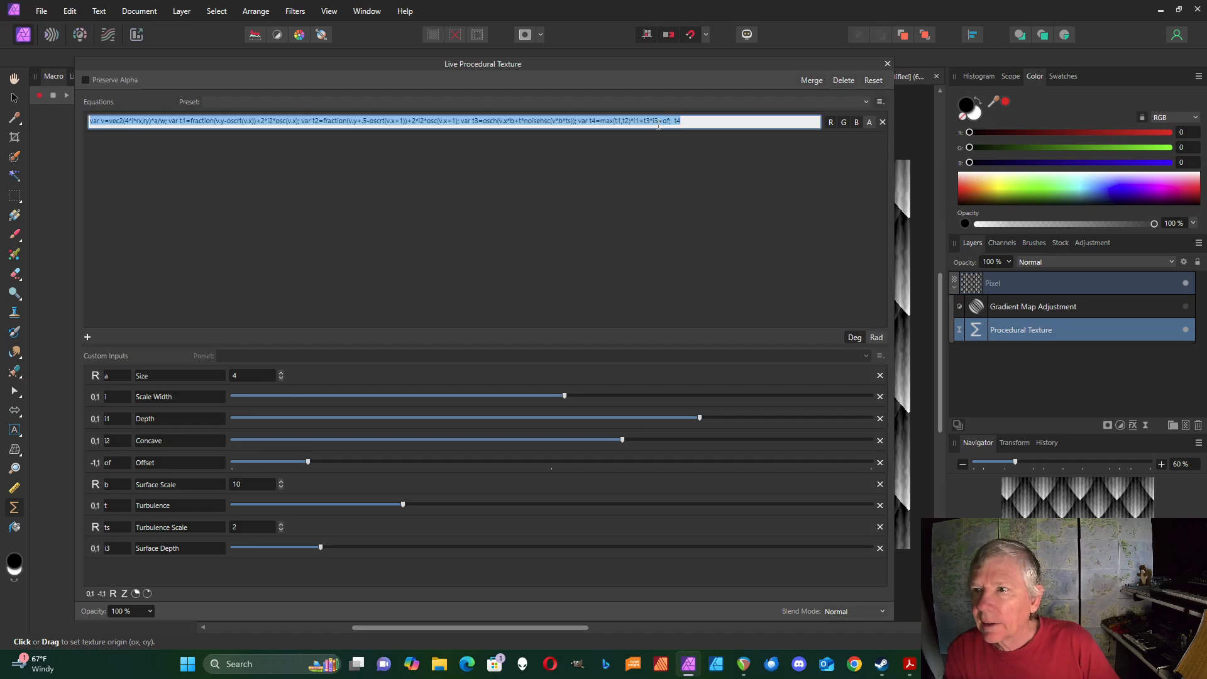
left_click(658, 124)
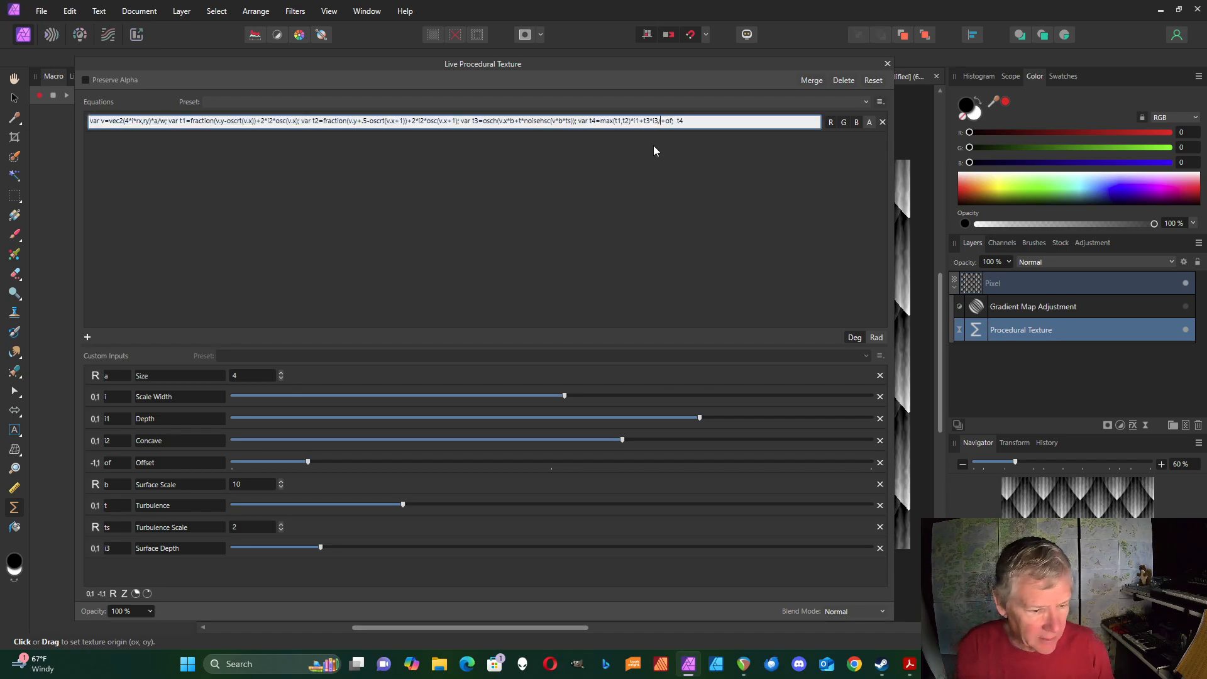
type("/2")
key("Return")
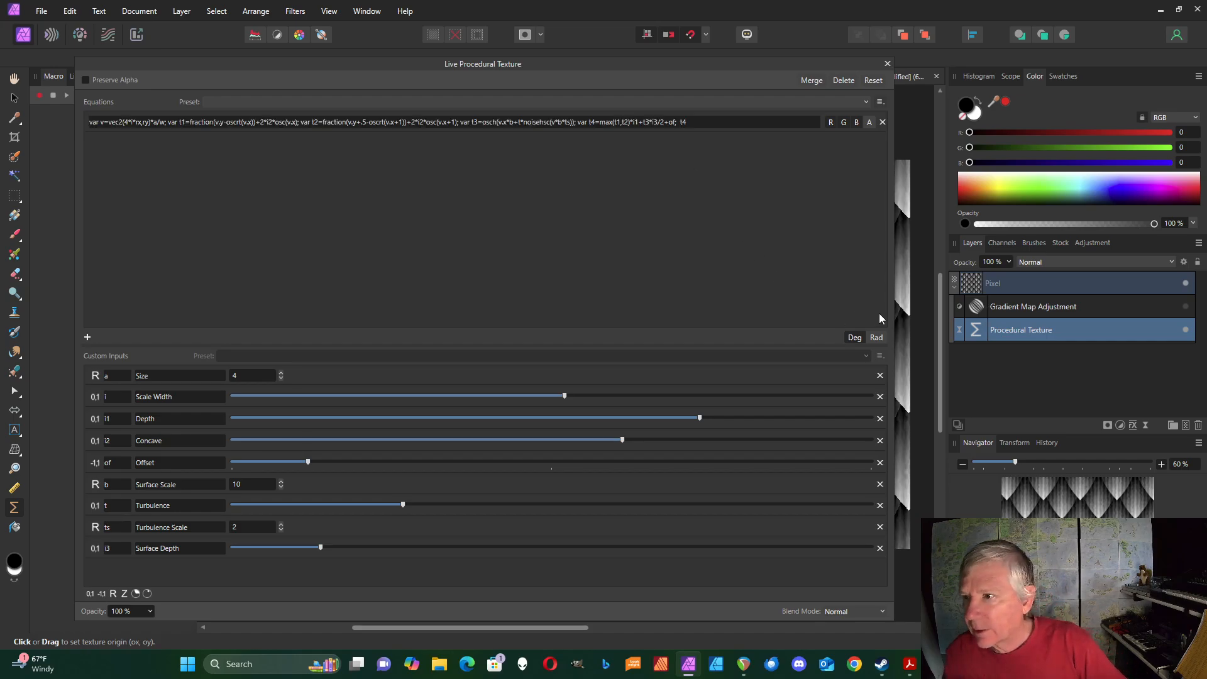
left_click_drag(893, 313, 476, 378)
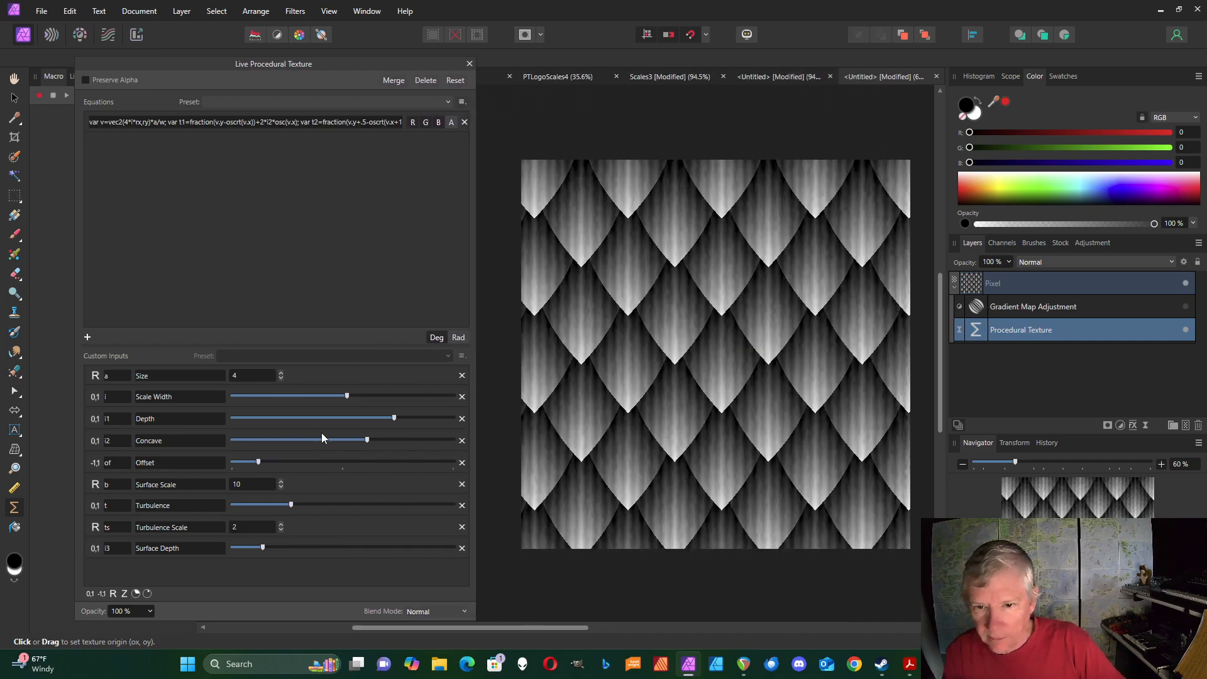
Lower Surface Depth to just under a tenth of its range and make the Gradient Map Adjustment visible
left_click_drag(263, 547, 291, 559)
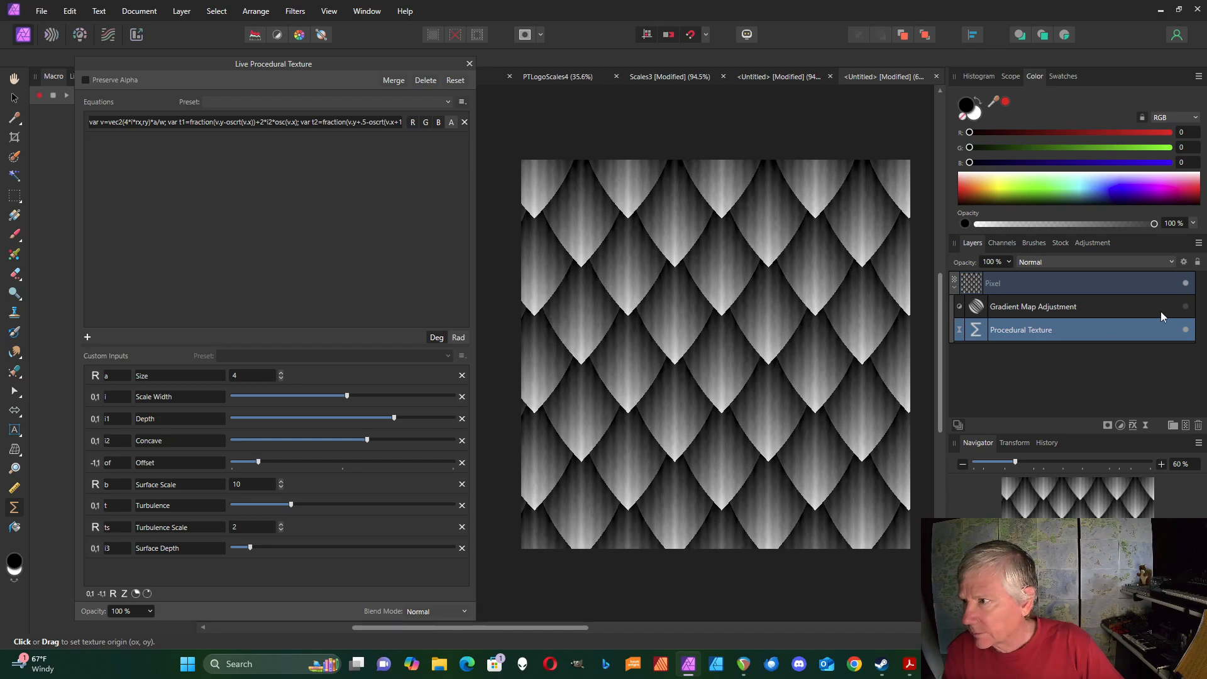
left_click(1187, 307)
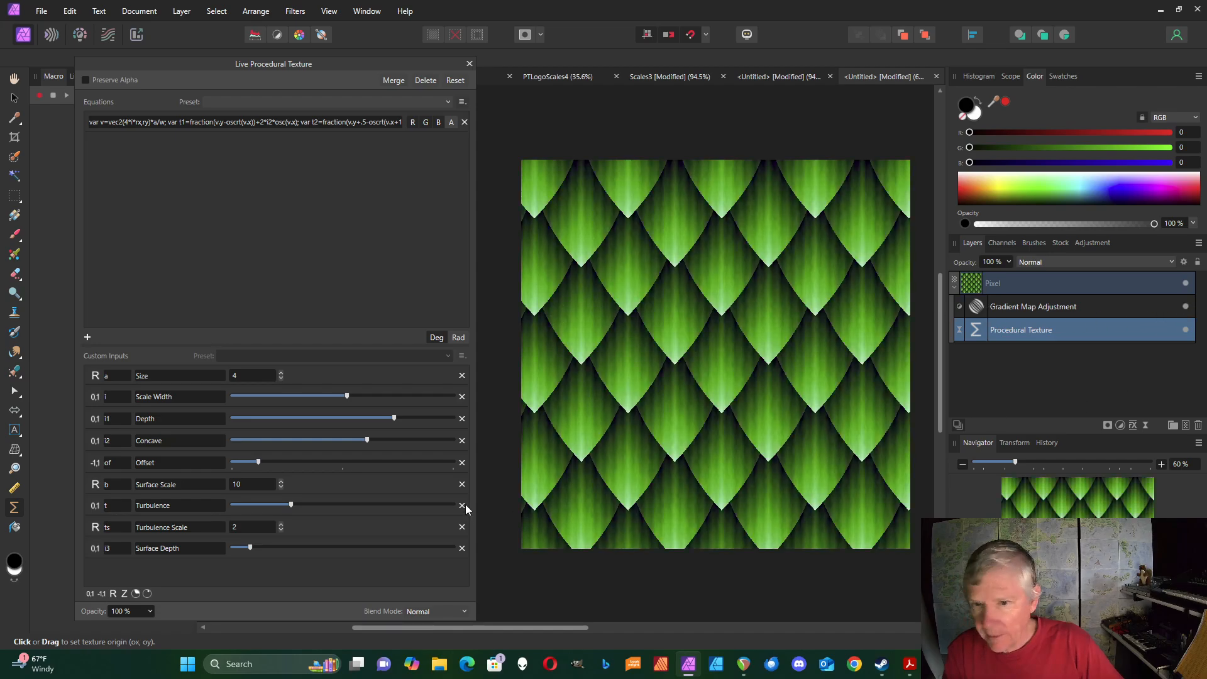
mouse_move(252, 550)
left_mouse_down()
mouse_move(318, 547)
mouse_move(230, 545)
mouse_move(248, 548)
left_mouse_up()
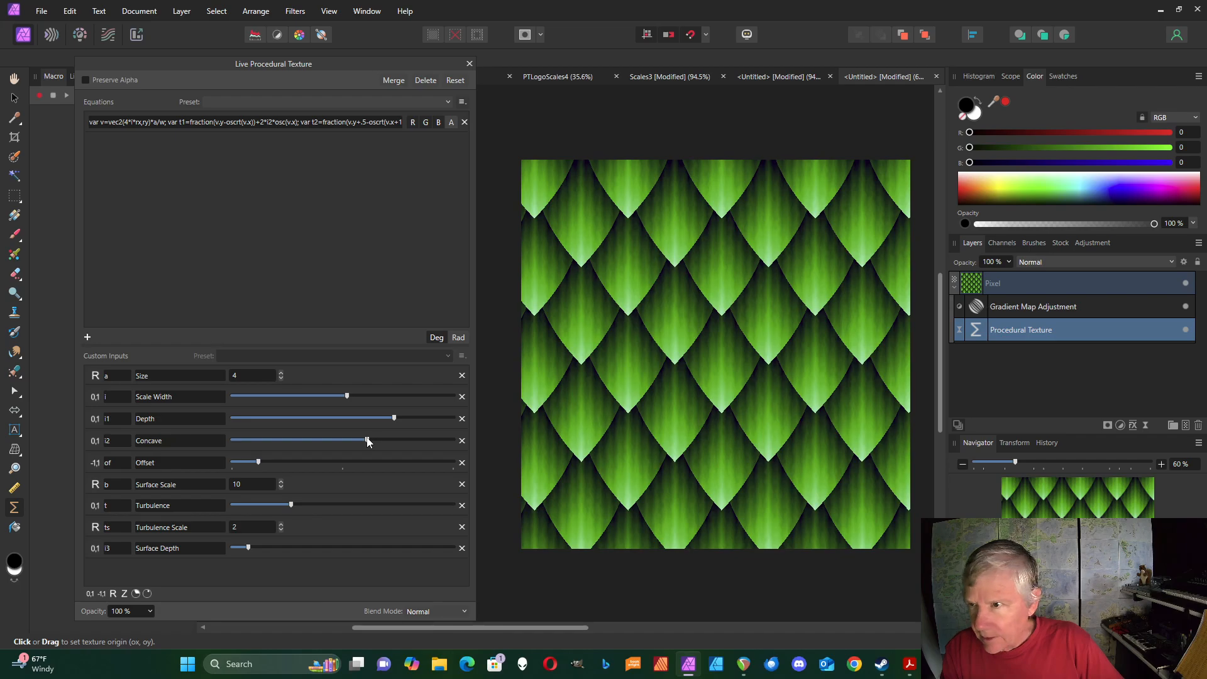
Rebalance the scale shading with Concave at about two thirds, Depth at about half and Offset at about a quarter of their slider ranges
left_click_drag(368, 442, 463, 440)
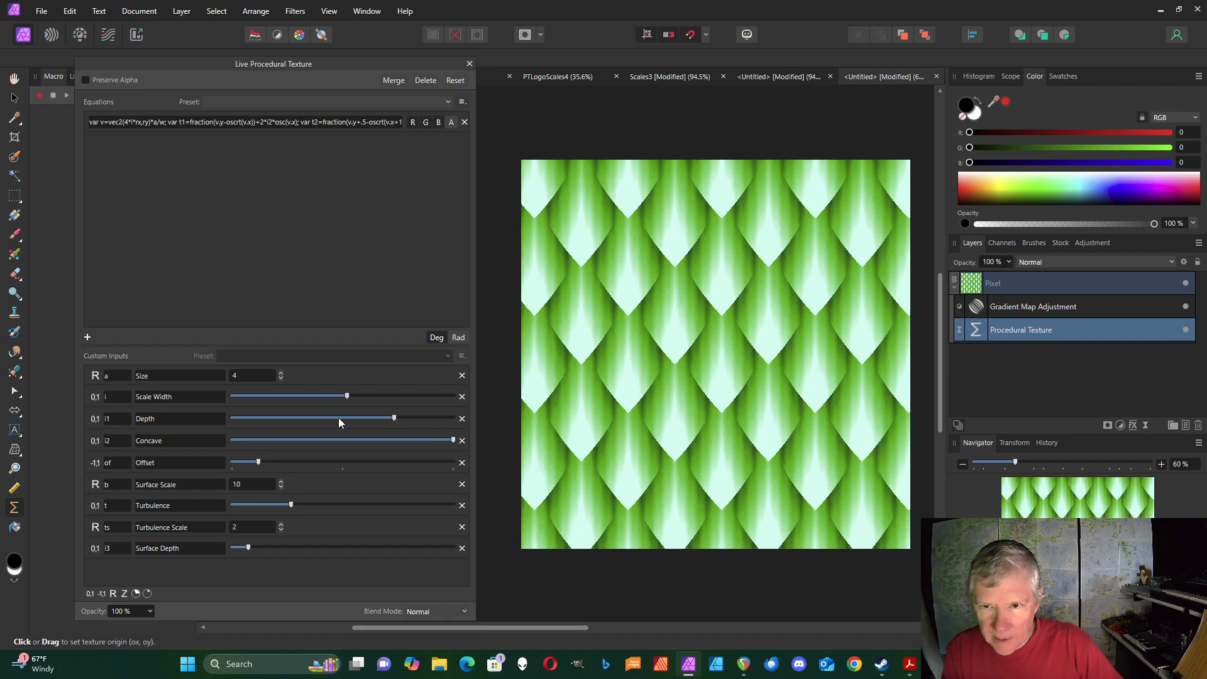
left_click_drag(254, 461, 225, 460)
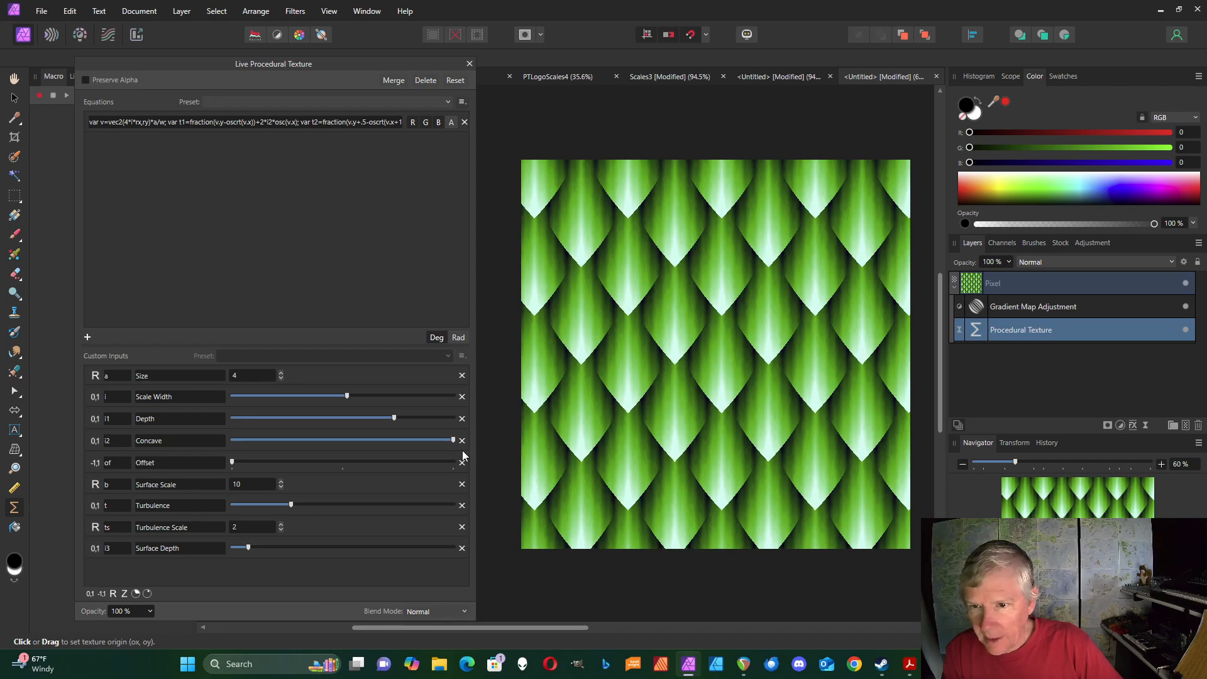
left_click_drag(452, 441, 375, 441)
left_click_drag(228, 464, 320, 463)
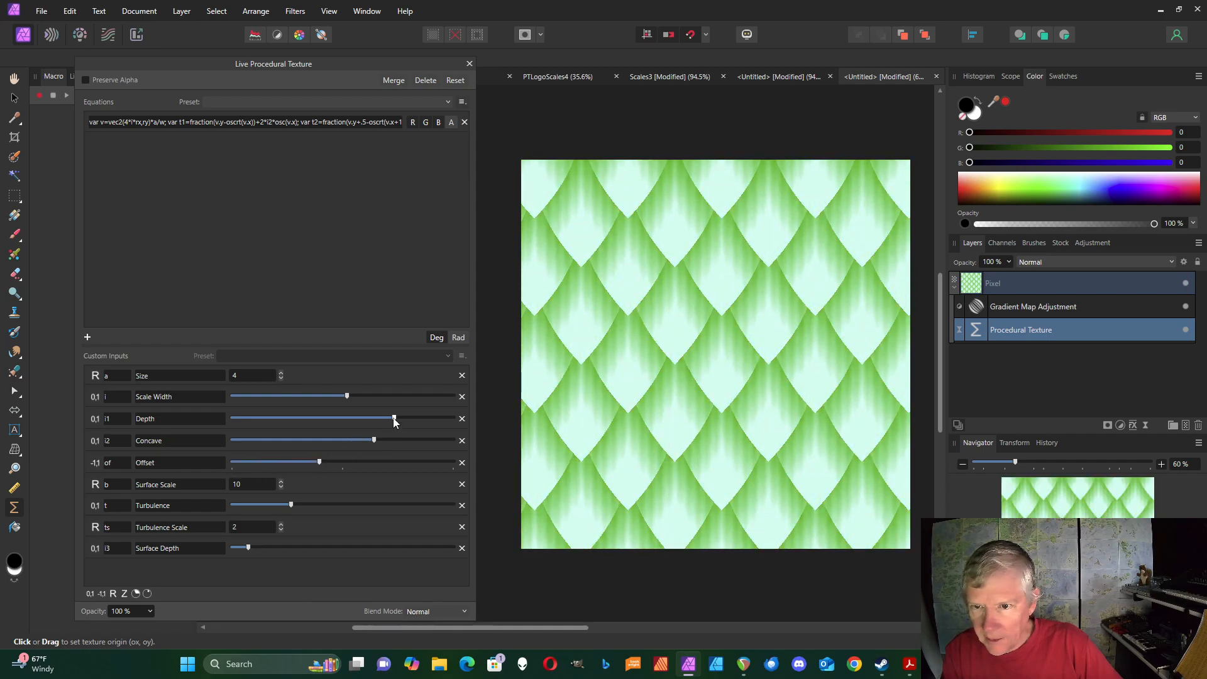
left_click_drag(393, 418, 349, 419)
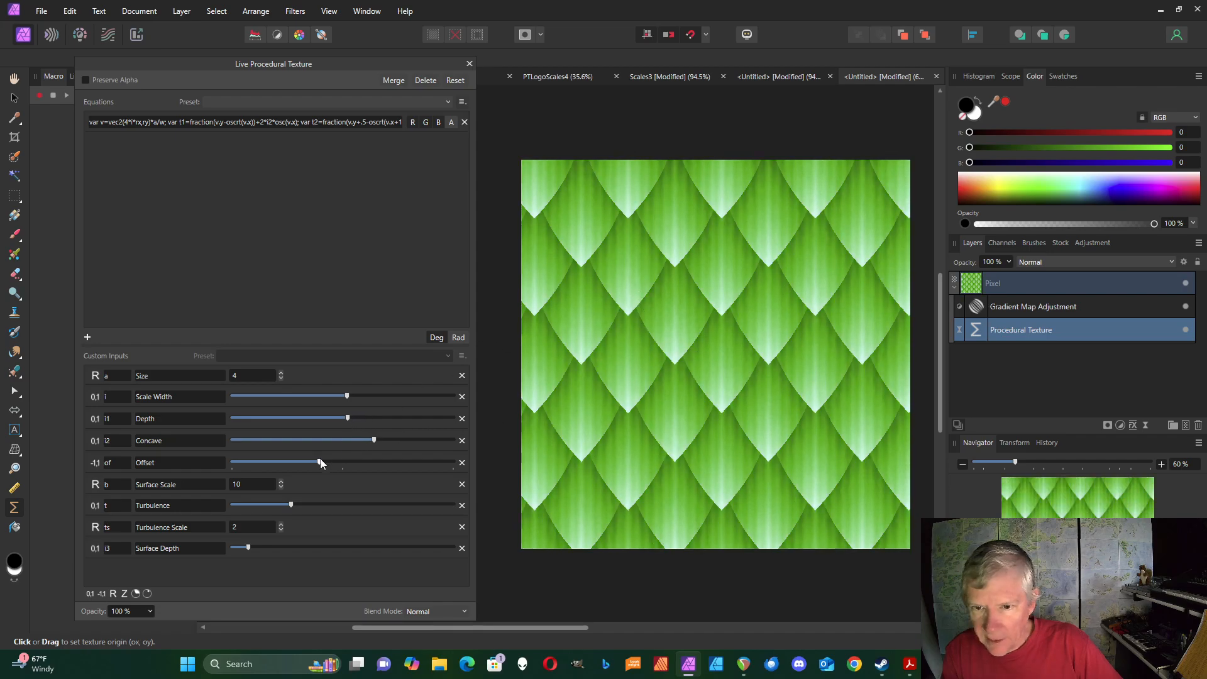
left_click_drag(316, 463, 289, 463)
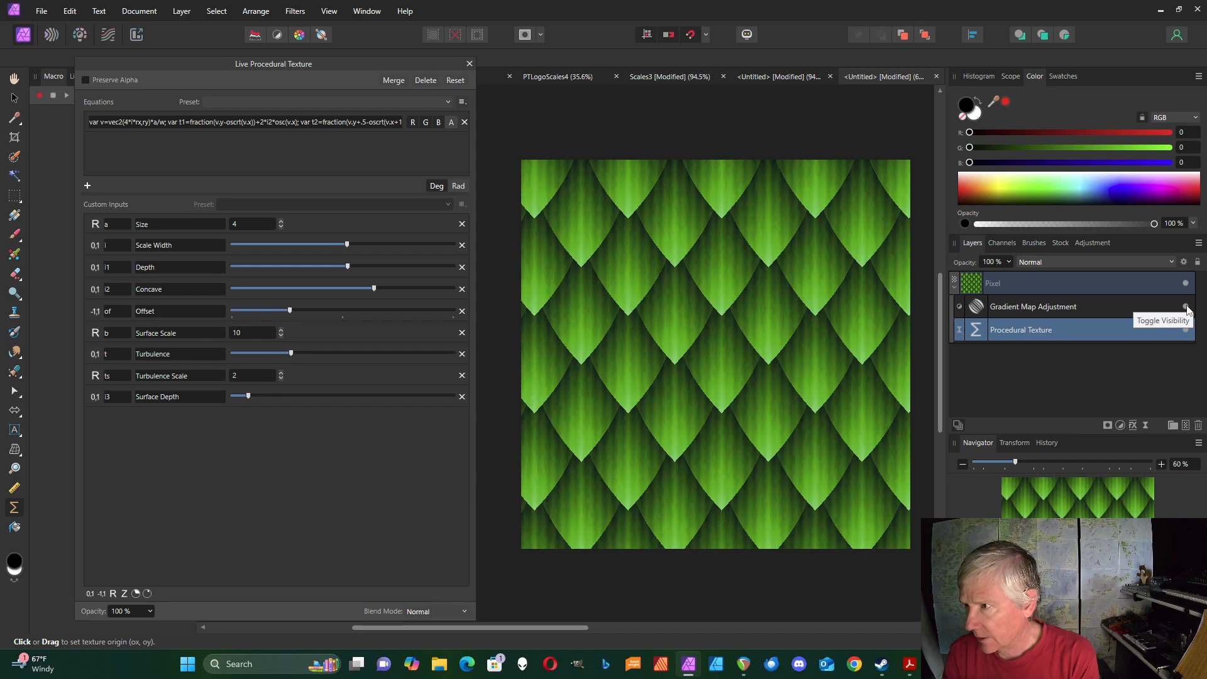
Hide the Gradient Map Adjustment and merge the visible greyscale scales into a new pixel layer
left_click(1186, 306)
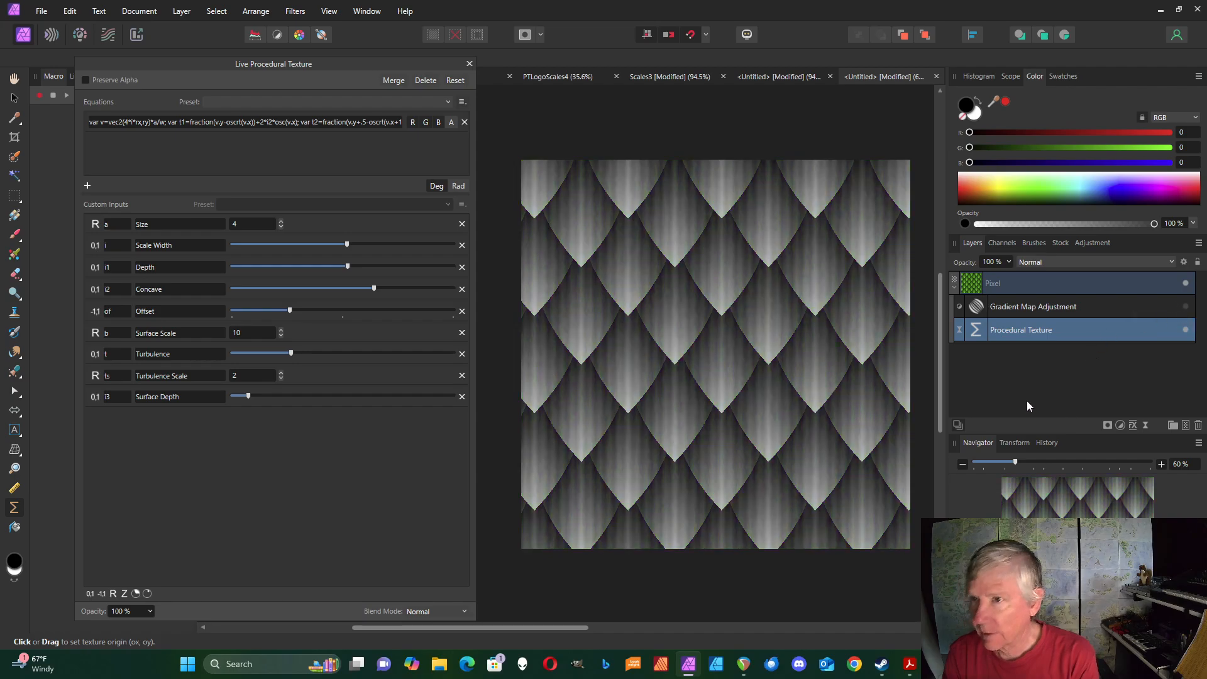
left_click(955, 287)
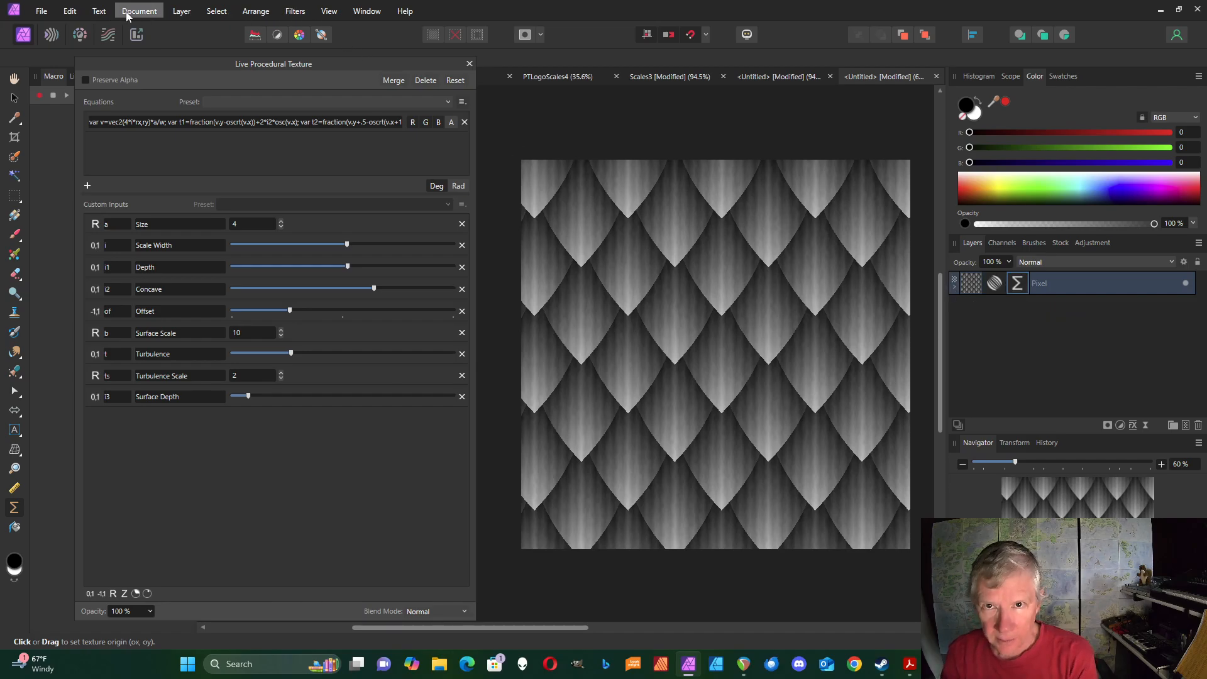
left_click(176, 15)
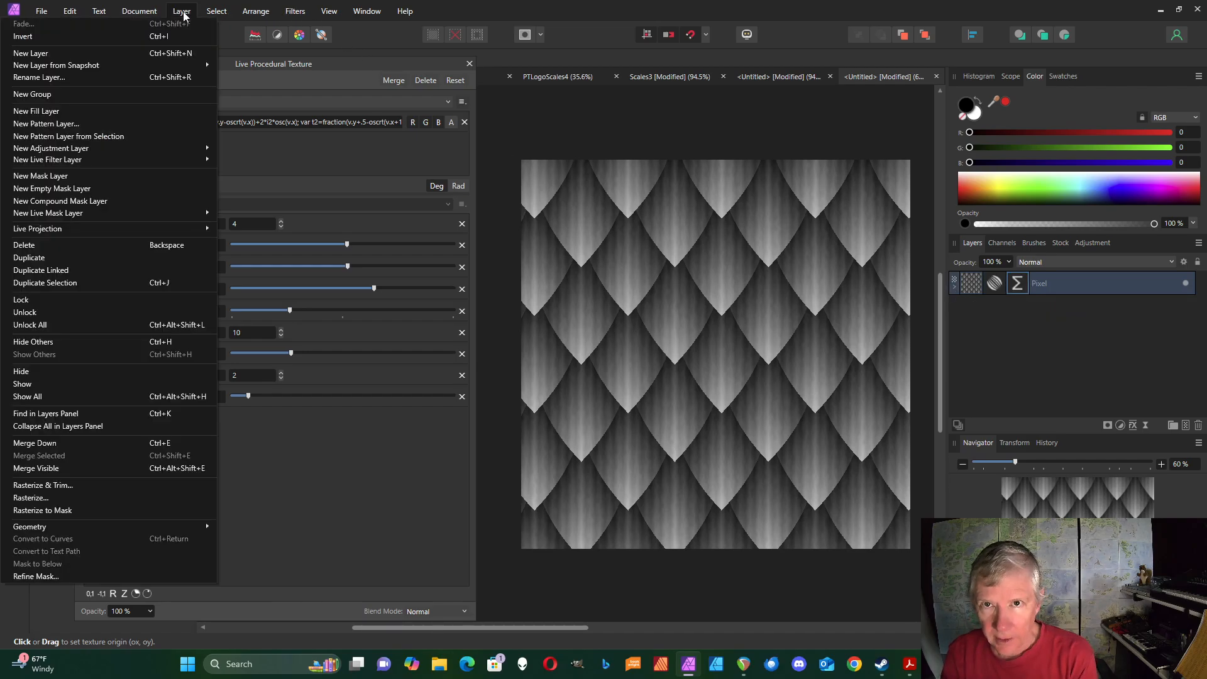
left_click(52, 471)
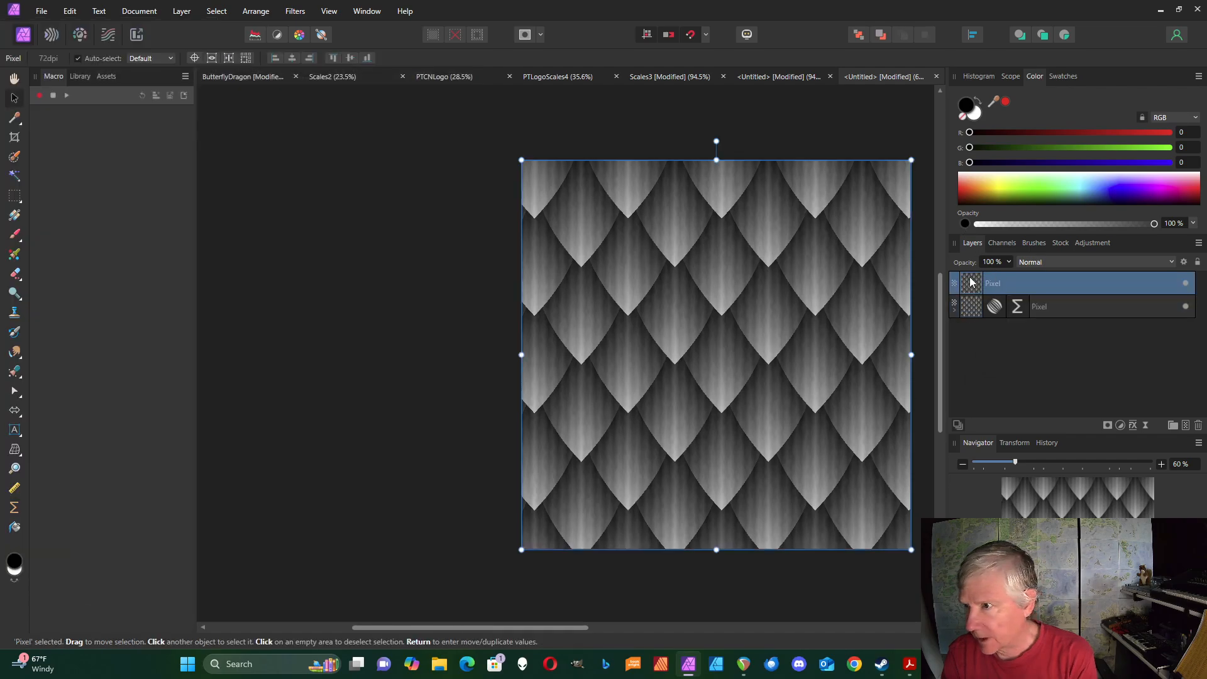
Copy the Phong 0 and Normal Map layers from the red and green scales document into the new scales document
left_click(758, 80)
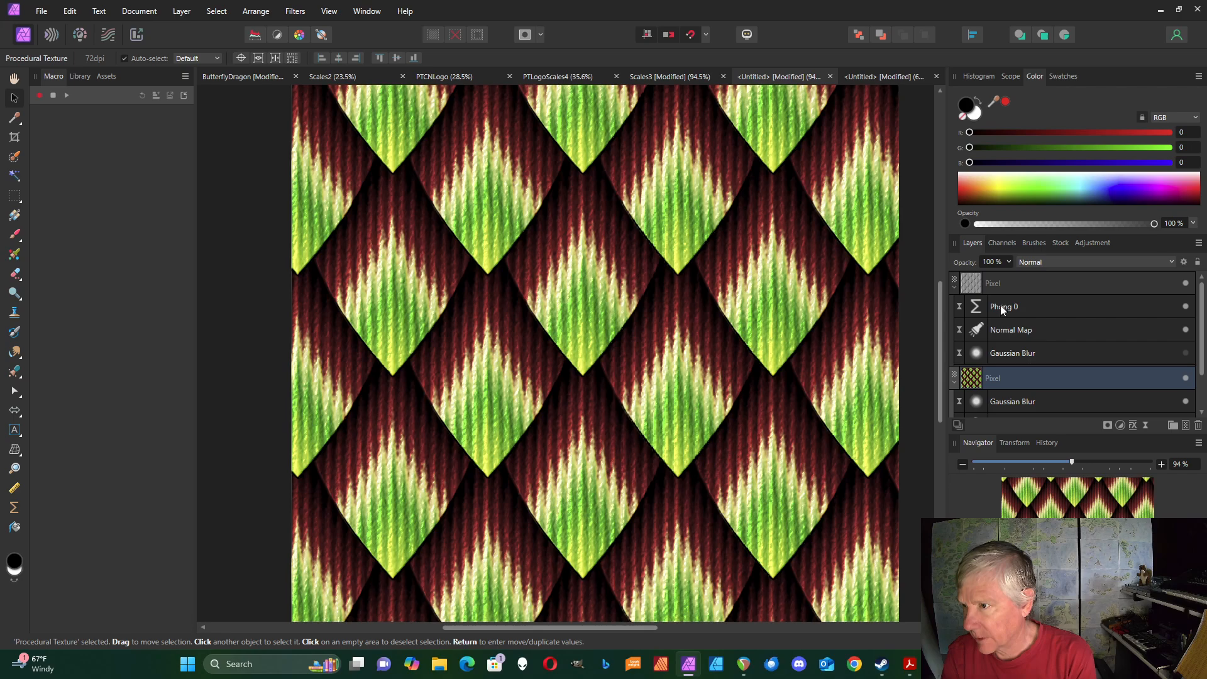
left_click(1001, 308)
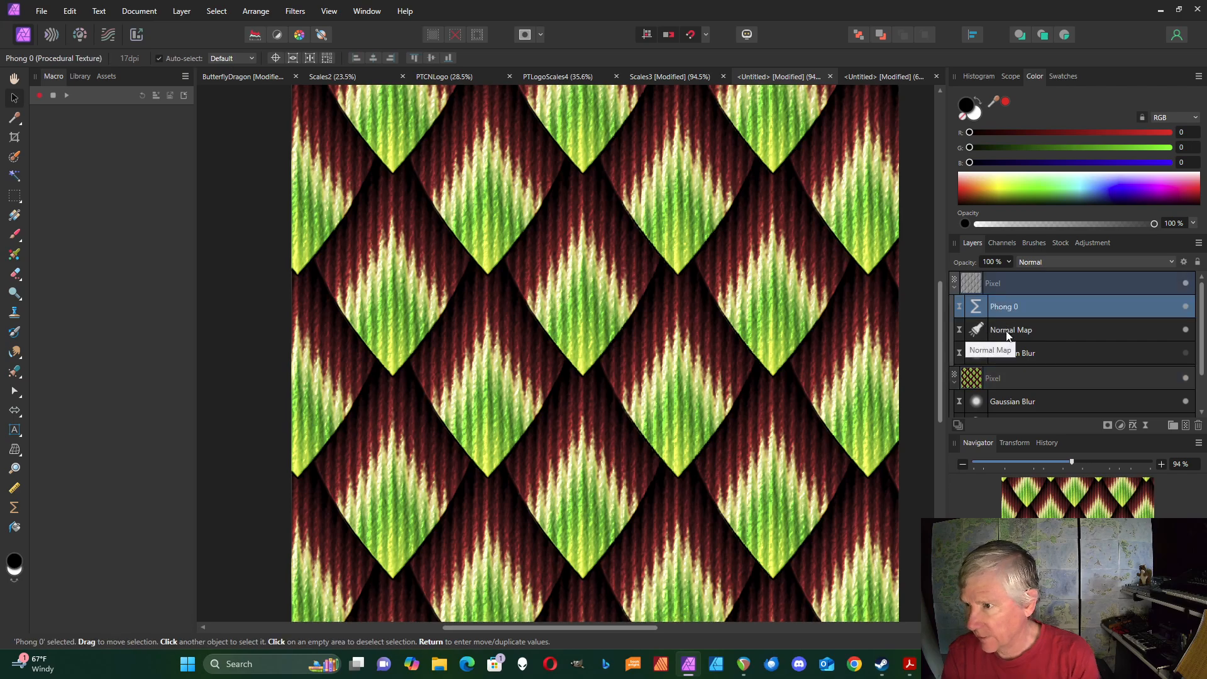
left_click(1007, 335, "shift")
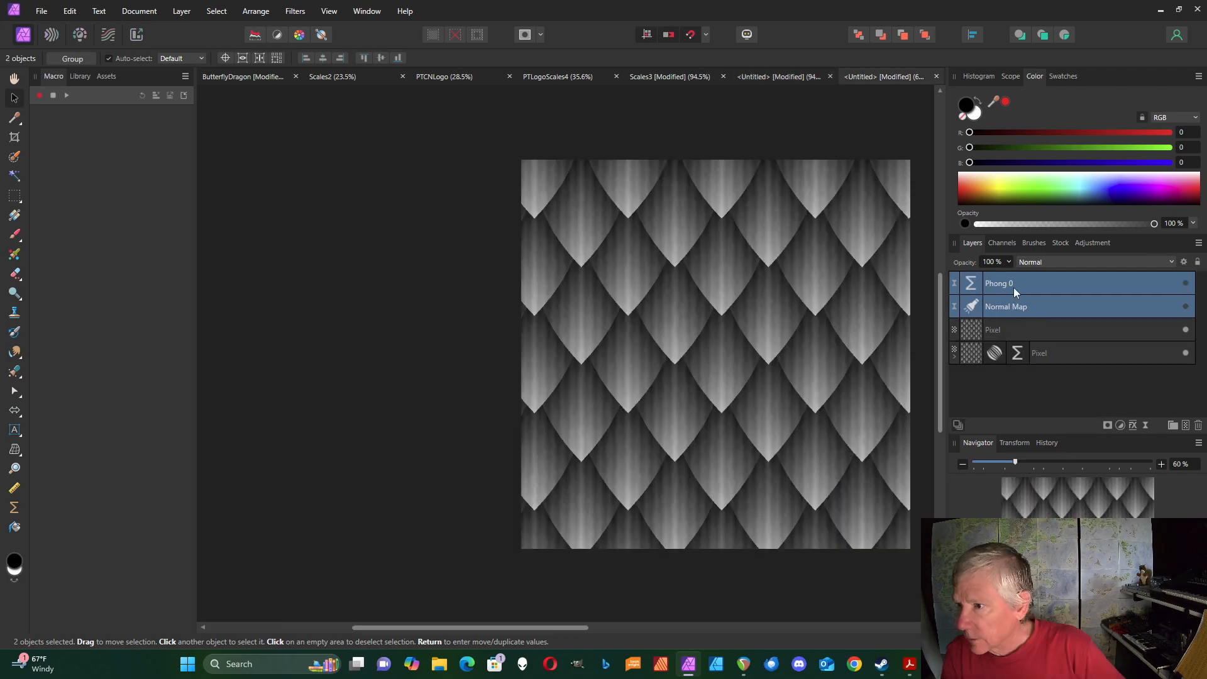
Nest the Normal Map filter in the merged Pixel layer with Phong 0 above it, and make both visible
left_click(1013, 288)
left_click(976, 306)
mouse_move(976, 307)
left_mouse_down()
mouse_move(978, 333)
mouse_move(996, 324)
mouse_move(959, 319)
left_mouse_up()
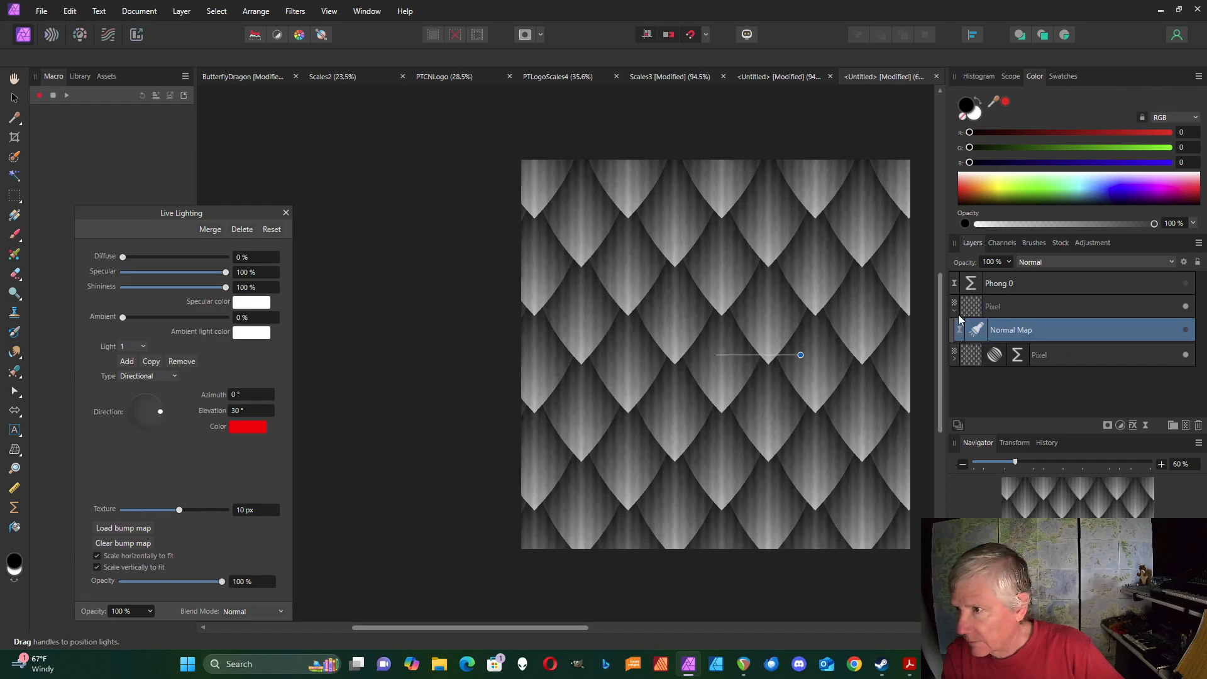
left_click(1185, 330)
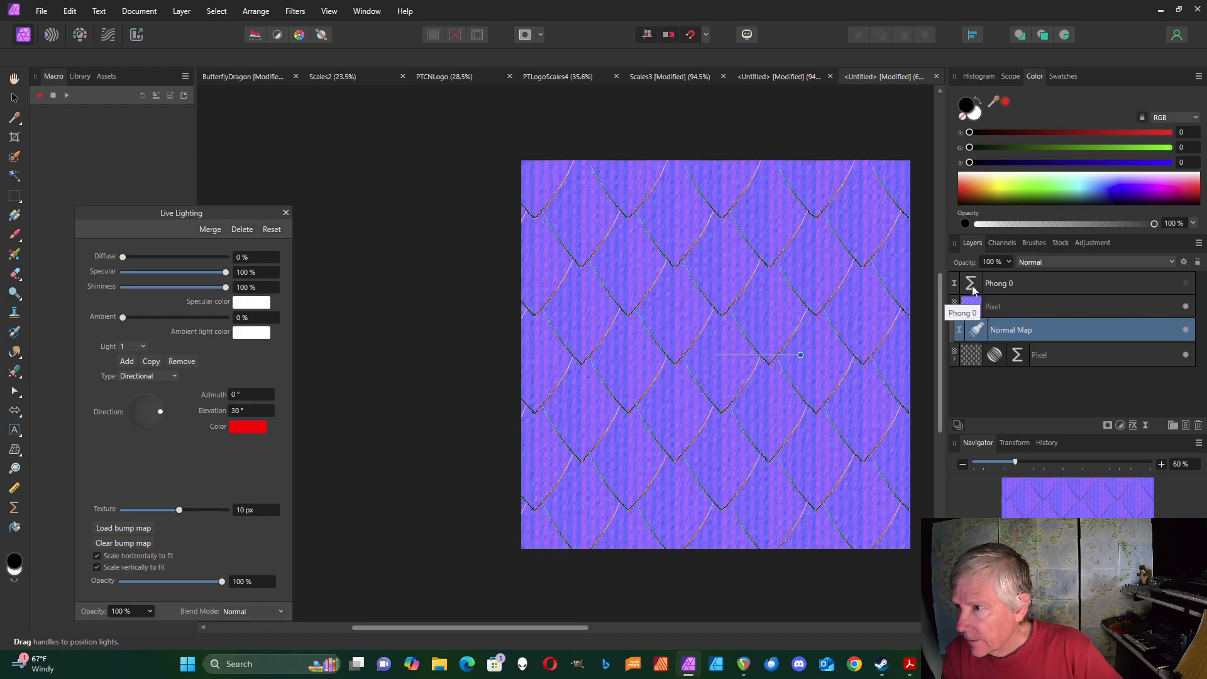
left_click_drag(971, 287, 984, 326)
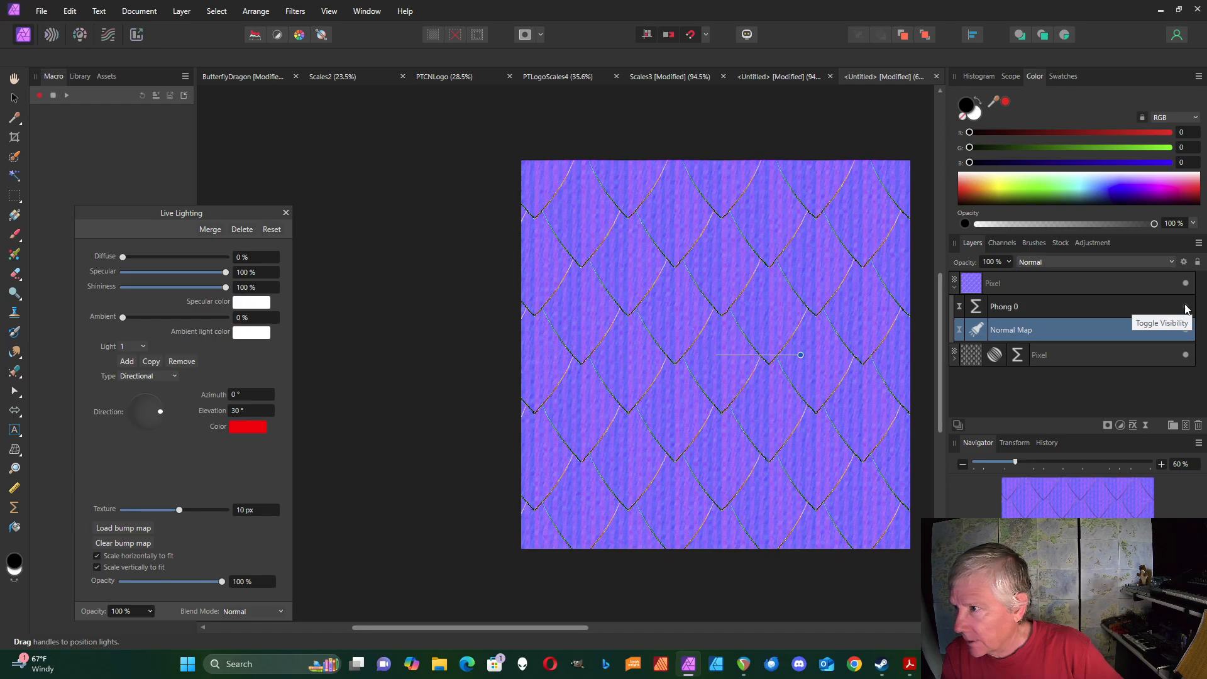
left_click(1186, 307)
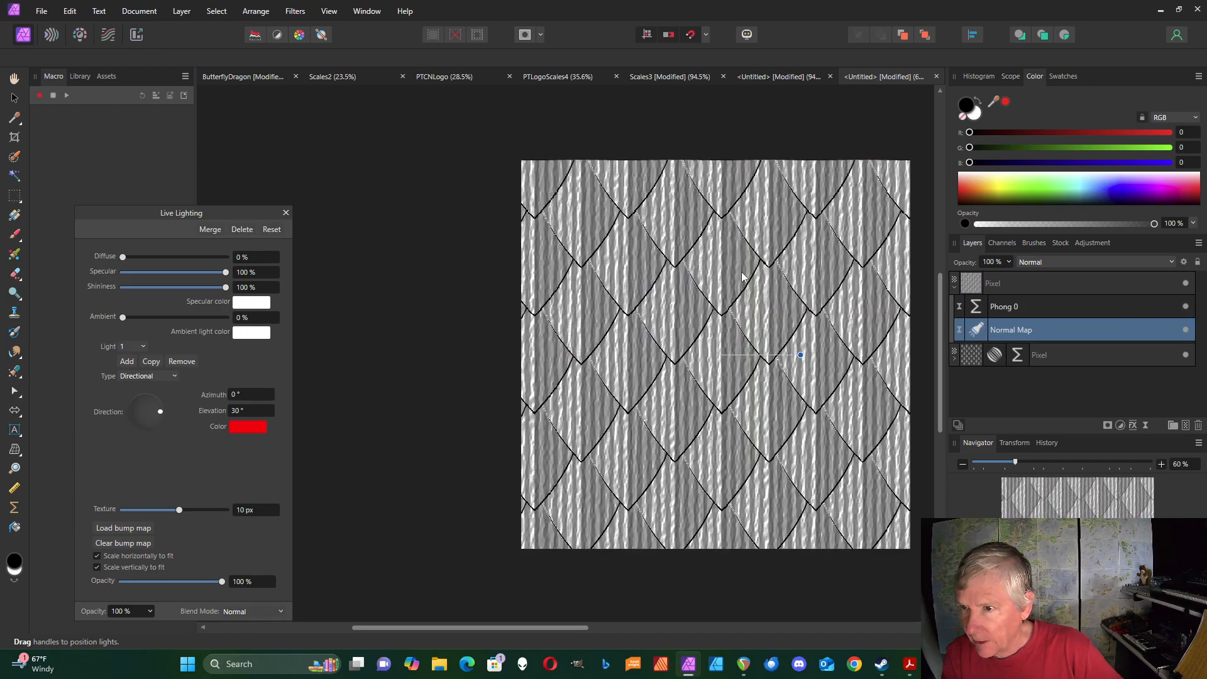
Add a live Gaussian Blur beneath the Normal Map inside the merged Pixel layer with a 0.5 px radius
left_click(1145, 425)
scroll(1062, 74, "up", 2)
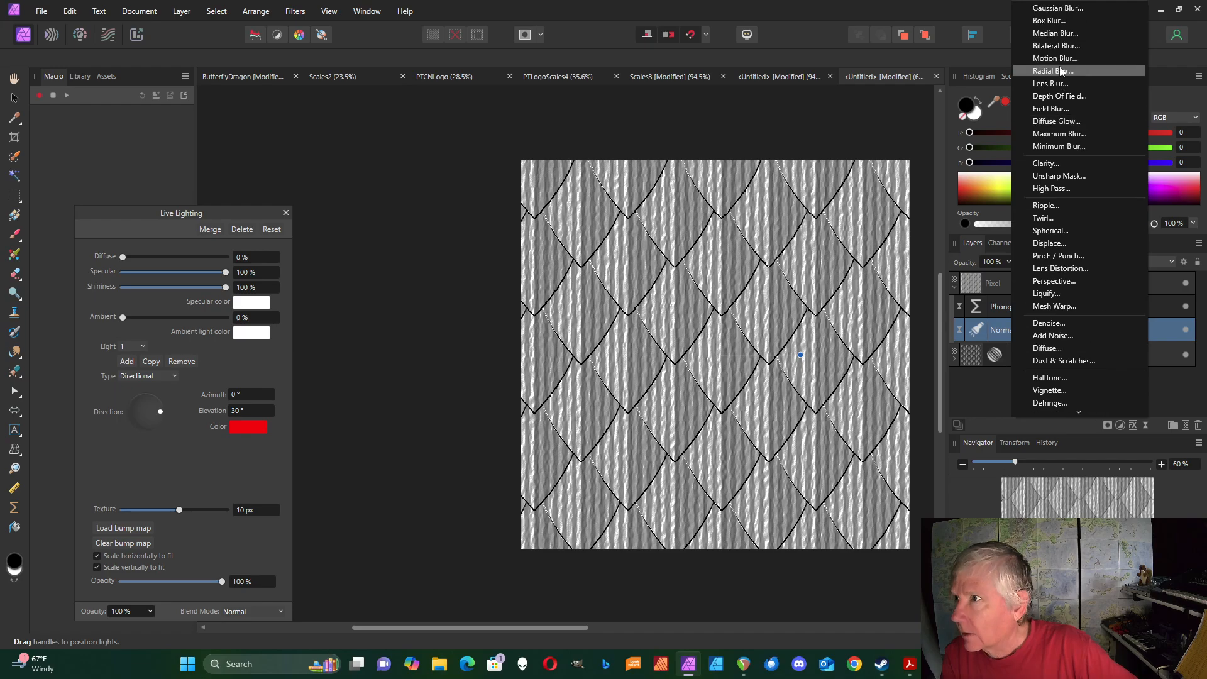
left_click(1066, 13)
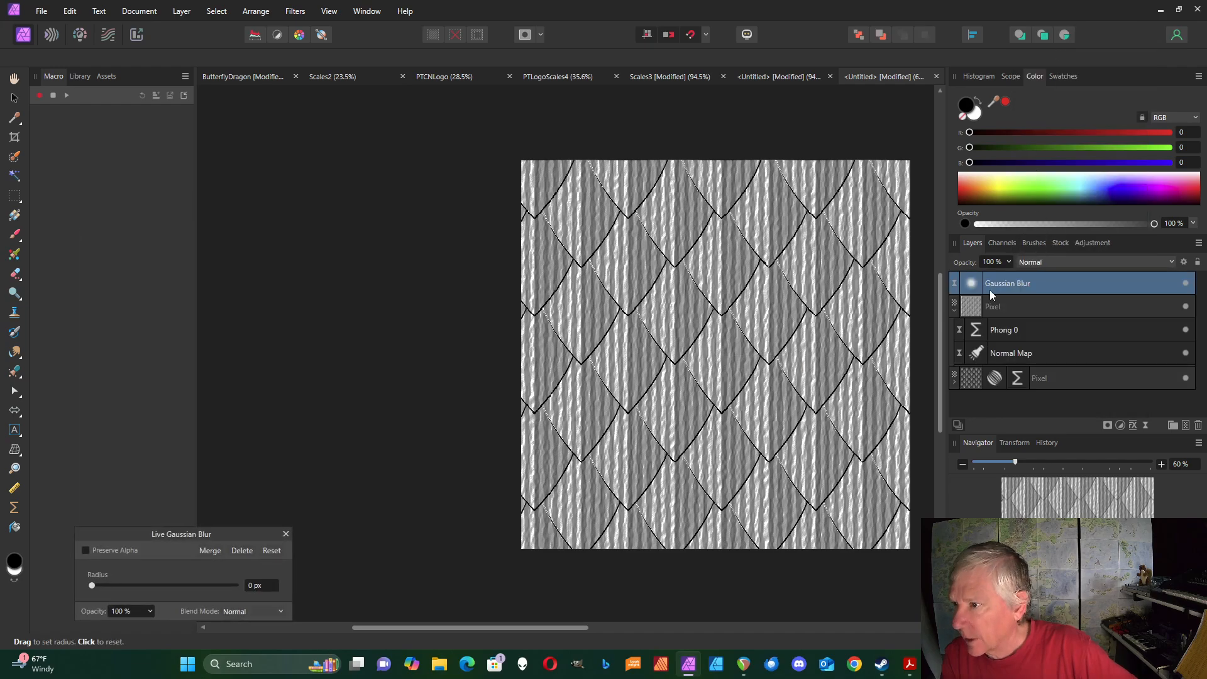
left_click_drag(972, 282, 990, 363)
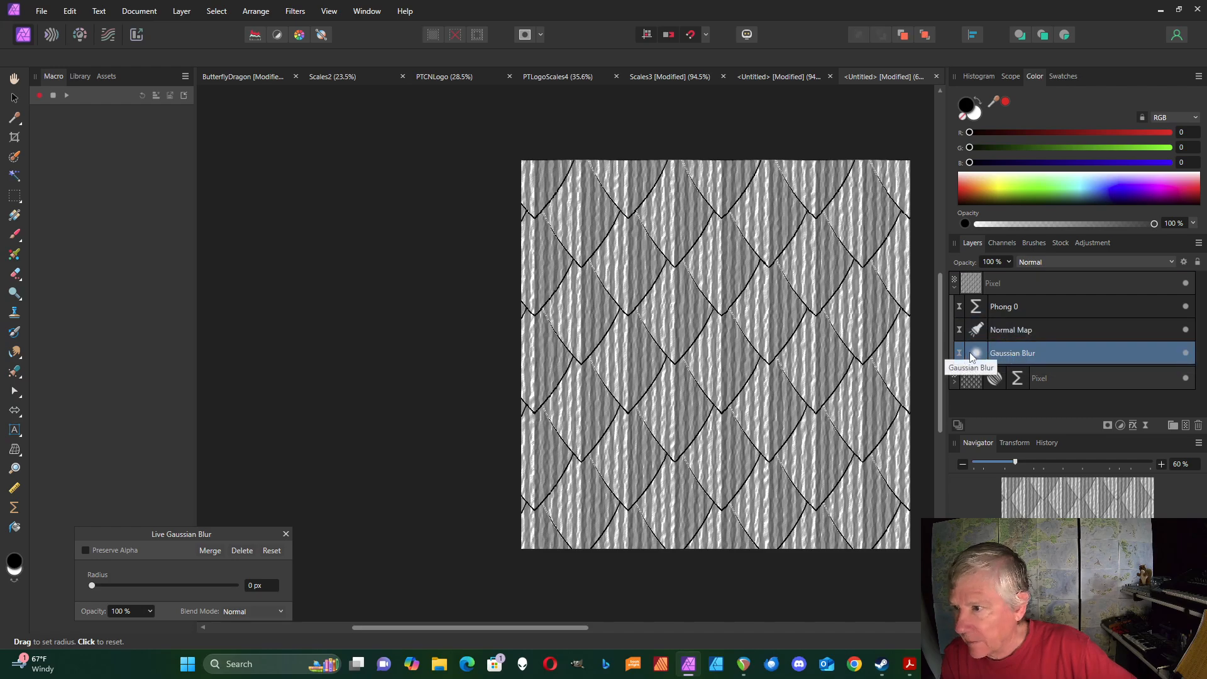
left_click_drag(91, 586, 106, 587)
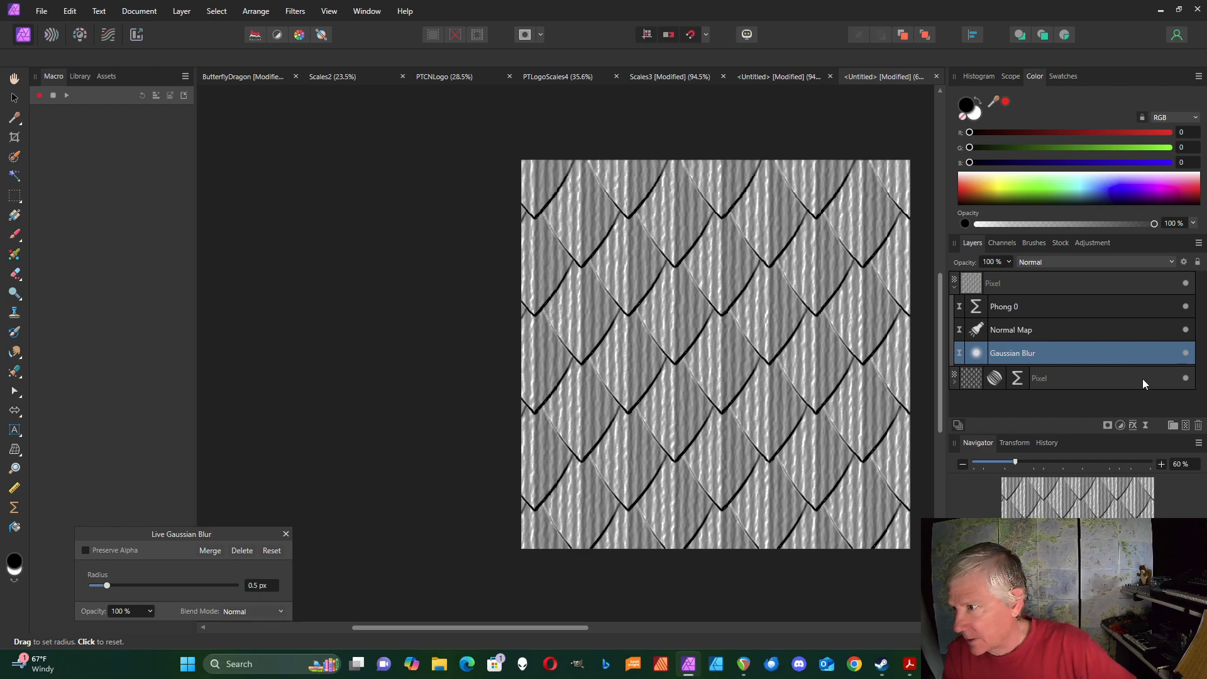
Make the Gradient Map Adjustment in the lower Pixel layer visible and collapse both layers, keeping the lighting layer selected
left_click(953, 292)
left_click(1026, 292)
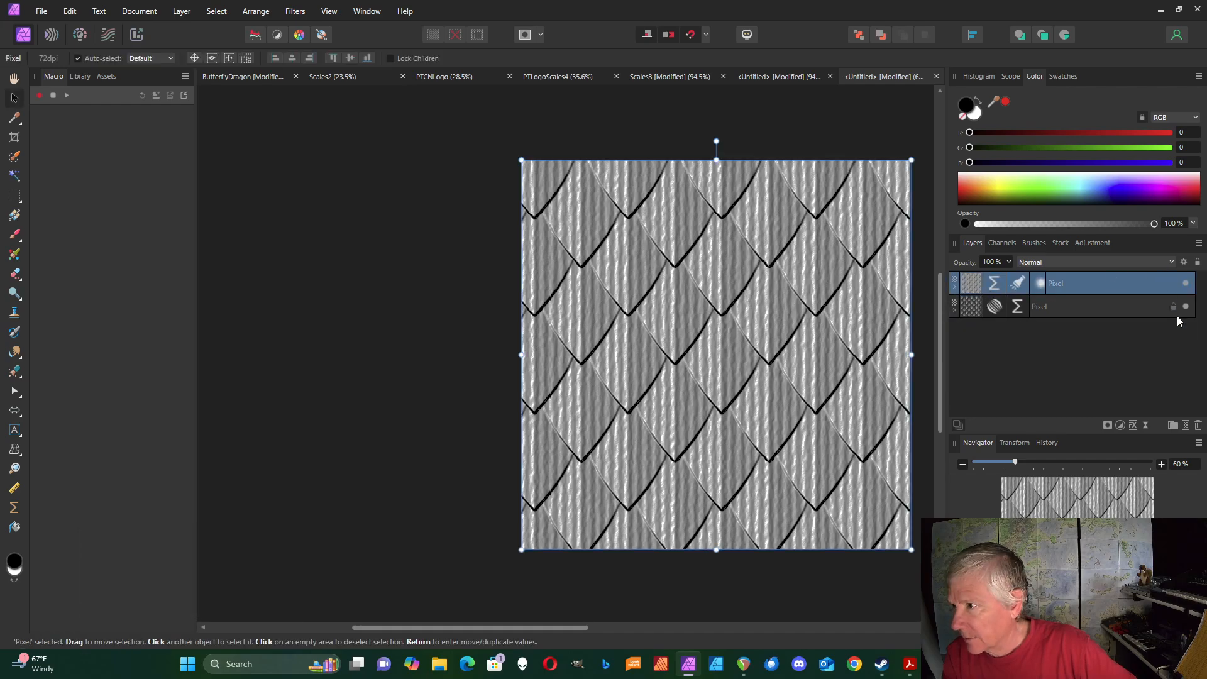
left_click(953, 310)
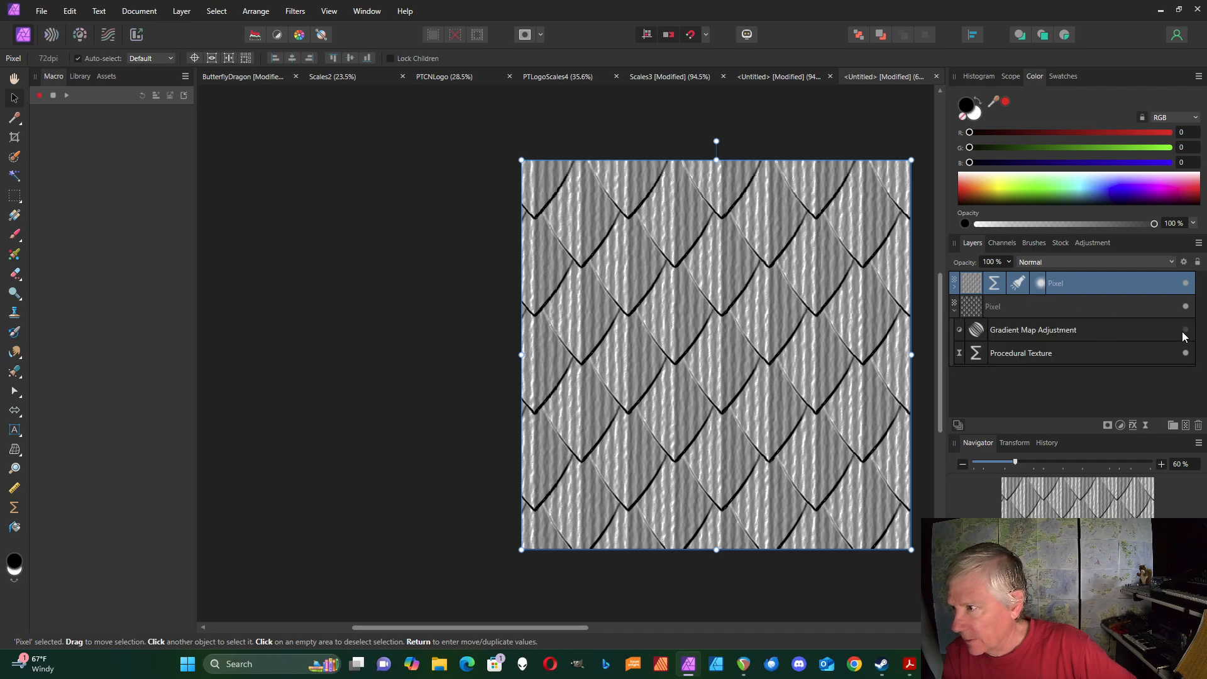
left_click(954, 310)
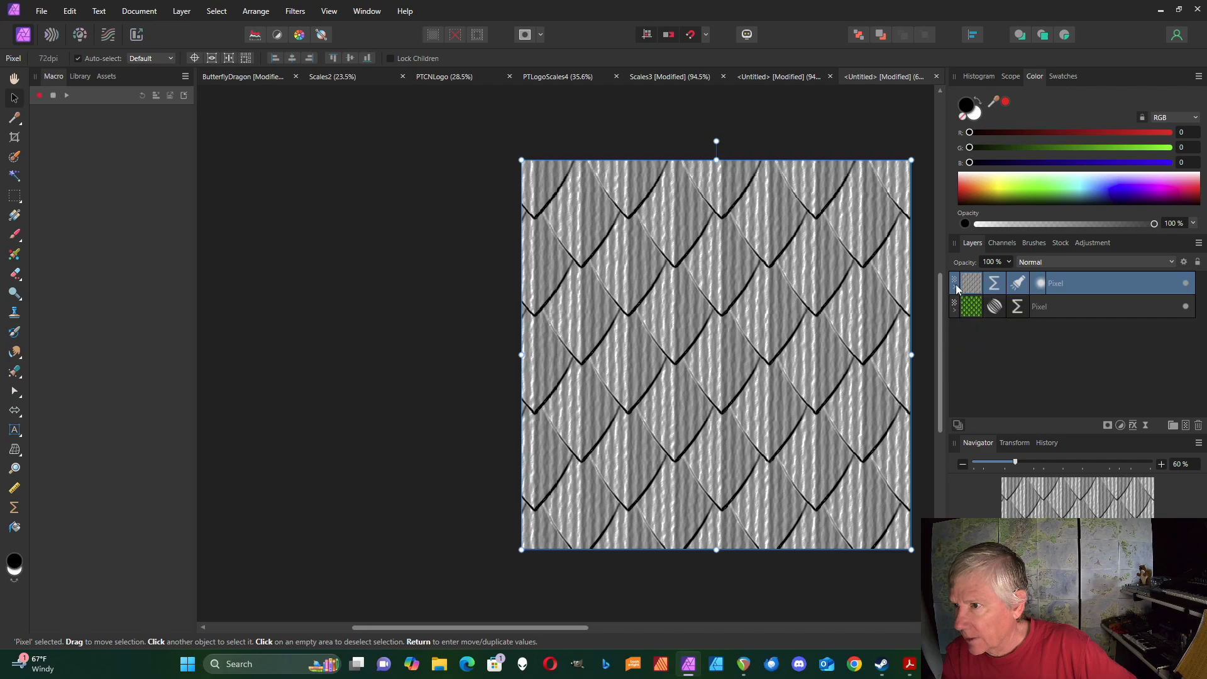
Set the blend mode of the upper Phong-lit Pixel layer to Overlay and inspect the scales up close
left_click(1065, 260)
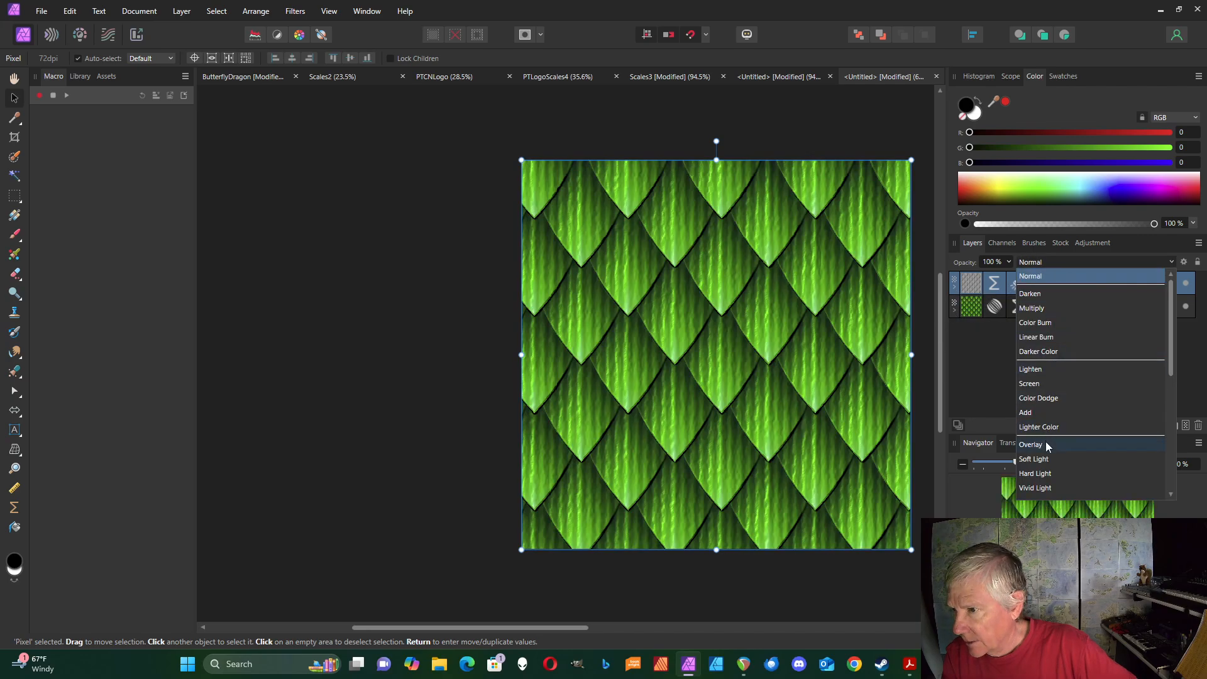
left_click(1047, 446)
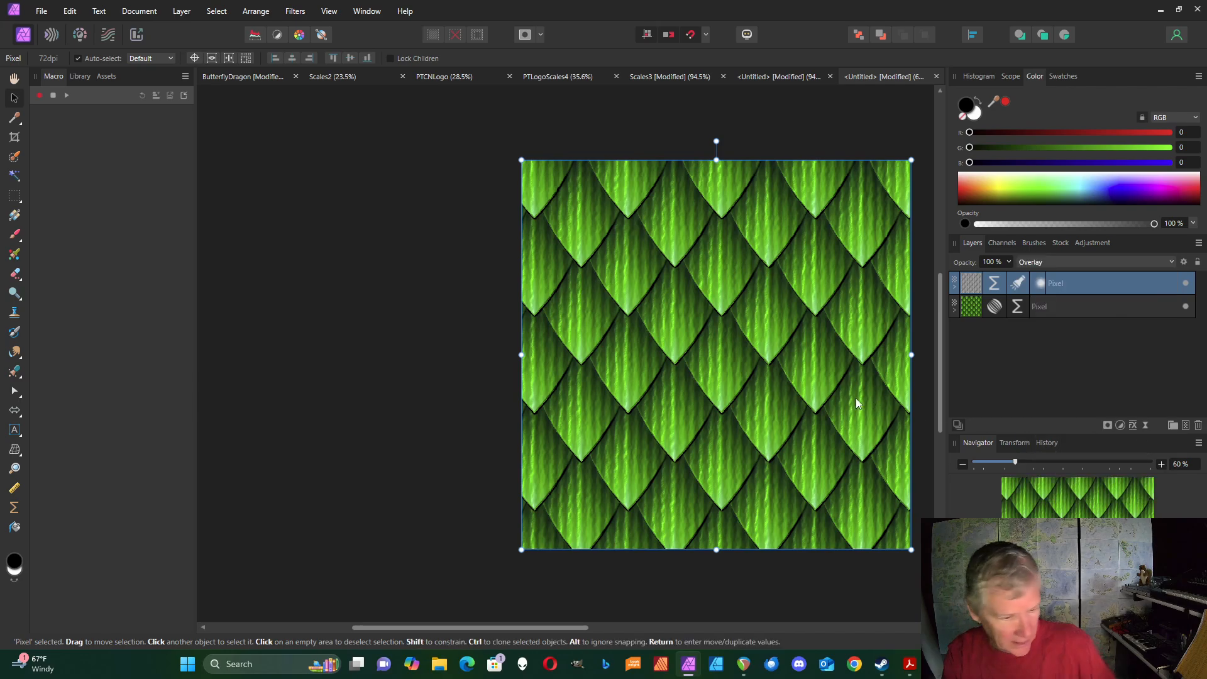
scroll(840, 392, "up", 3)
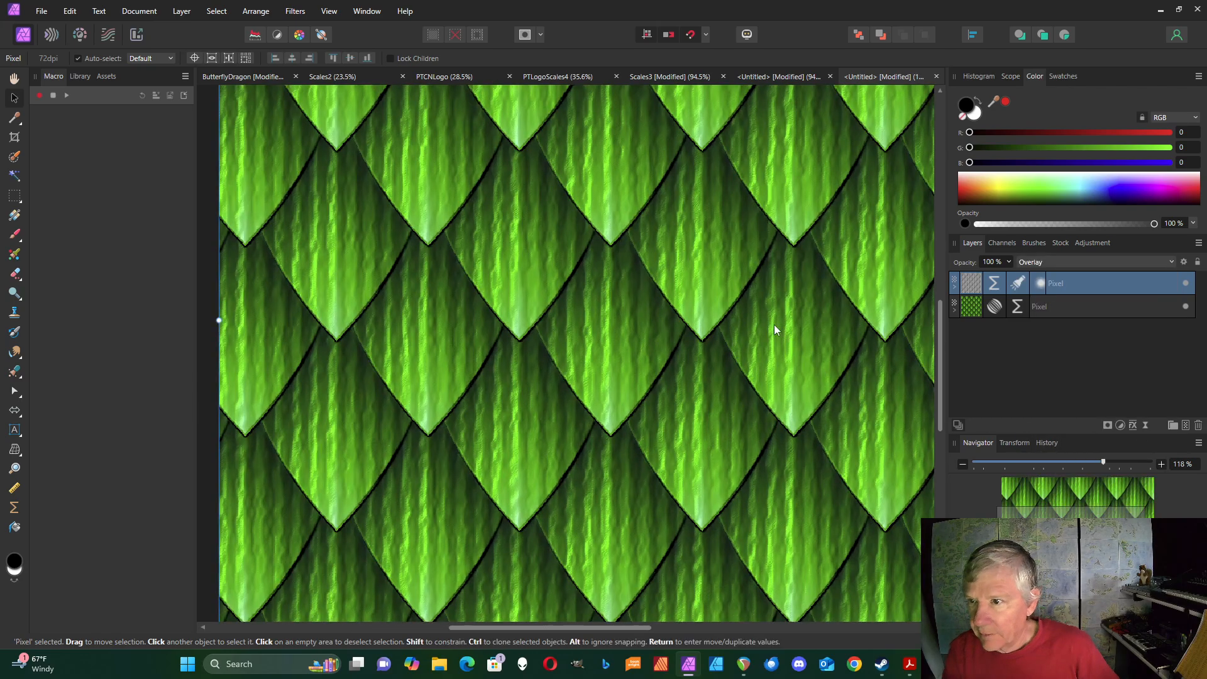
scroll(742, 330, "up", 3)
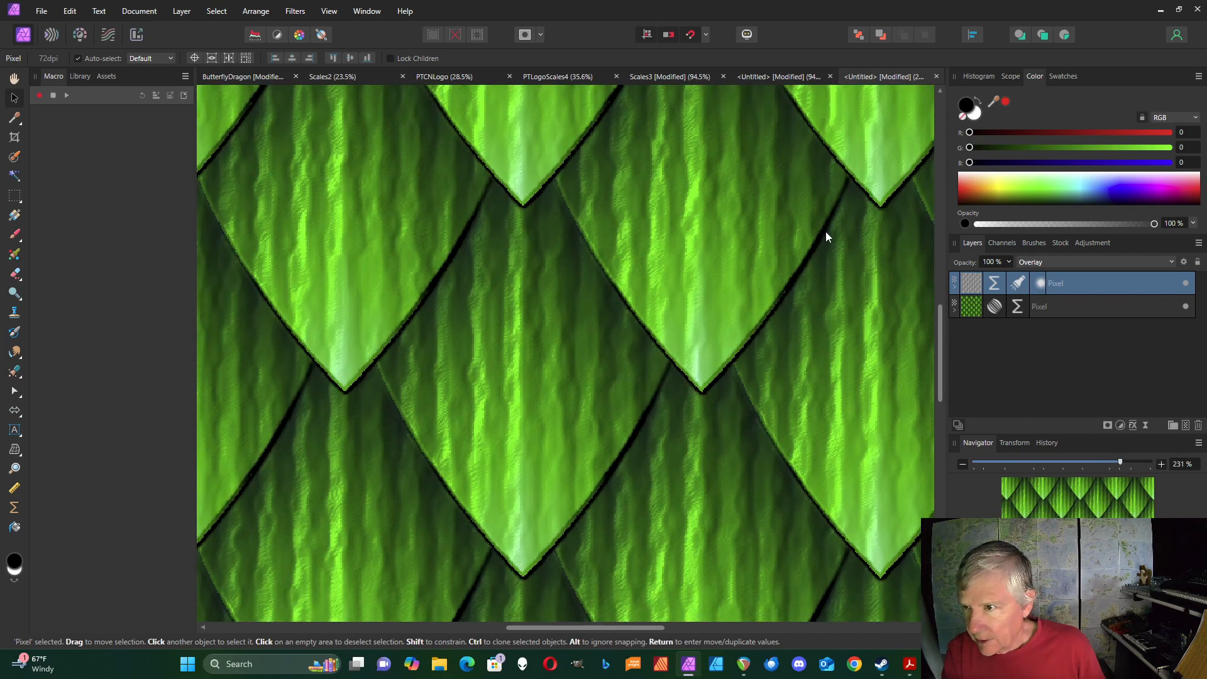
scroll(752, 321, "down", 5)
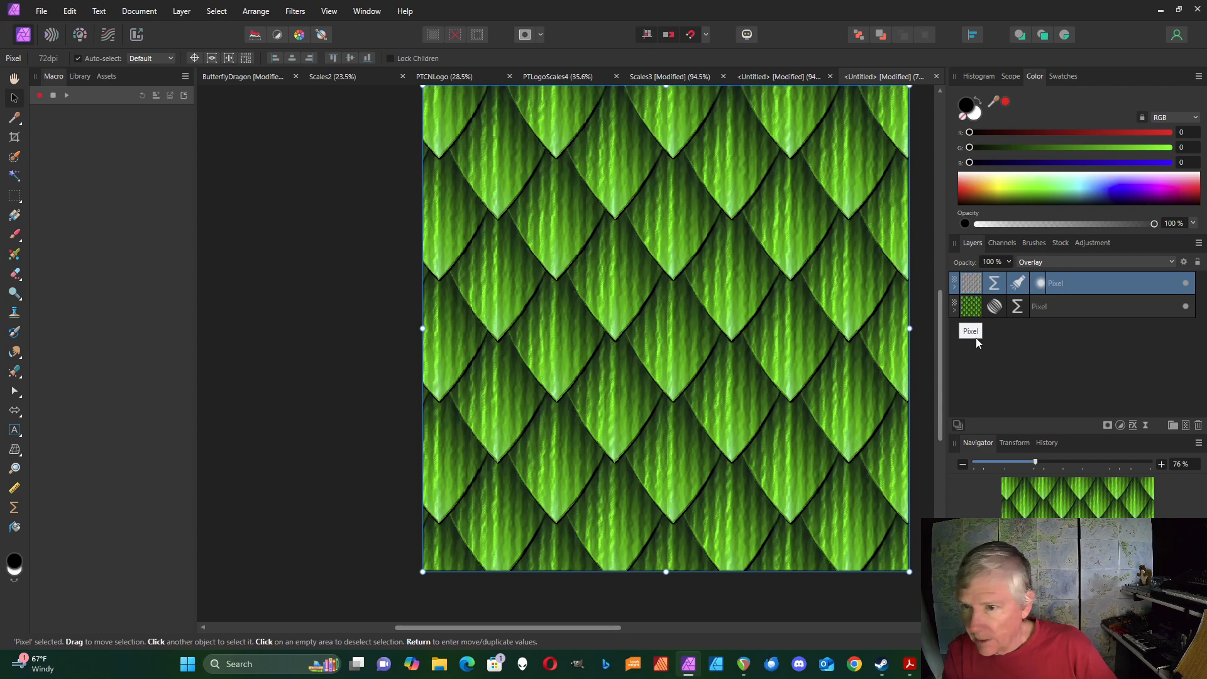
left_click_drag(614, 628, 643, 632)
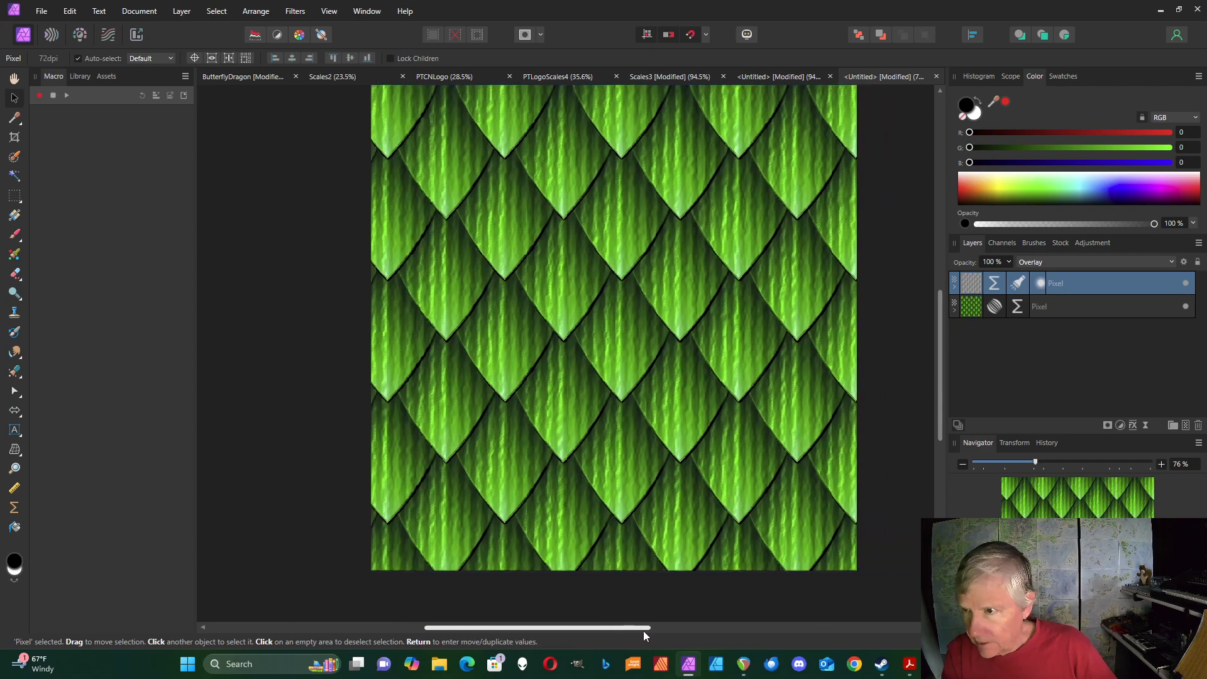